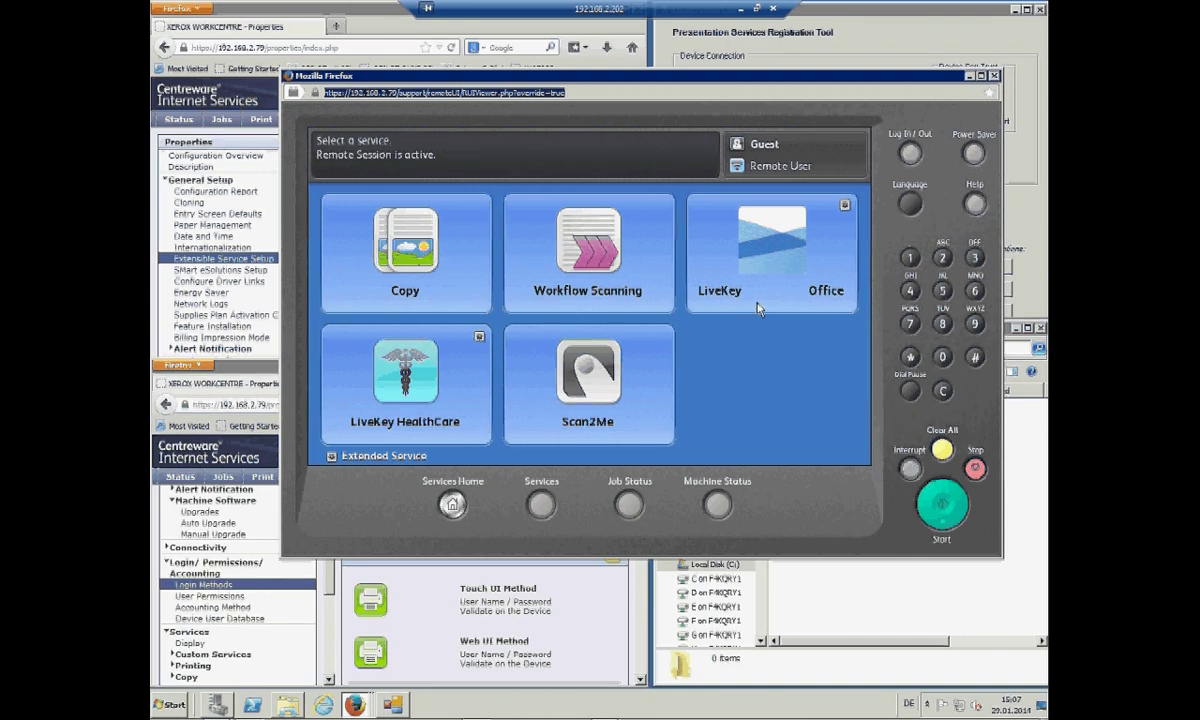
- Bring the Extensible Service Setup and Login Methods pages, the Qpilot folder and the registration tool forward
{"action": "left_click", "coordinate": [365, 14]}
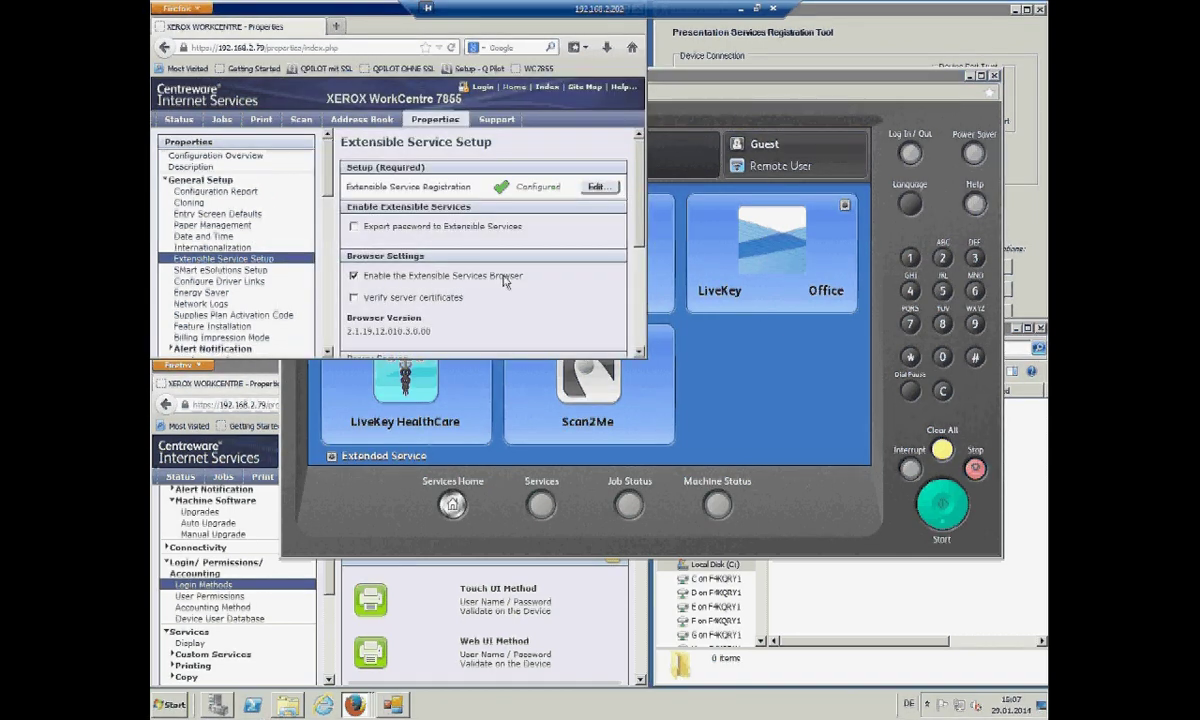
{"action": "left_click", "coordinate": [276, 515]}
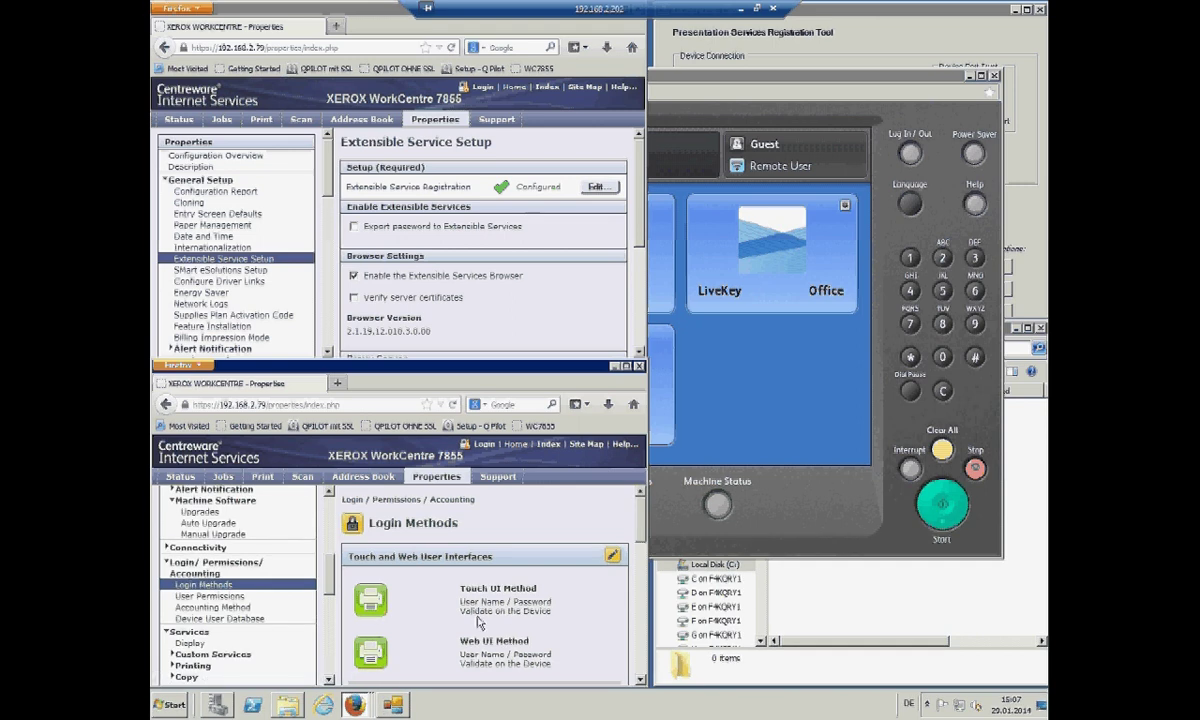
{"action": "left_click", "coordinate": [816, 562]}
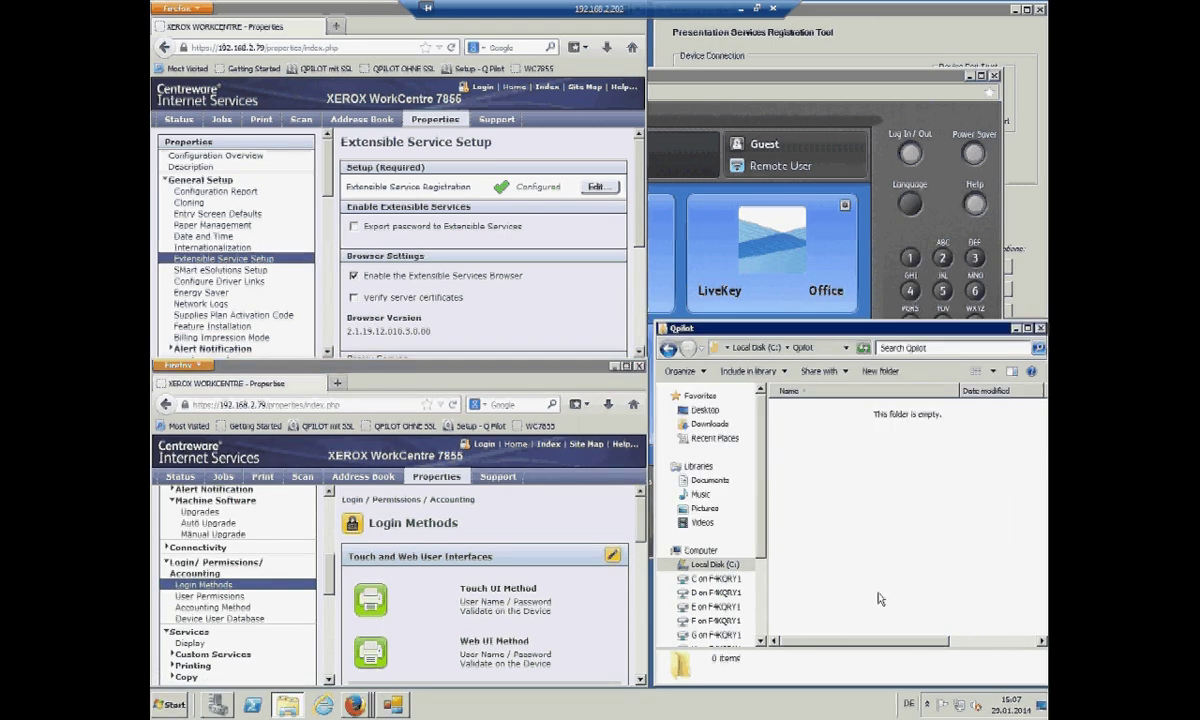
{"action": "left_click", "coordinate": [920, 29]}
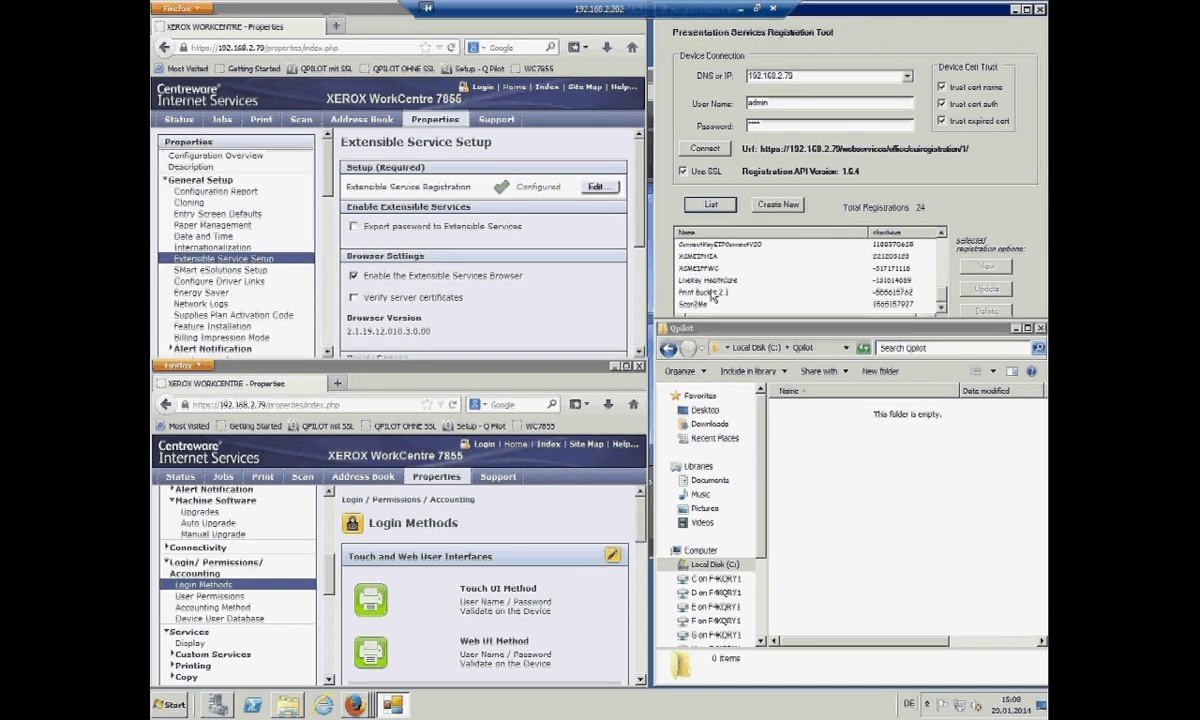
- Copy the Common and Server folders from Downloads
{"action": "left_click", "coordinate": [768, 332]}
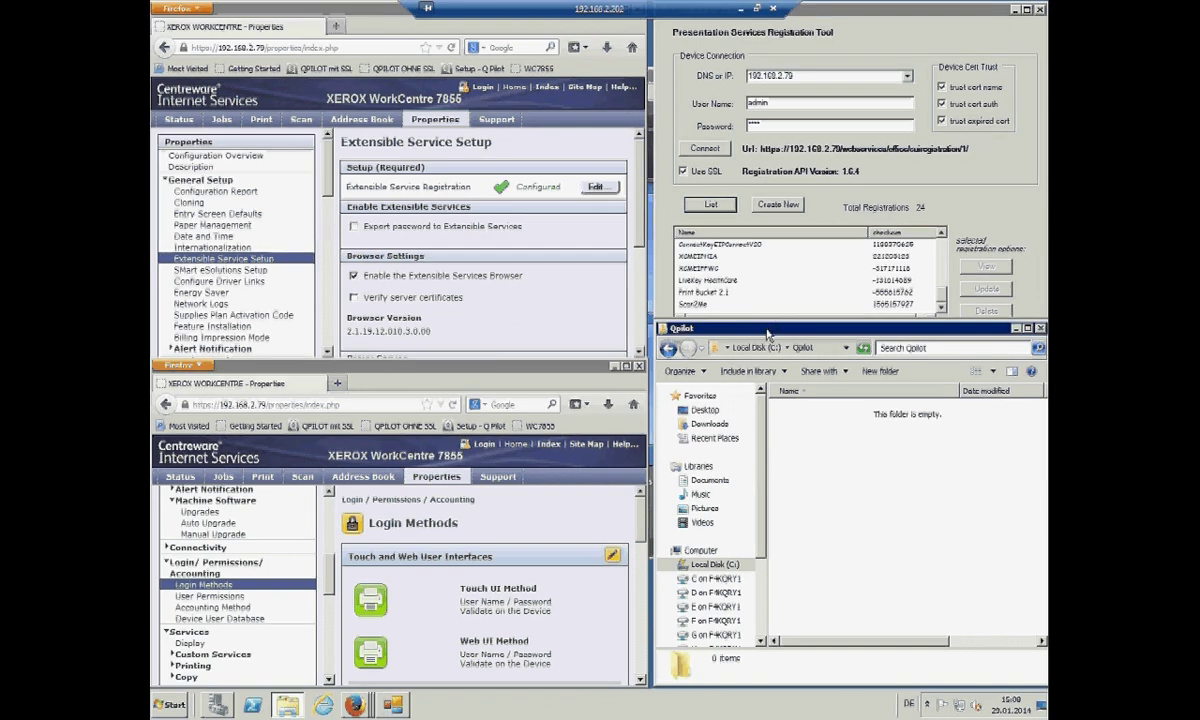
{"action": "left_click", "coordinate": [710, 424]}
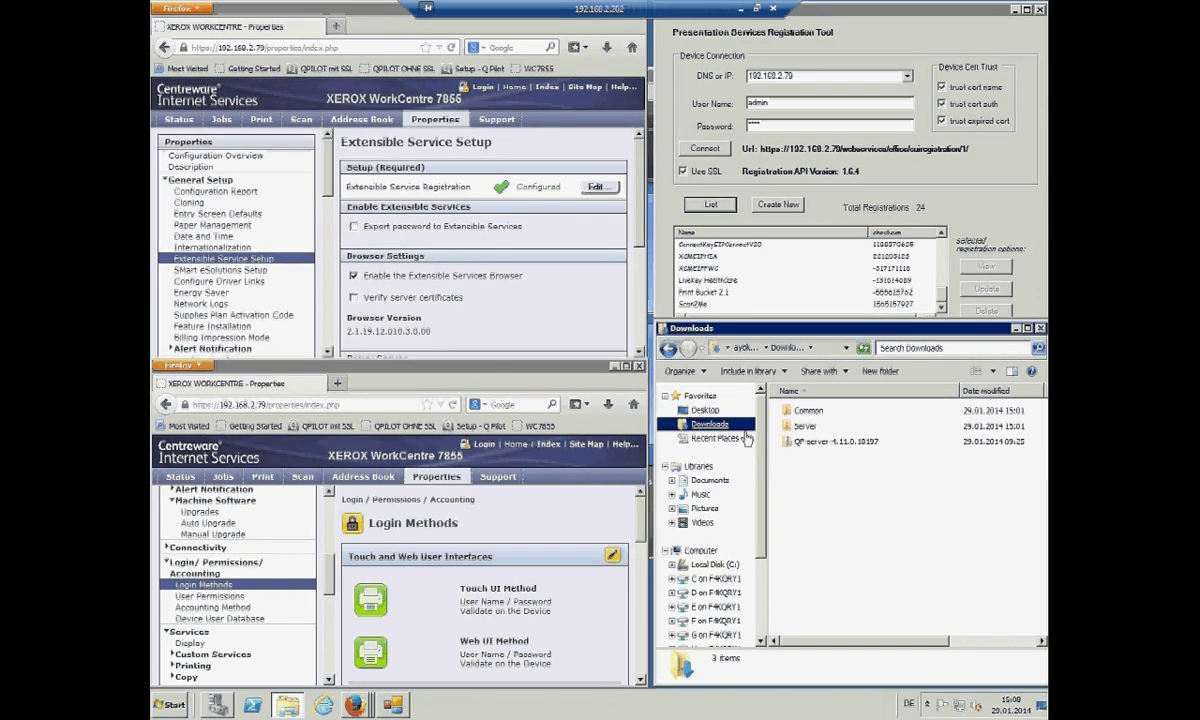
{"action": "left_click", "coordinate": [803, 429]}
{"action": "left_click", "coordinate": [808, 413], "text": "ctrl"}
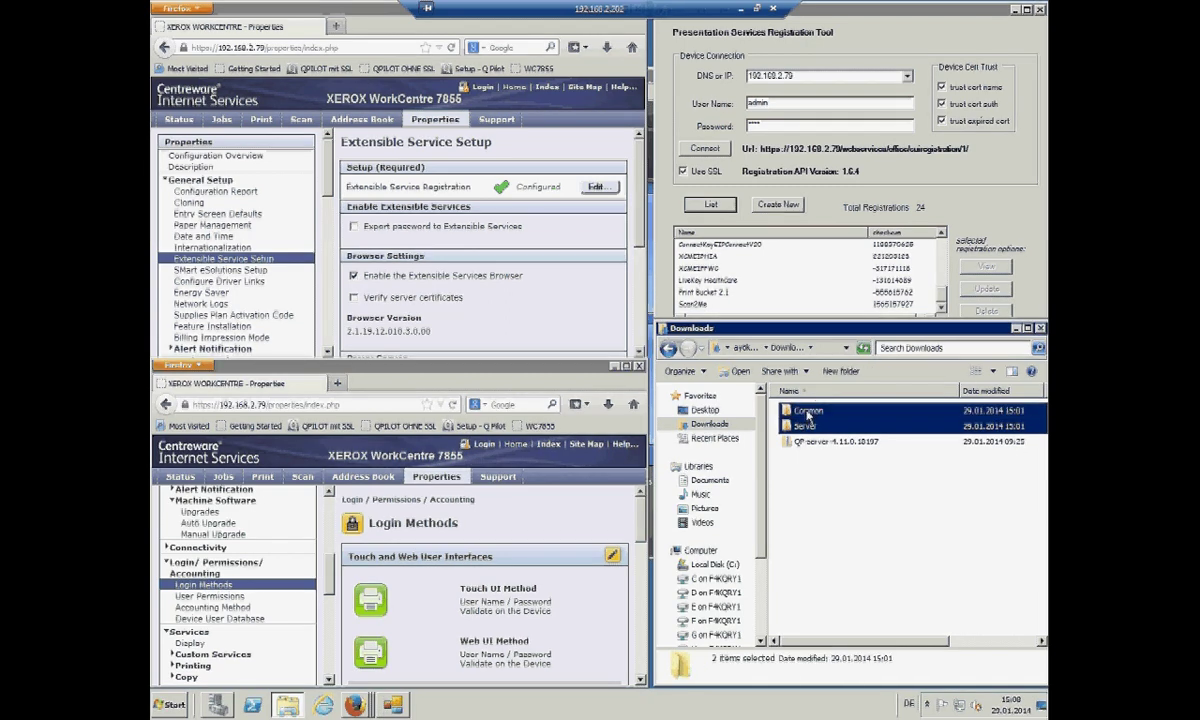
{"action": "right_click", "coordinate": [808, 415]}
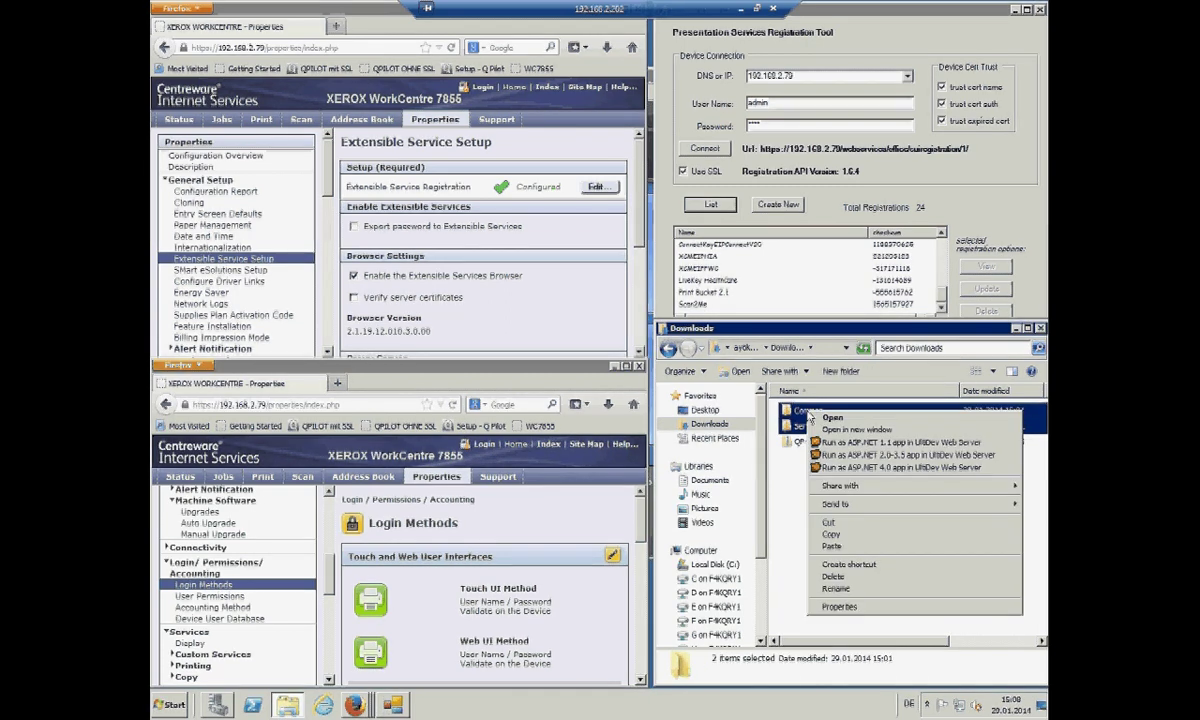
{"action": "left_click", "coordinate": [834, 538]}
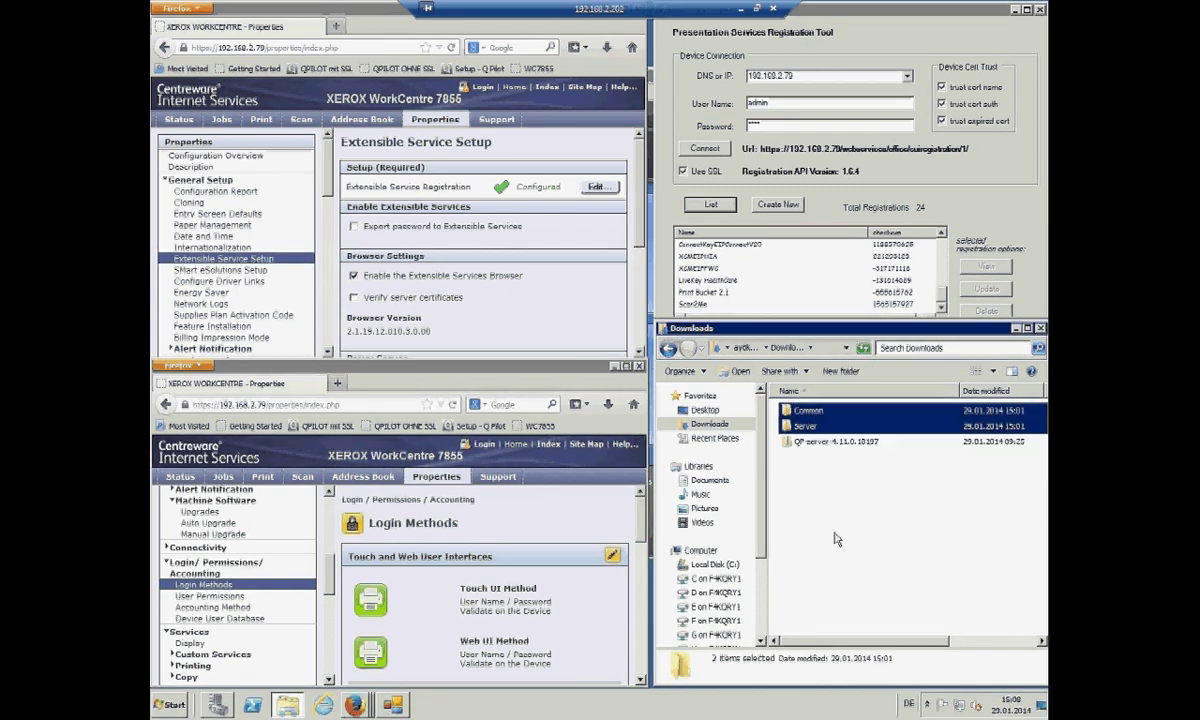
- Paste both folders into C:\Qpilot and open the Server folder
{"action": "left_click", "coordinate": [710, 564]}
{"action": "double_click", "coordinate": [804, 503]}
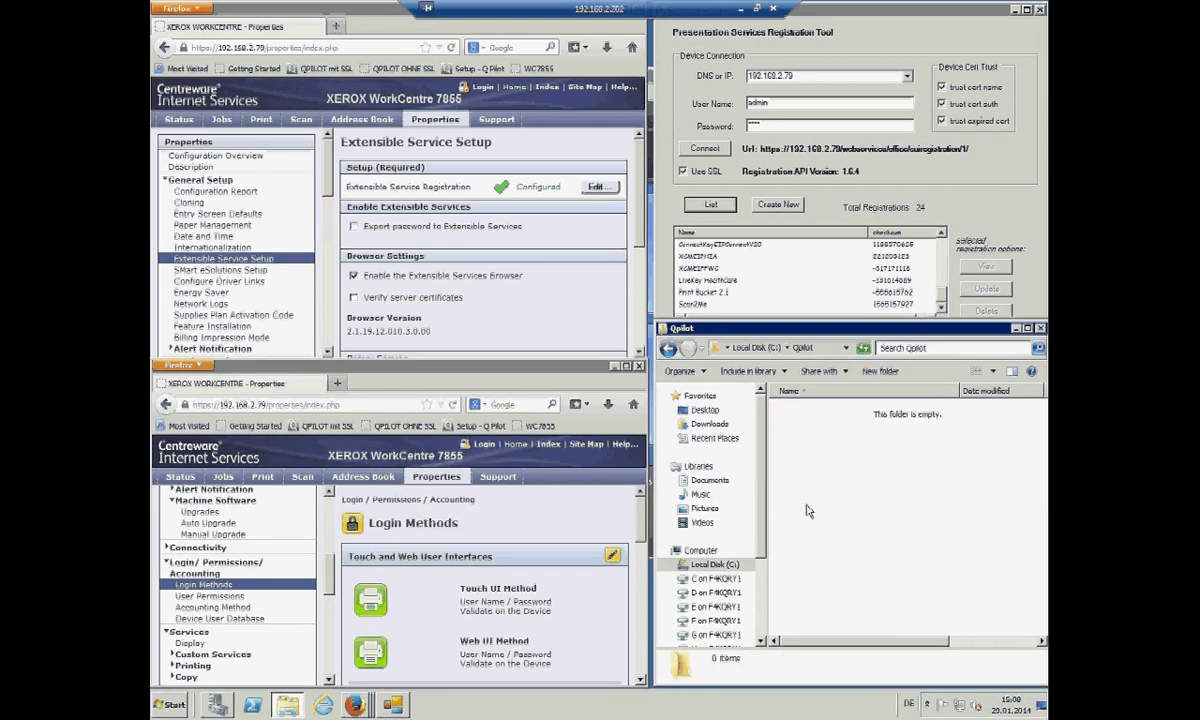
{"action": "right_click", "coordinate": [810, 506]}
{"action": "left_click", "coordinate": [829, 584]}
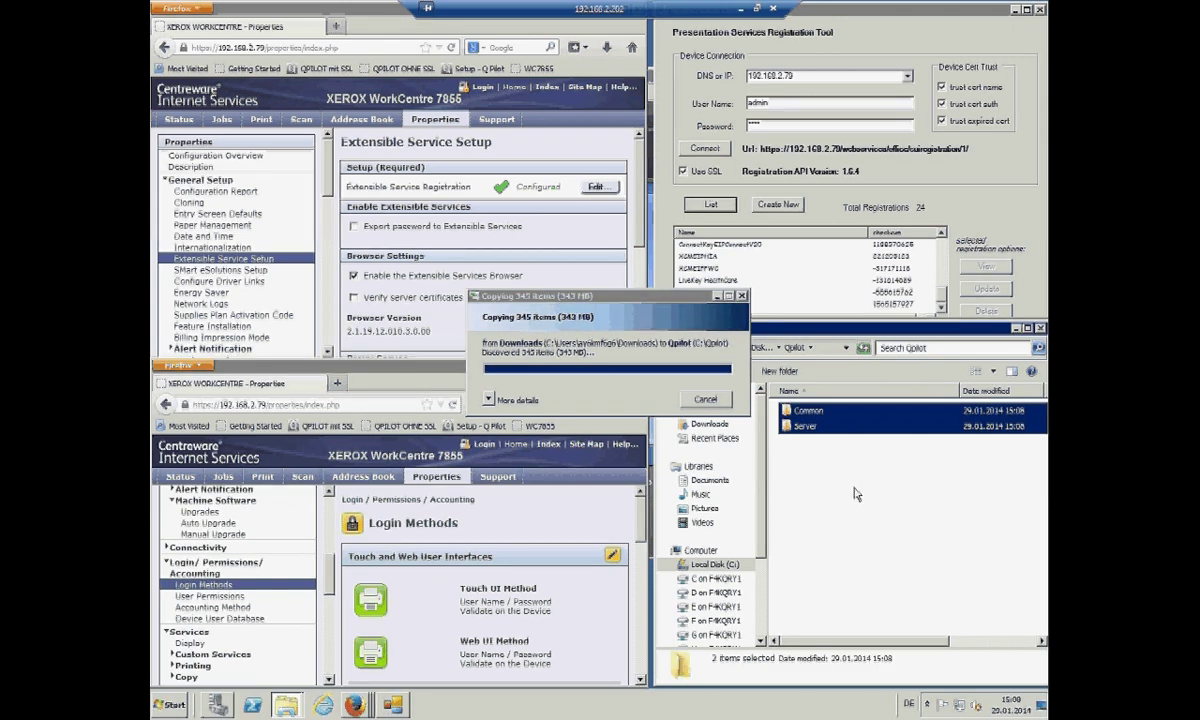
{"action": "double_click", "coordinate": [805, 426]}
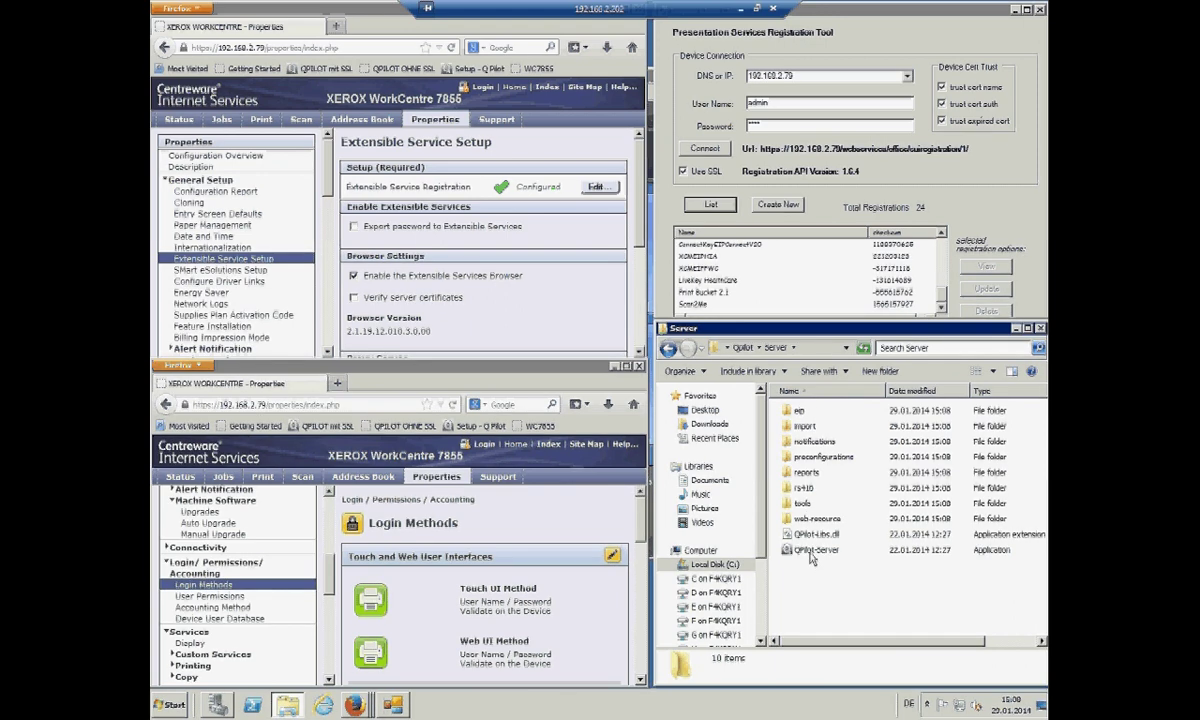
- Launch QPilot-Server.exe from the Server folder and make its console window taller
{"action": "mouse_move", "coordinate": [811, 556]}
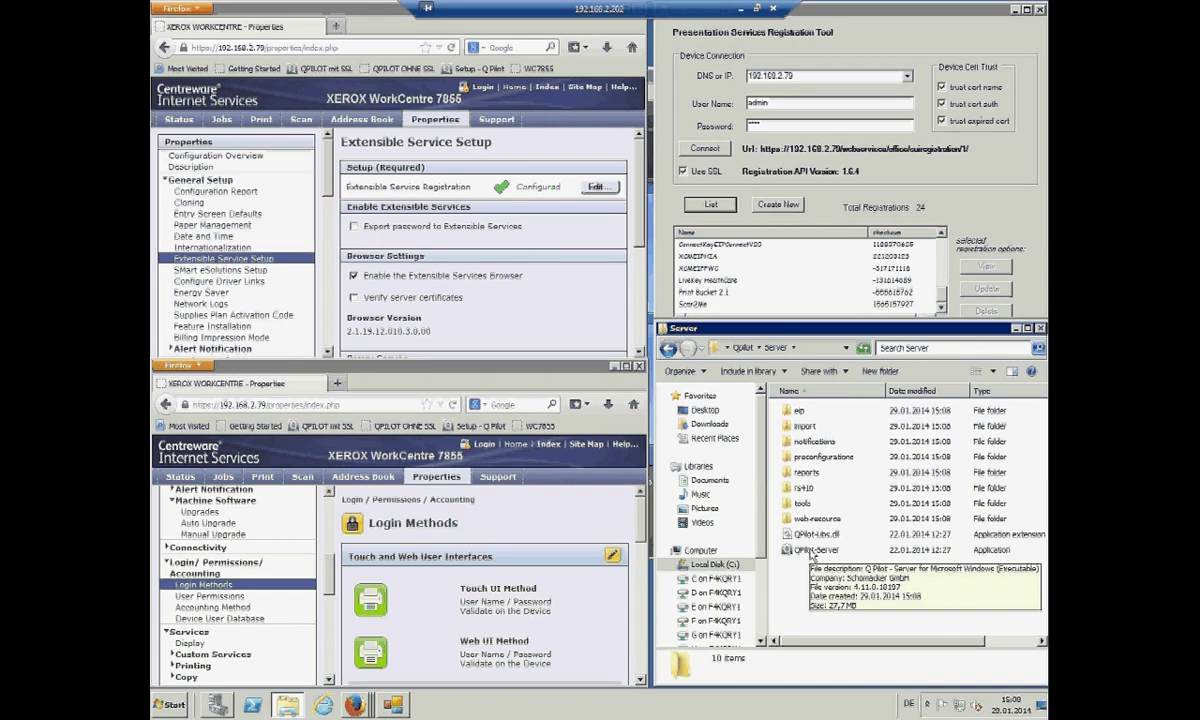
{"action": "double_click", "coordinate": [811, 551]}
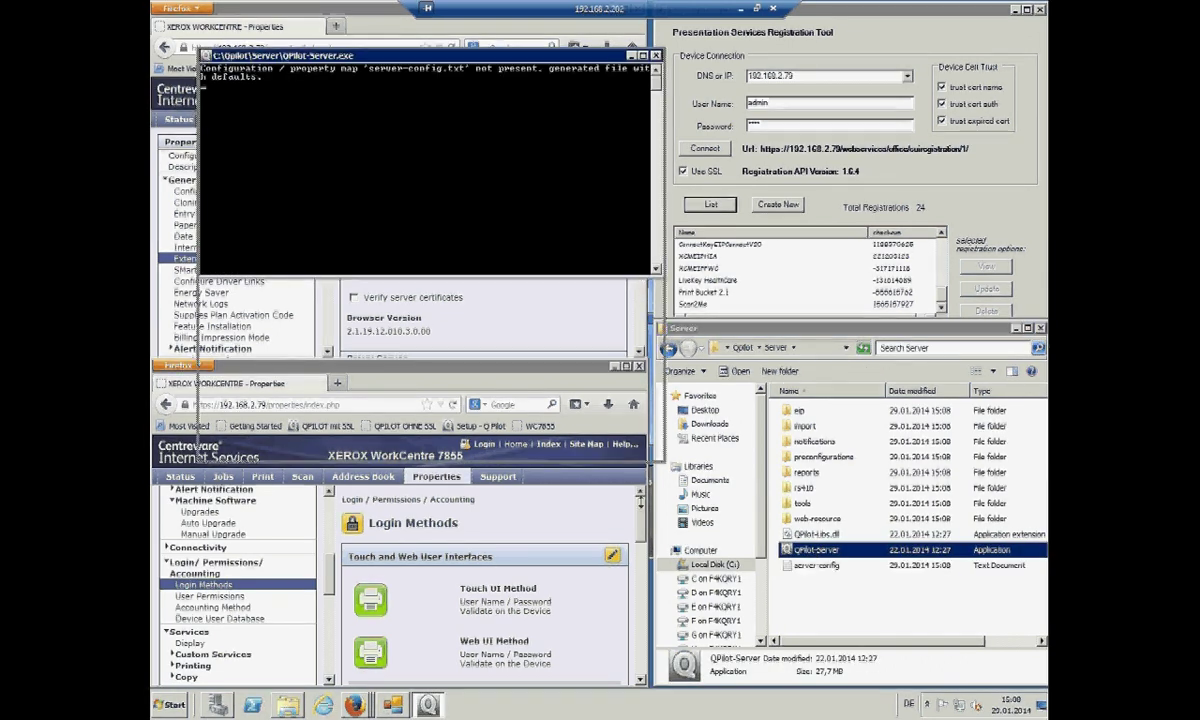
{"action": "left_click_drag", "start_coordinate": [642, 274], "coordinate": [642, 502]}
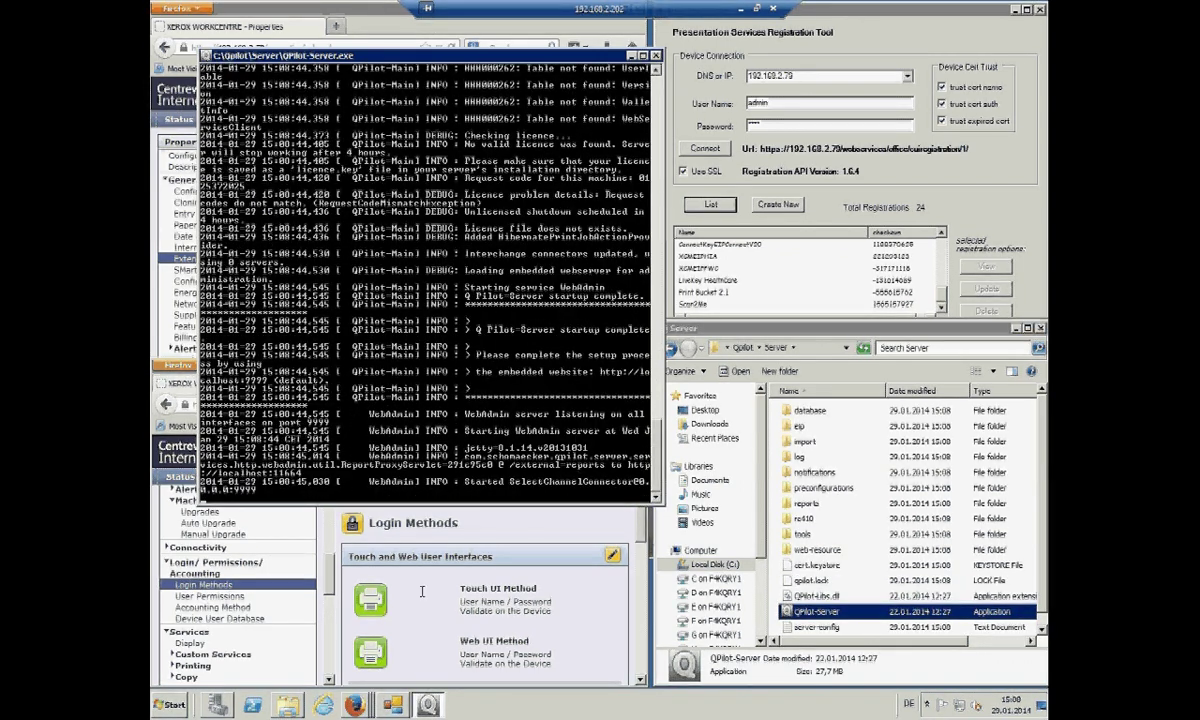
- Open a new maximized Firefox window on the Setup - Q Pilot page
{"action": "right_click", "coordinate": [355, 705]}
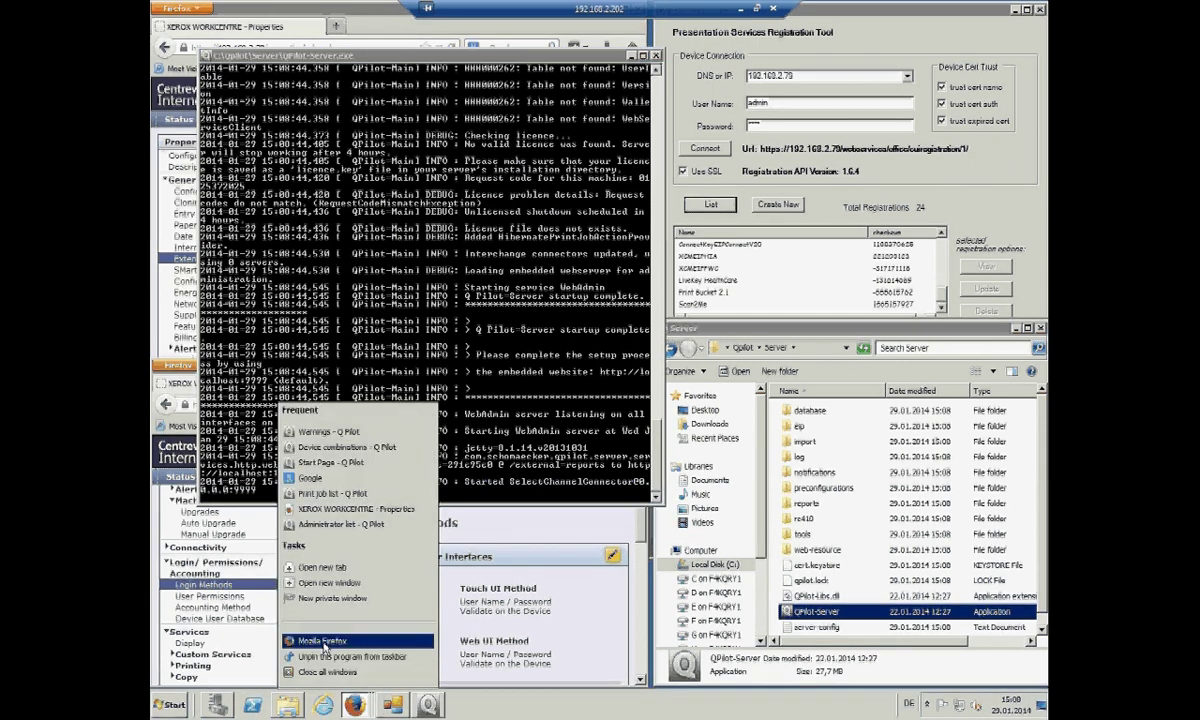
{"action": "left_click", "coordinate": [320, 640]}
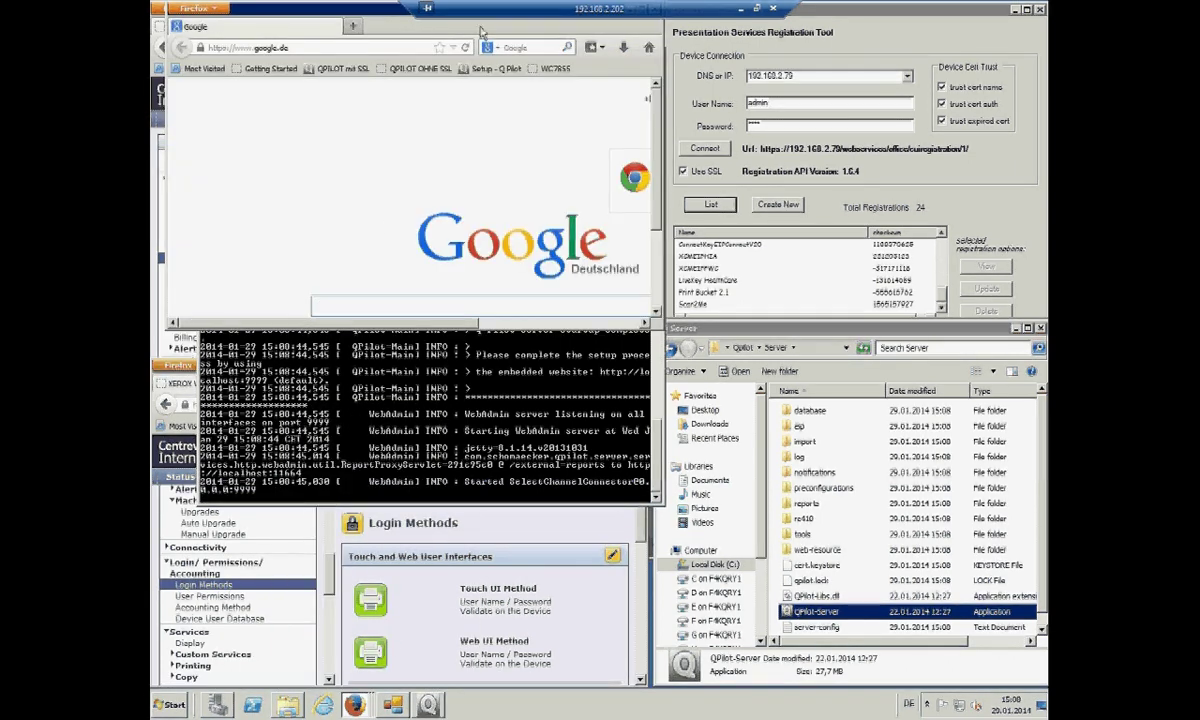
{"action": "left_click_drag", "start_coordinate": [387, 13], "coordinate": [478, 95]}
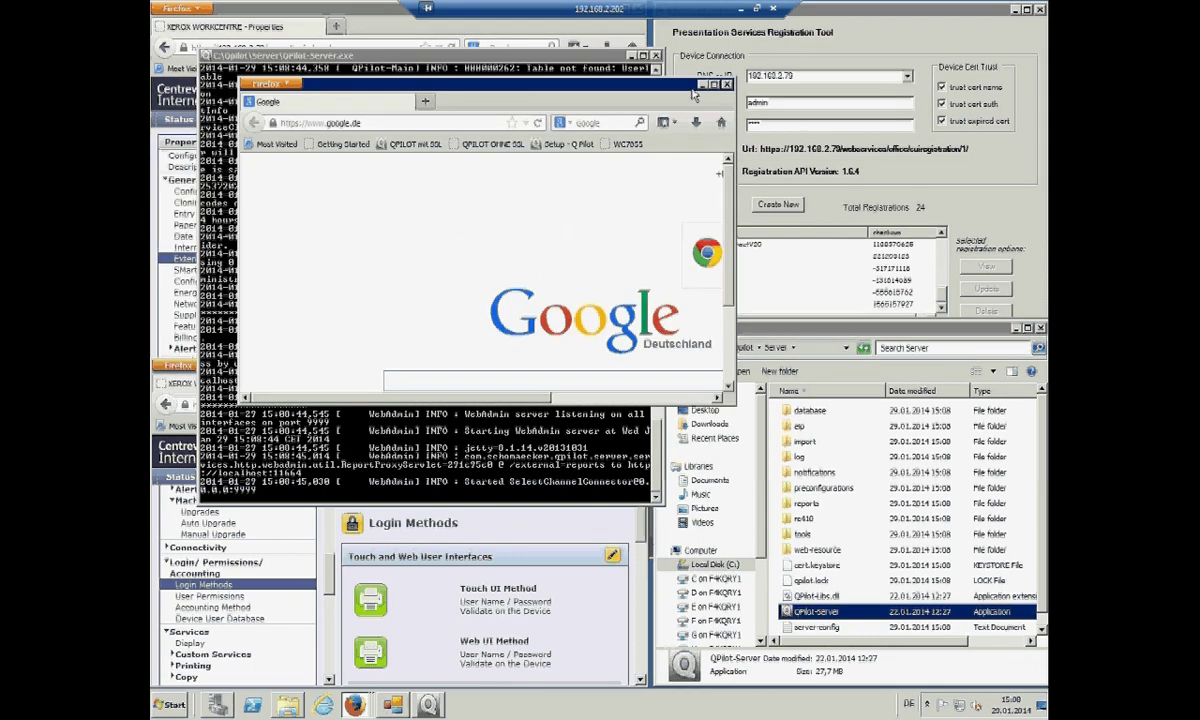
{"action": "left_click", "coordinate": [710, 86]}
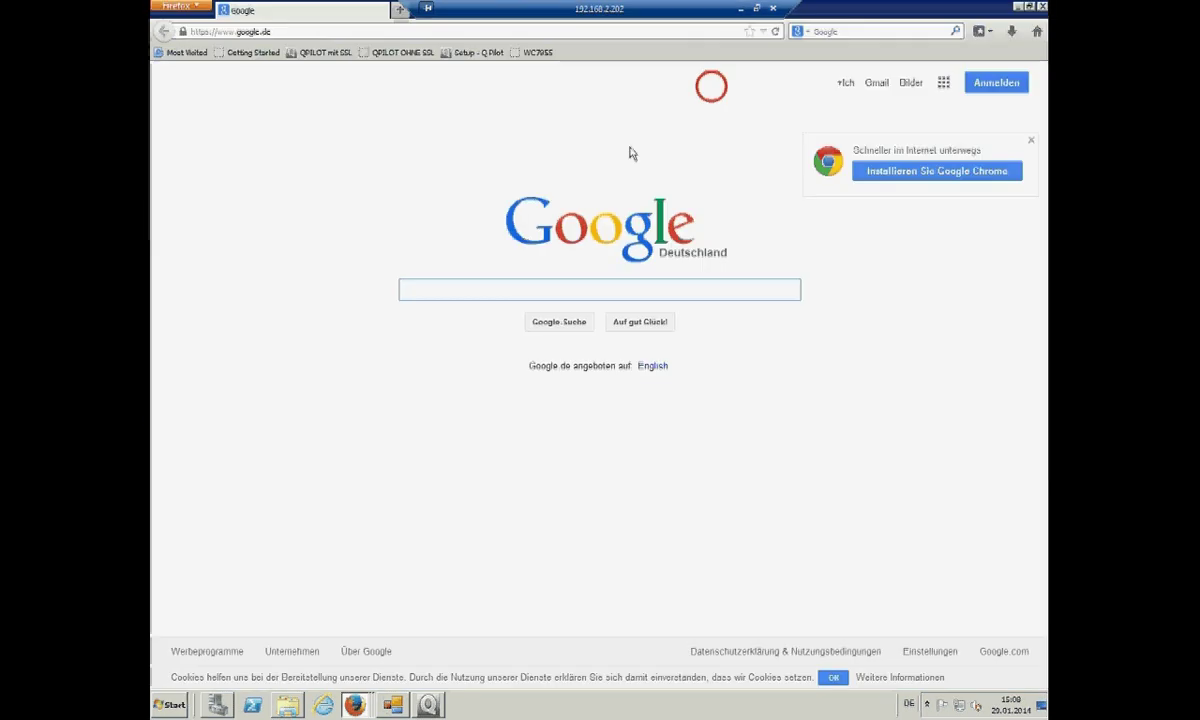
{"action": "left_click", "coordinate": [451, 55]}
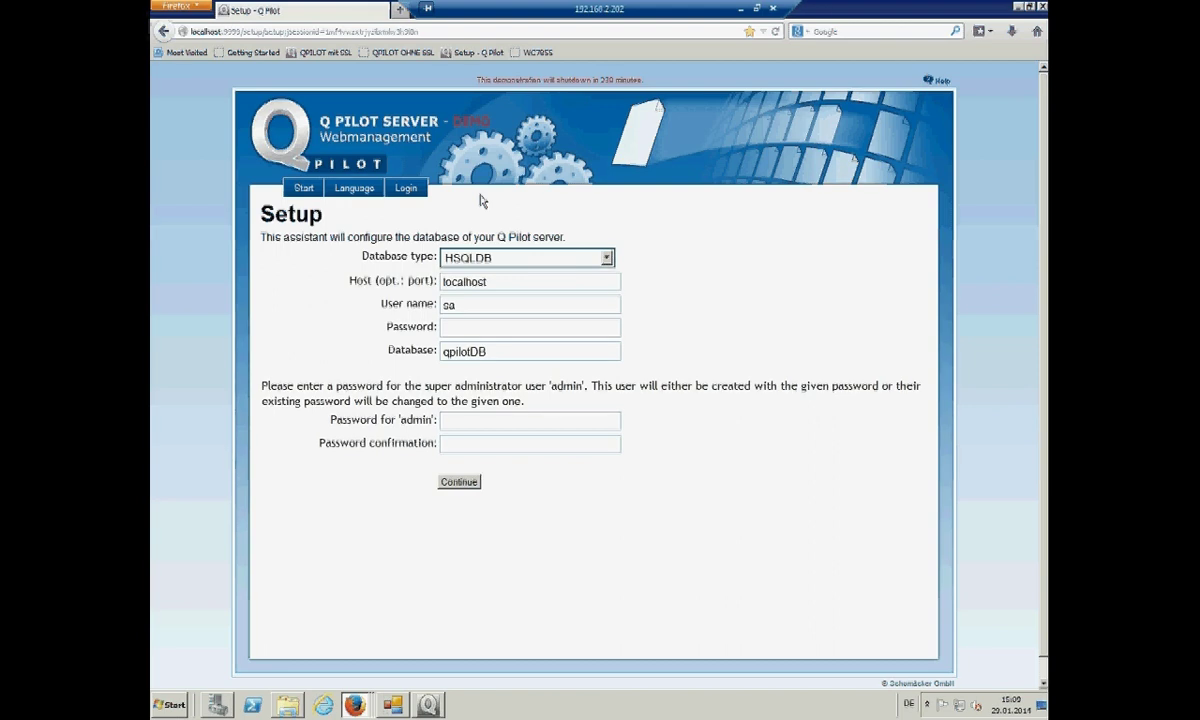
- Choose Microsoft SQL Server with database name qpilot, set the admin password, and continue
{"action": "left_click", "coordinate": [500, 257]}
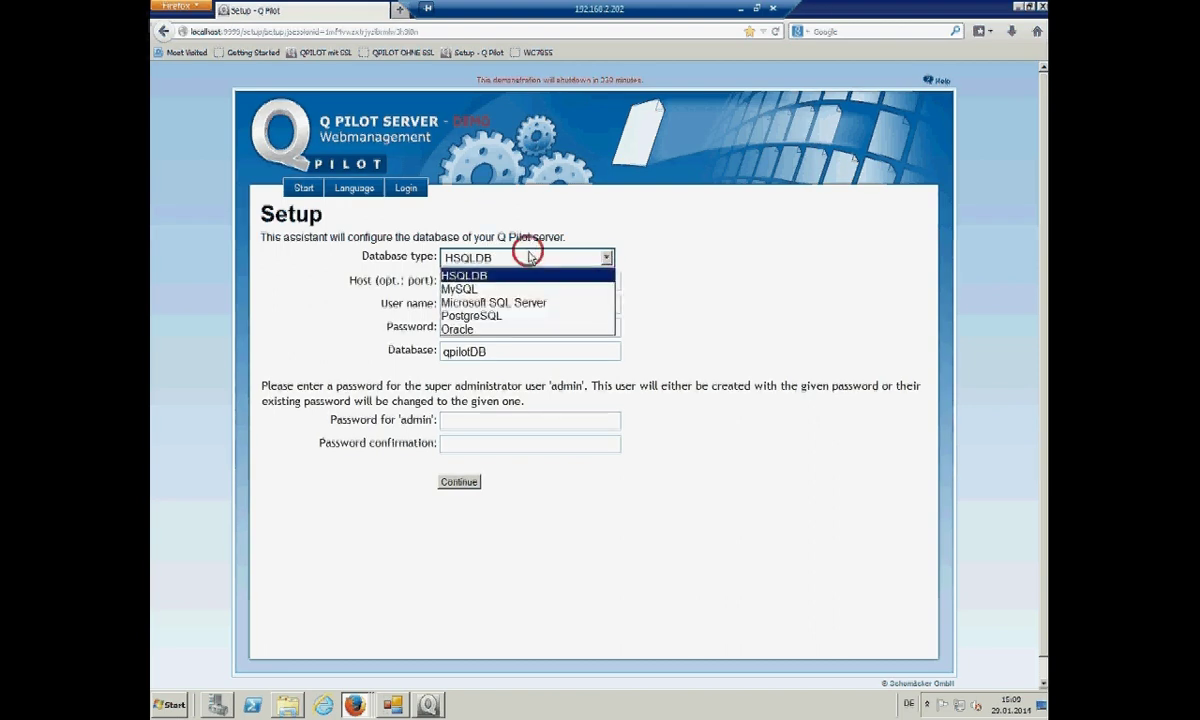
{"action": "left_click", "coordinate": [508, 303]}
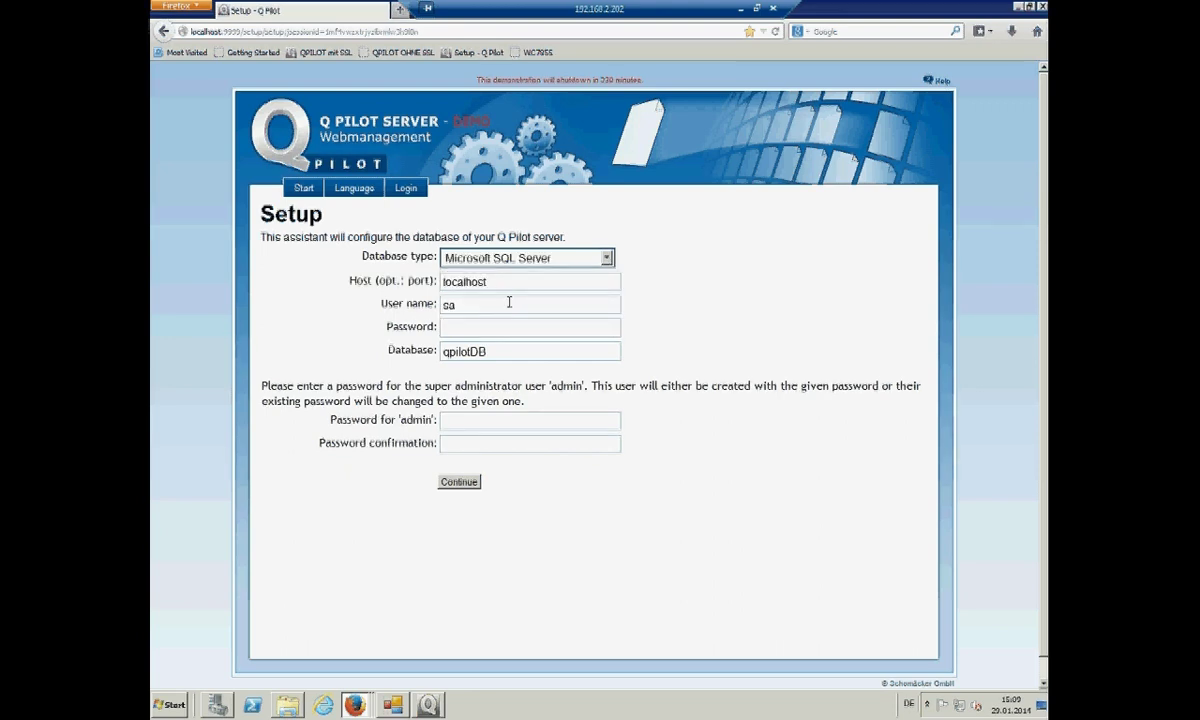
{"action": "left_click", "coordinate": [474, 329]}
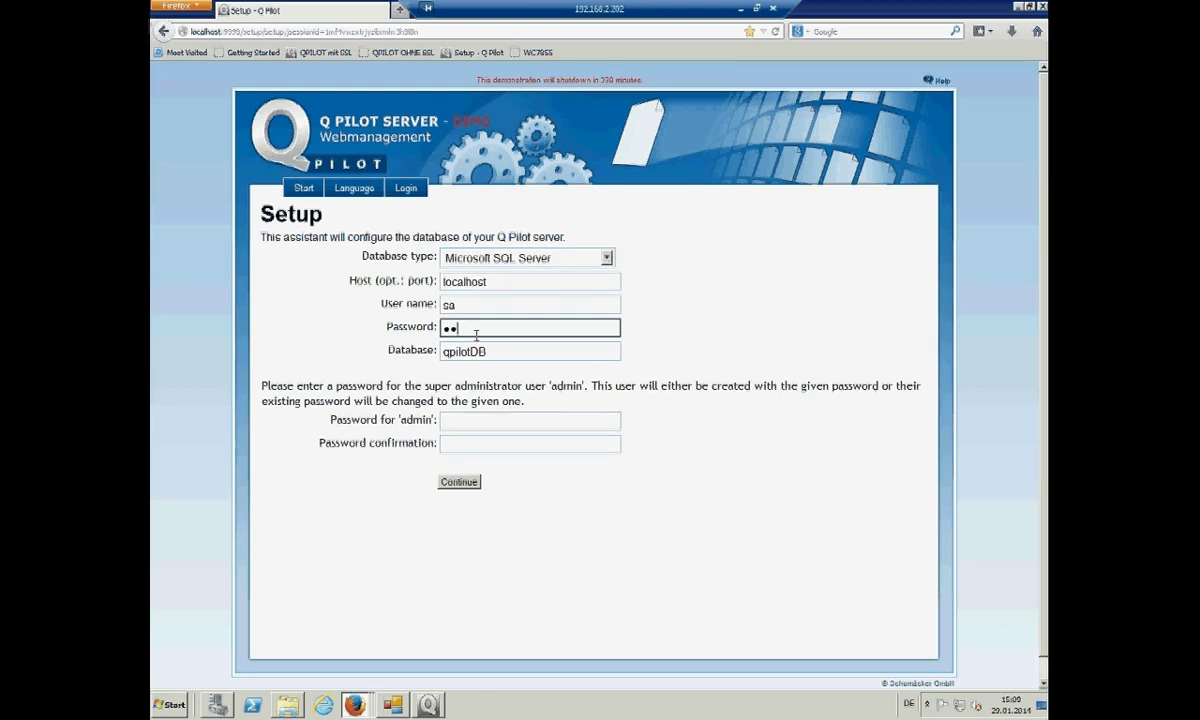
{"action": "left_click", "coordinate": [490, 352]}
{"action": "key", "text": "BackSpace"}
{"action": "key", "text": "BackSpace"}
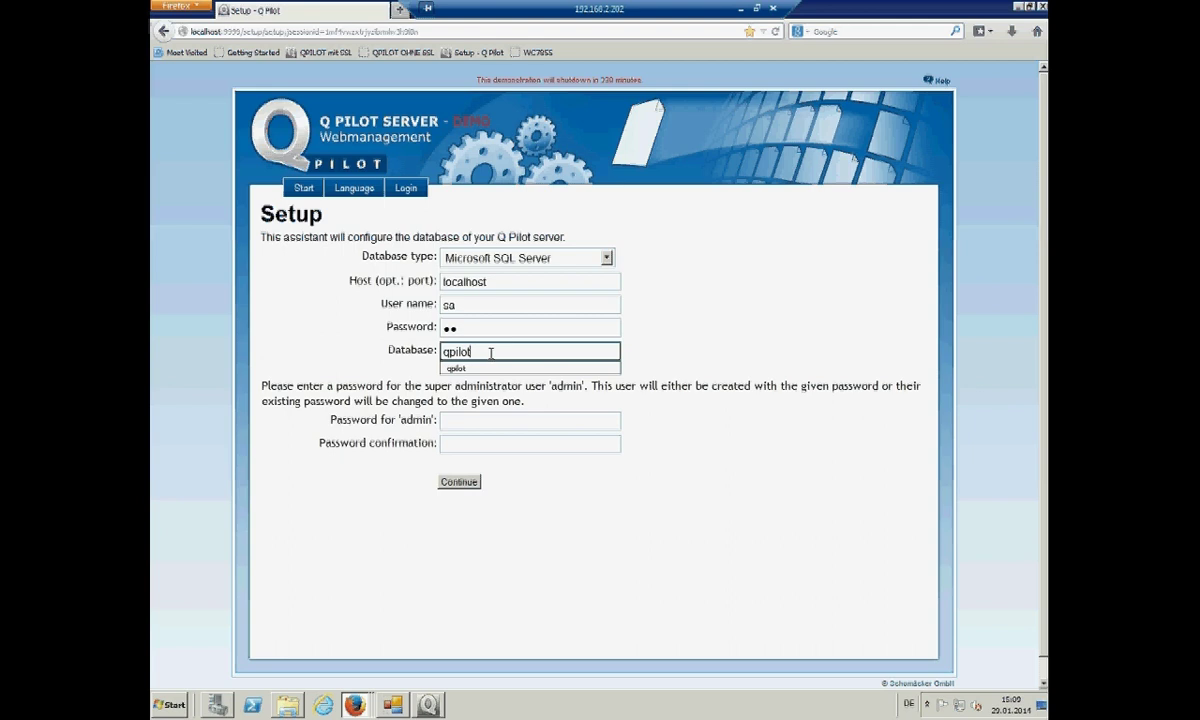
{"action": "left_click", "coordinate": [472, 419]}
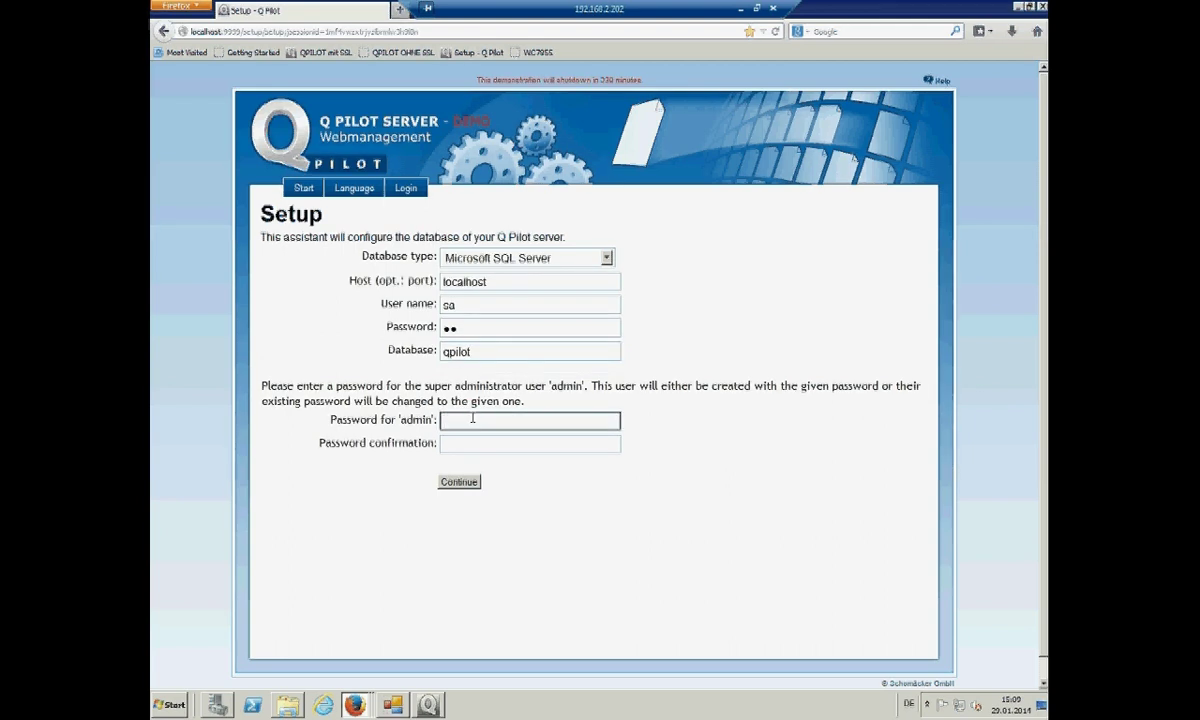
{"action": "type", "text": "admin"}
{"action": "key", "text": "Tab"}
{"action": "type", "text": "admin"}
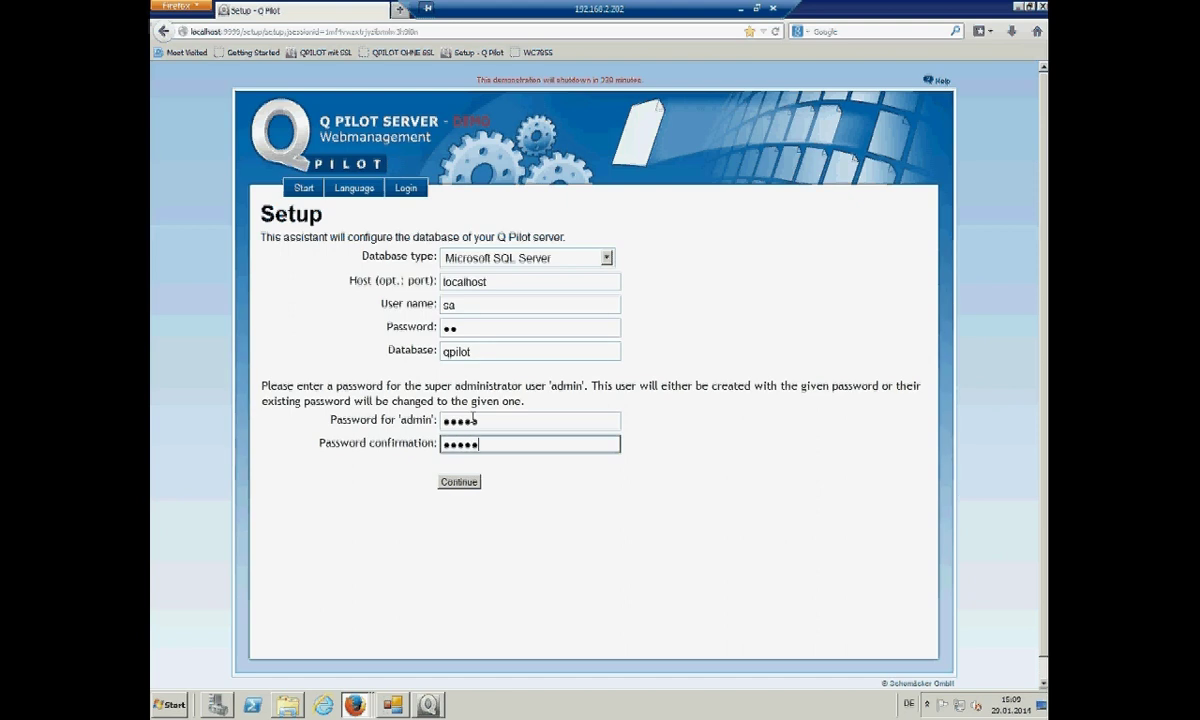
{"action": "left_click", "coordinate": [460, 482]}
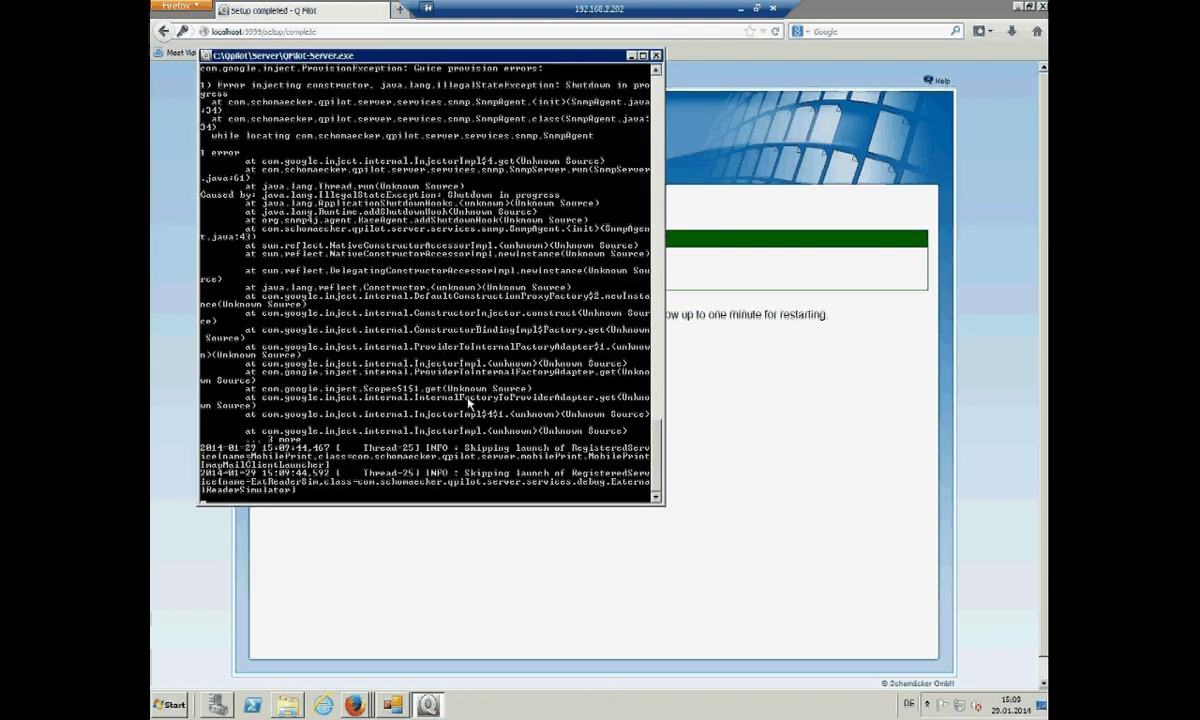
- Start the QPilot-Server-Java service in Server Manager, then minimize Server Manager
{"action": "left_click", "coordinate": [219, 705]}
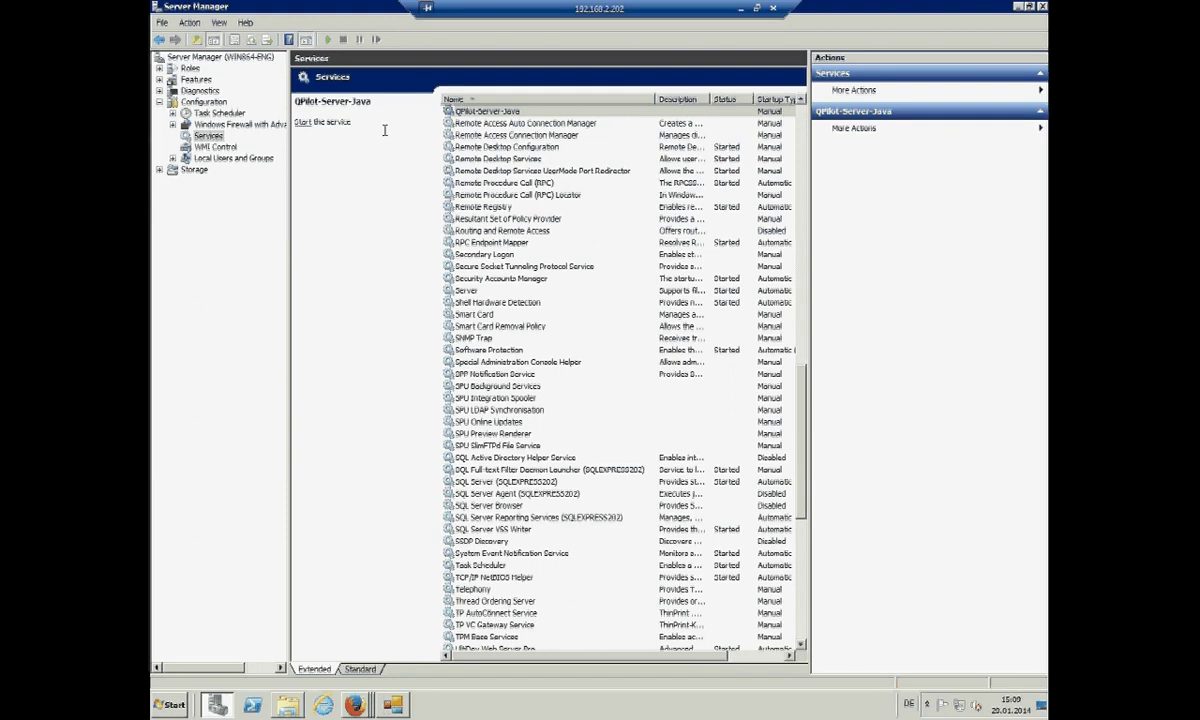
{"action": "left_click", "coordinate": [303, 123]}
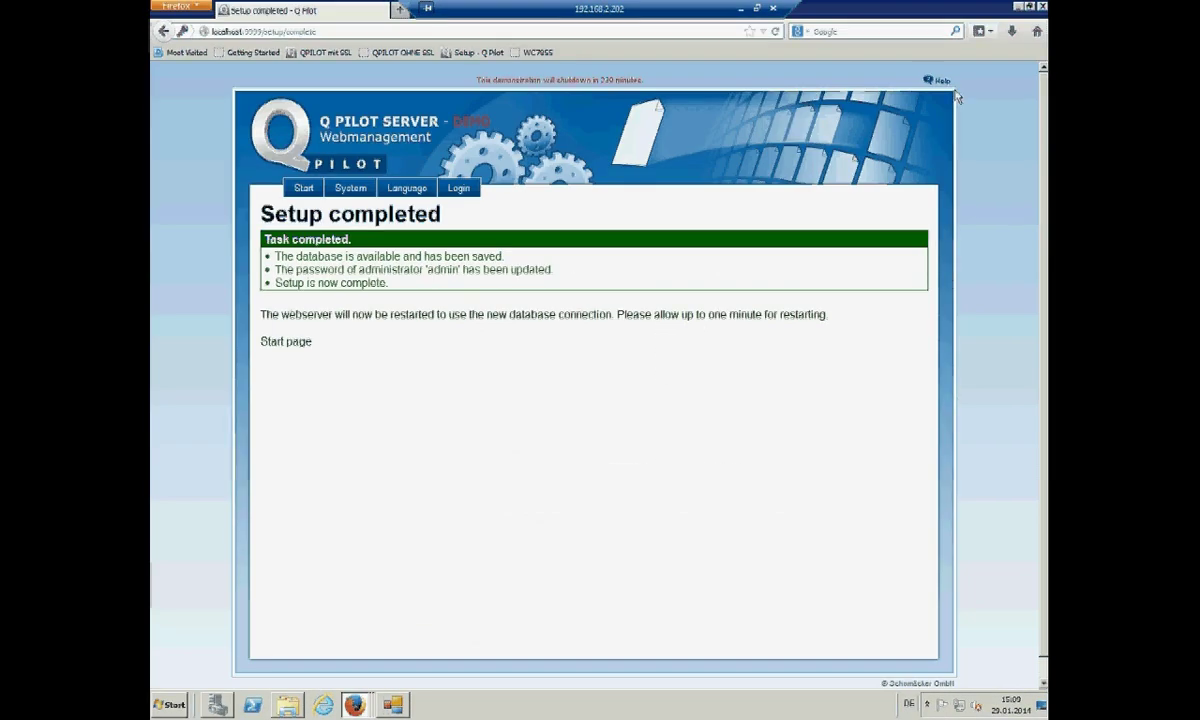
{"action": "left_click", "coordinate": [1018, 7]}
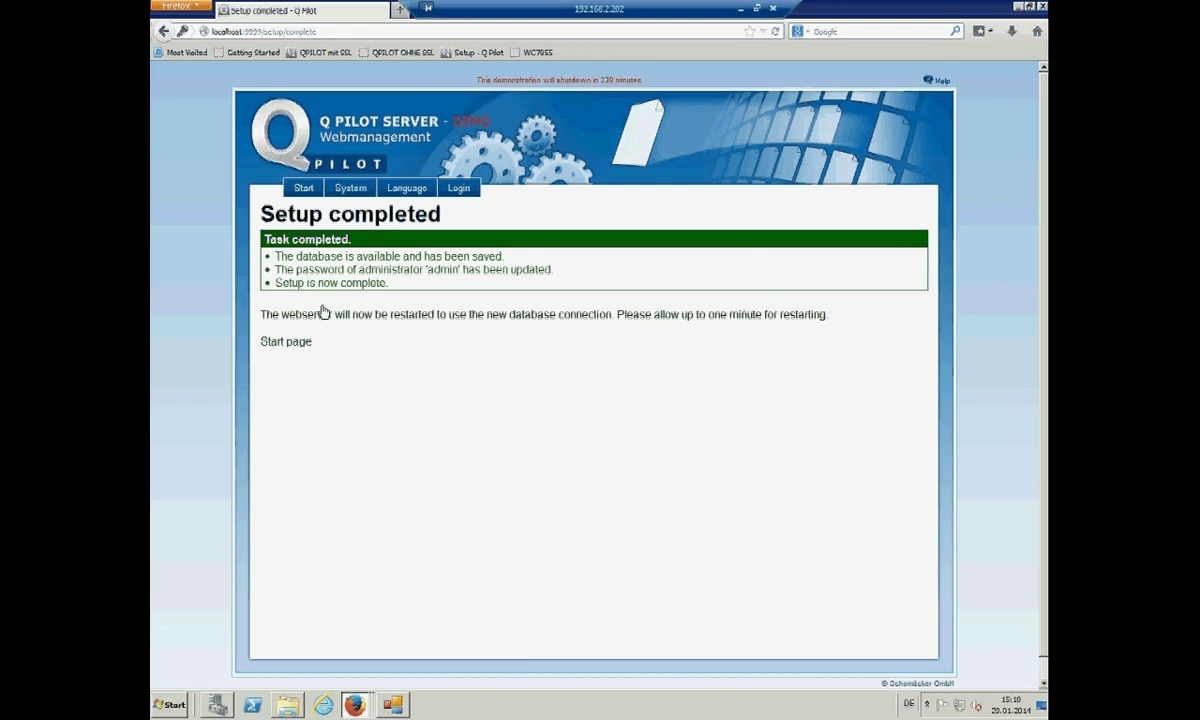
- Reload the setup page, then open a fresh Firefox window for the Q Pilot start page
{"action": "left_click", "coordinate": [775, 31]}
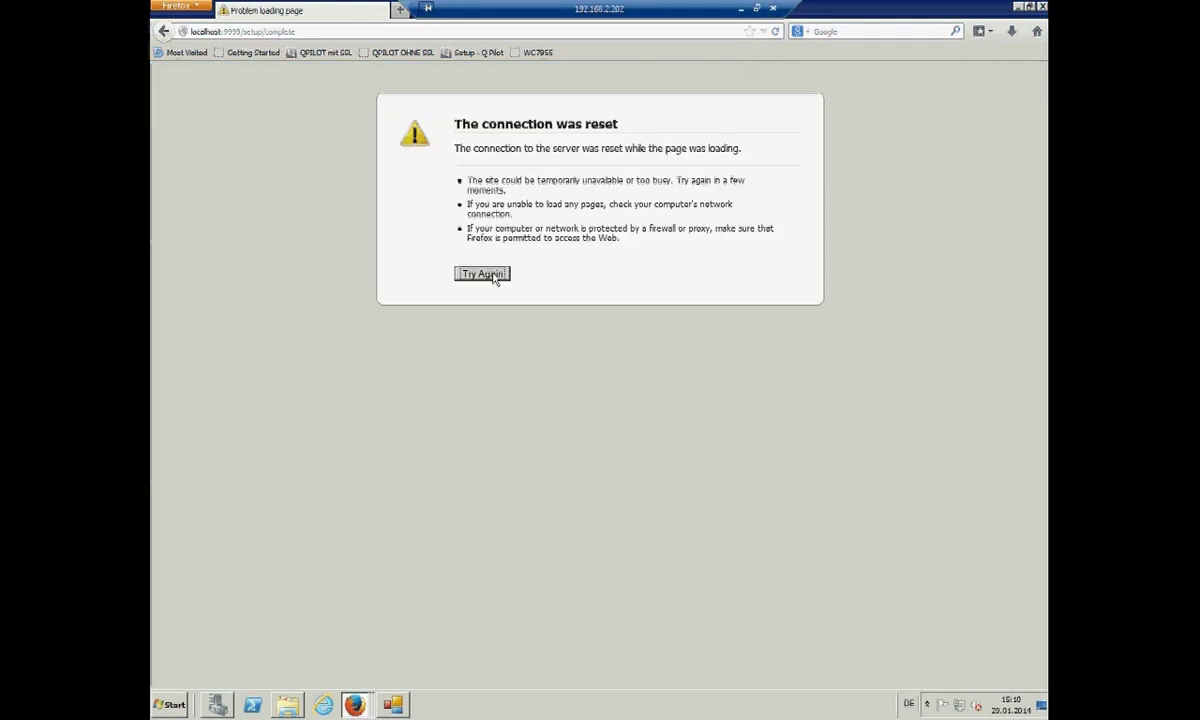
{"action": "left_click", "coordinate": [490, 275]}
{"action": "left_click", "coordinate": [1041, 7]}
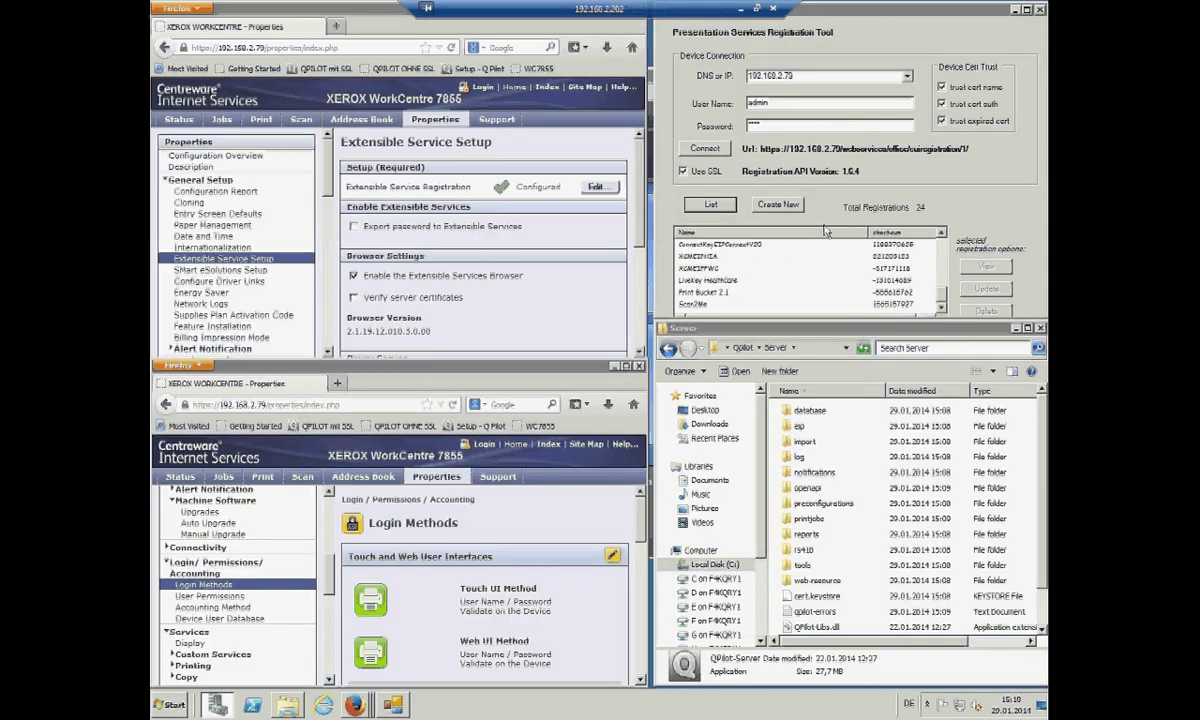
{"action": "right_click", "coordinate": [355, 705]}
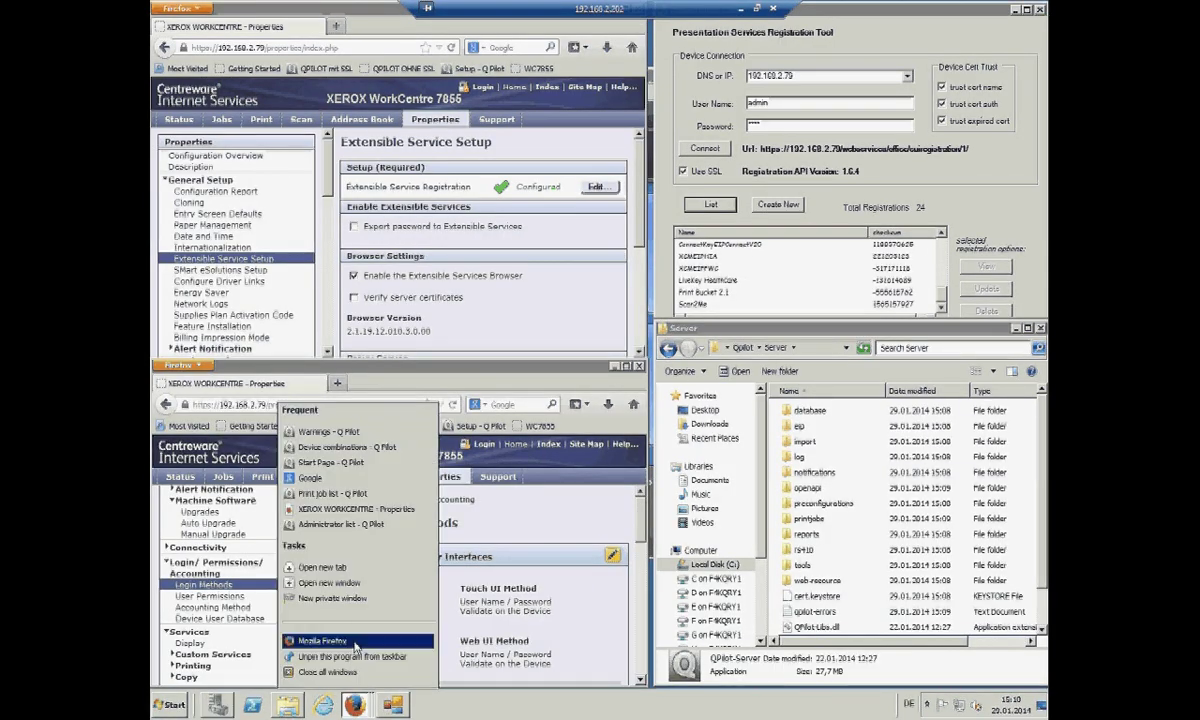
{"action": "left_click", "coordinate": [330, 582]}
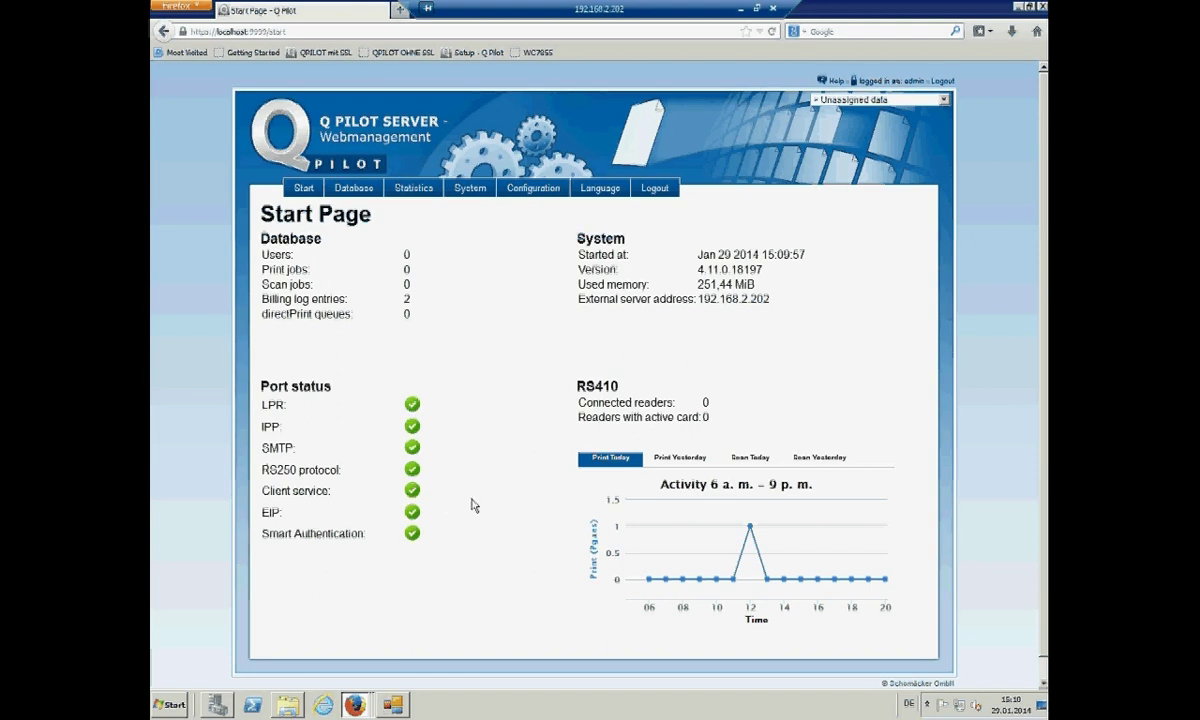
- Add a device combination with an RS 410 card reader at 192.168.2.78, reader ID 1
{"action": "left_click", "coordinate": [354, 190]}
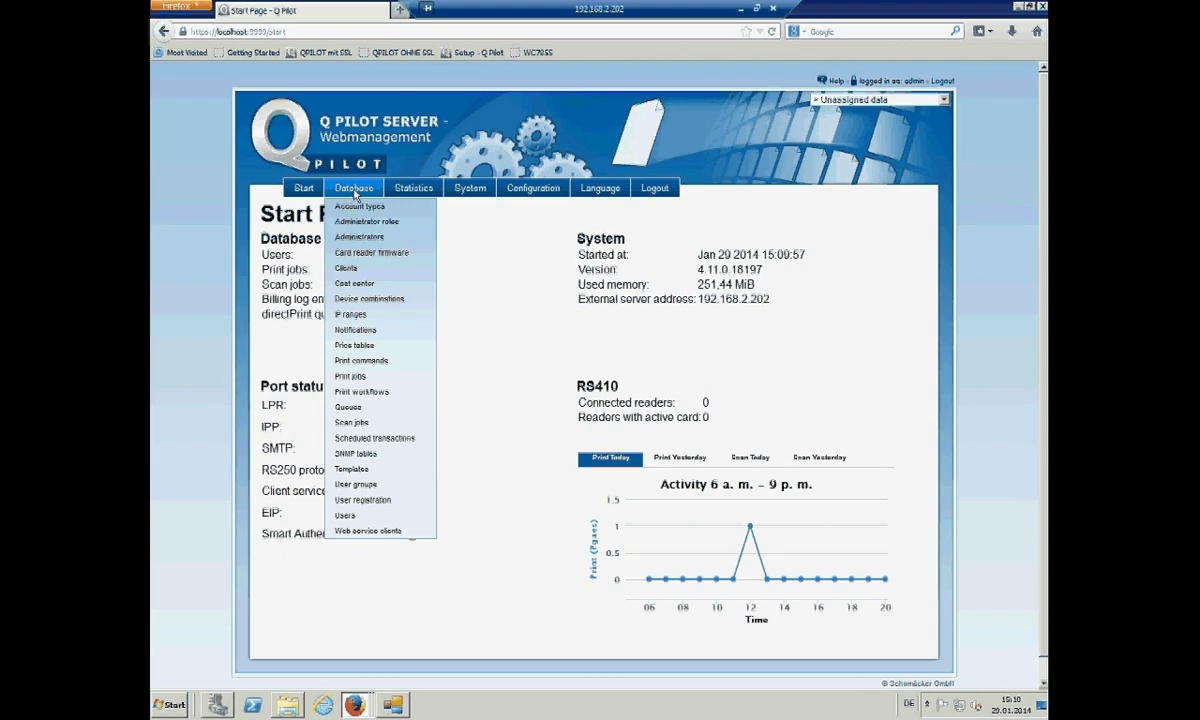
{"action": "left_click", "coordinate": [376, 301]}
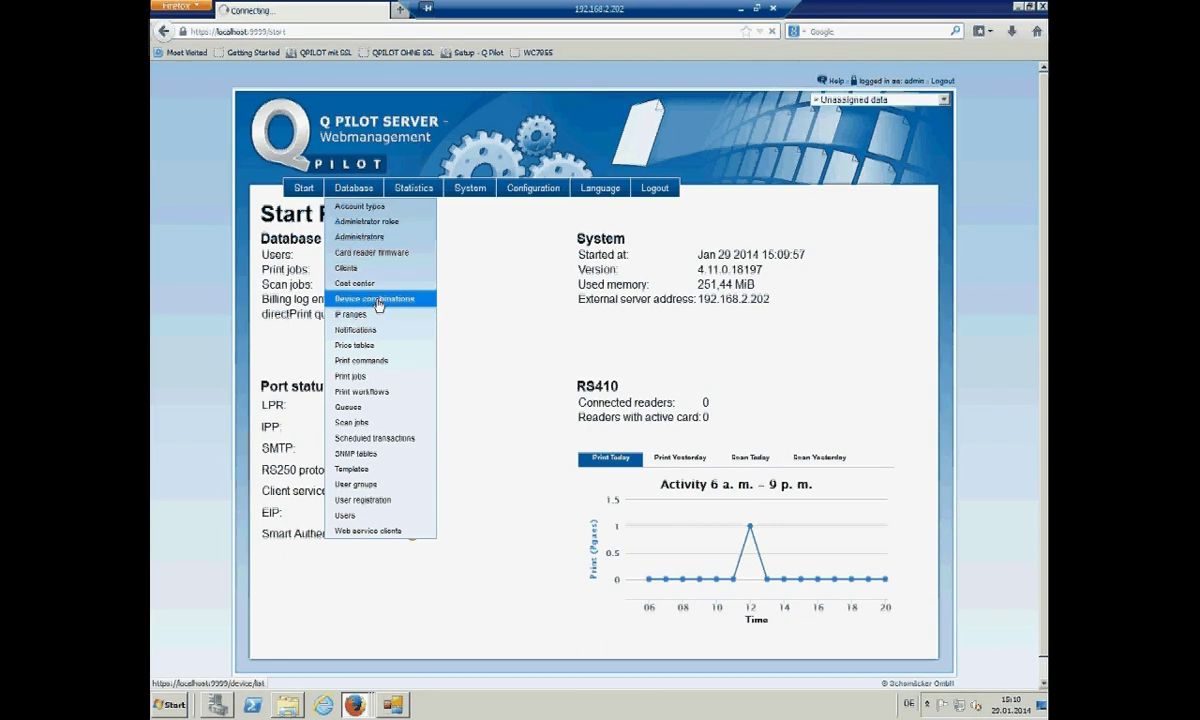
{"action": "left_click", "coordinate": [874, 197]}
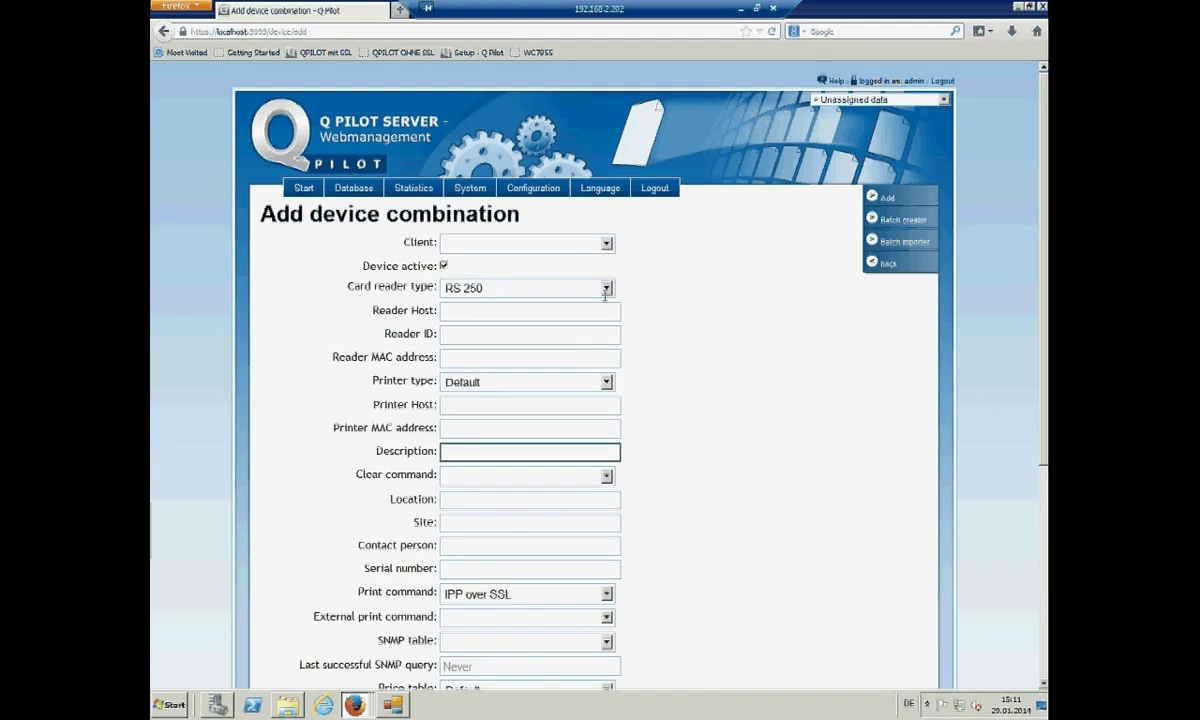
{"action": "left_click", "coordinate": [606, 288]}
{"action": "left_click", "coordinate": [552, 333]}
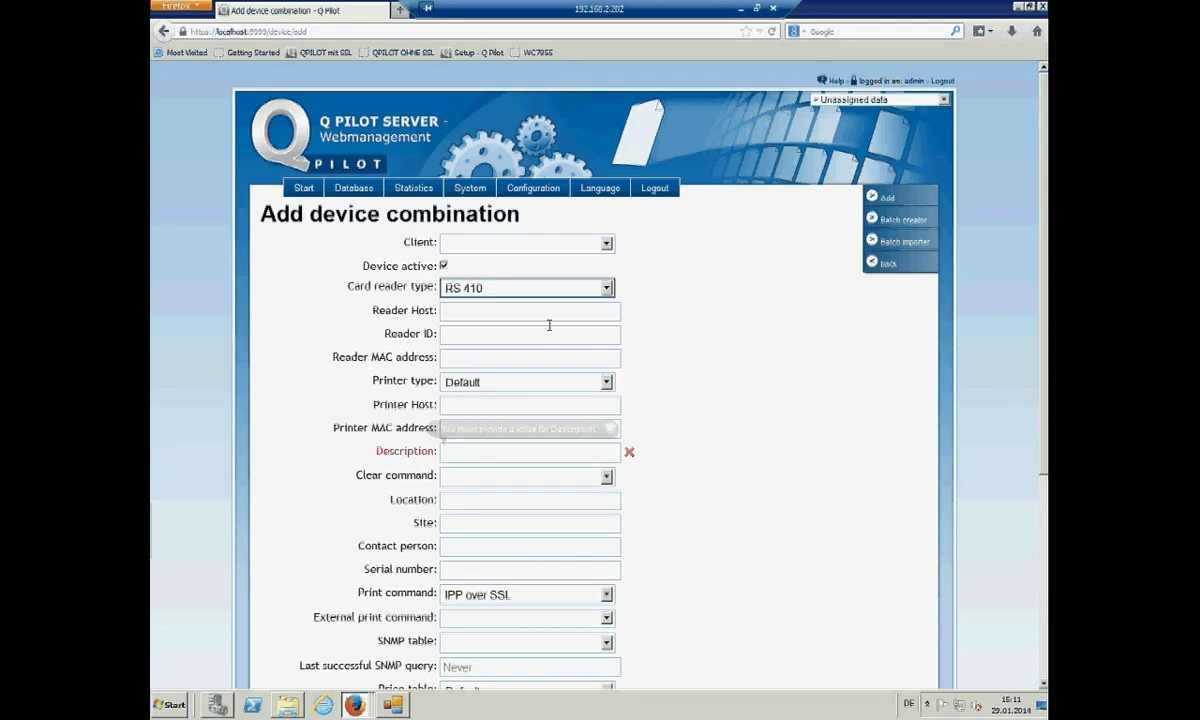
{"action": "left_click", "coordinate": [549, 313]}
{"action": "type", "text": "192.1"}
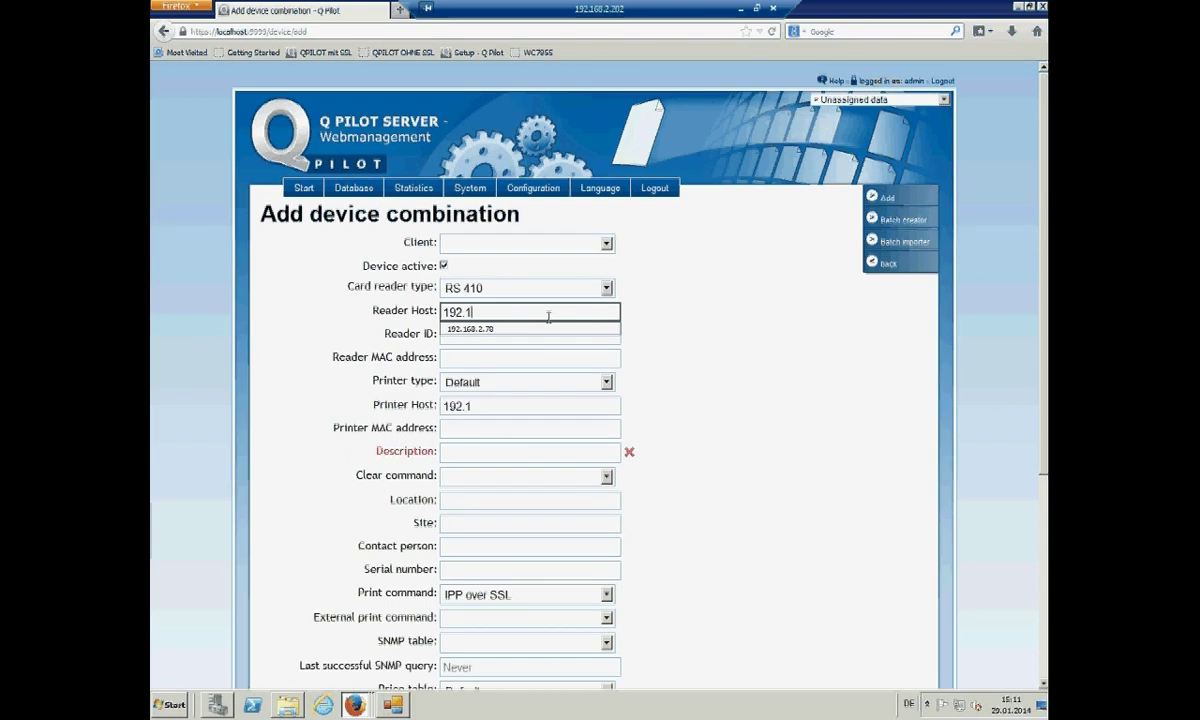
{"action": "type", "text": "68.27"}
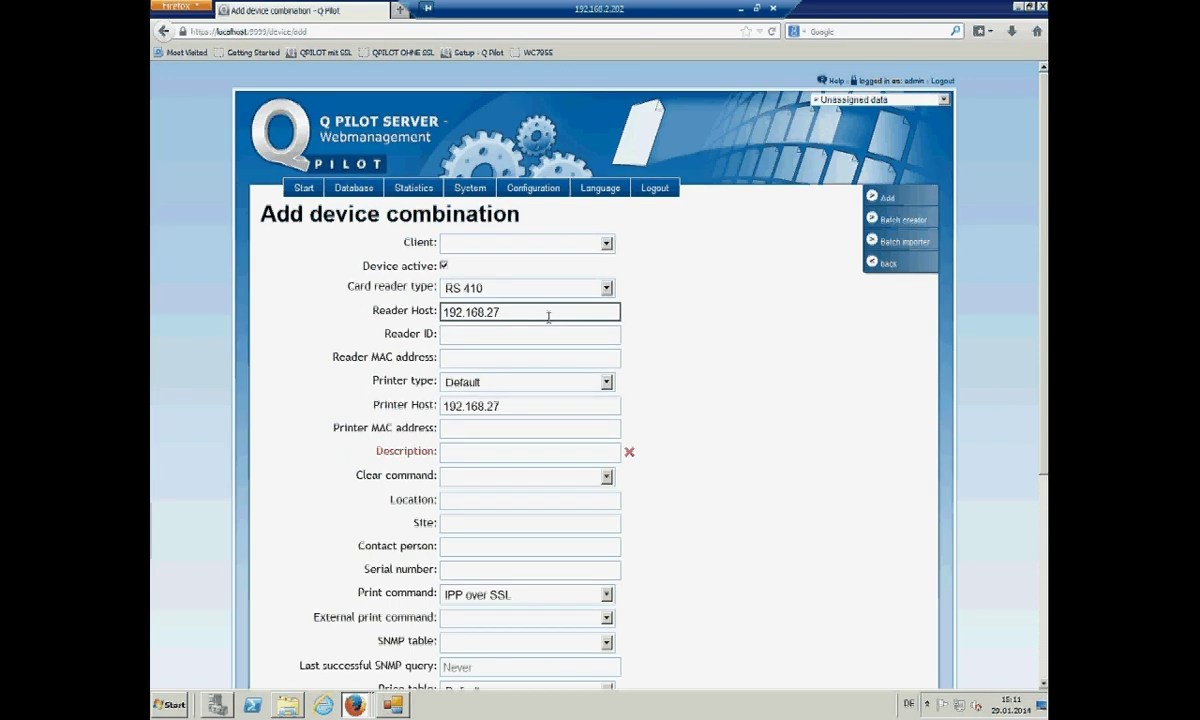
{"action": "key", "text": "BackSpace"}
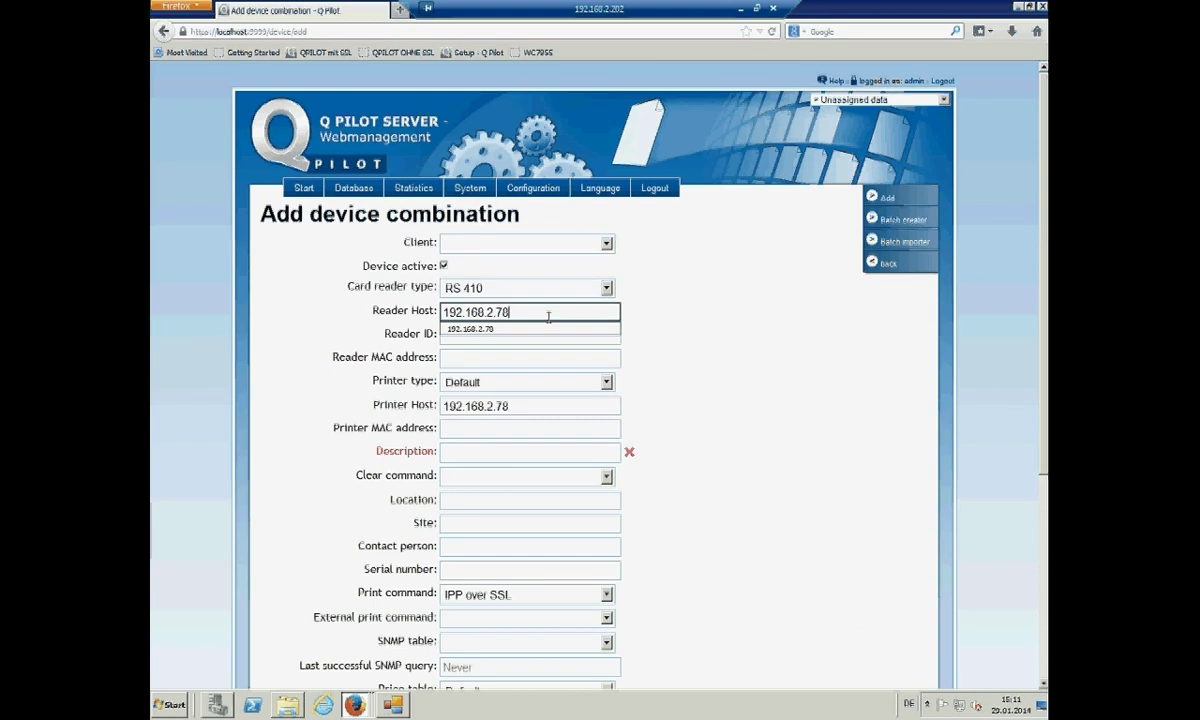
{"action": "type", "text": ".78"}
{"action": "left_click", "coordinate": [499, 335]}
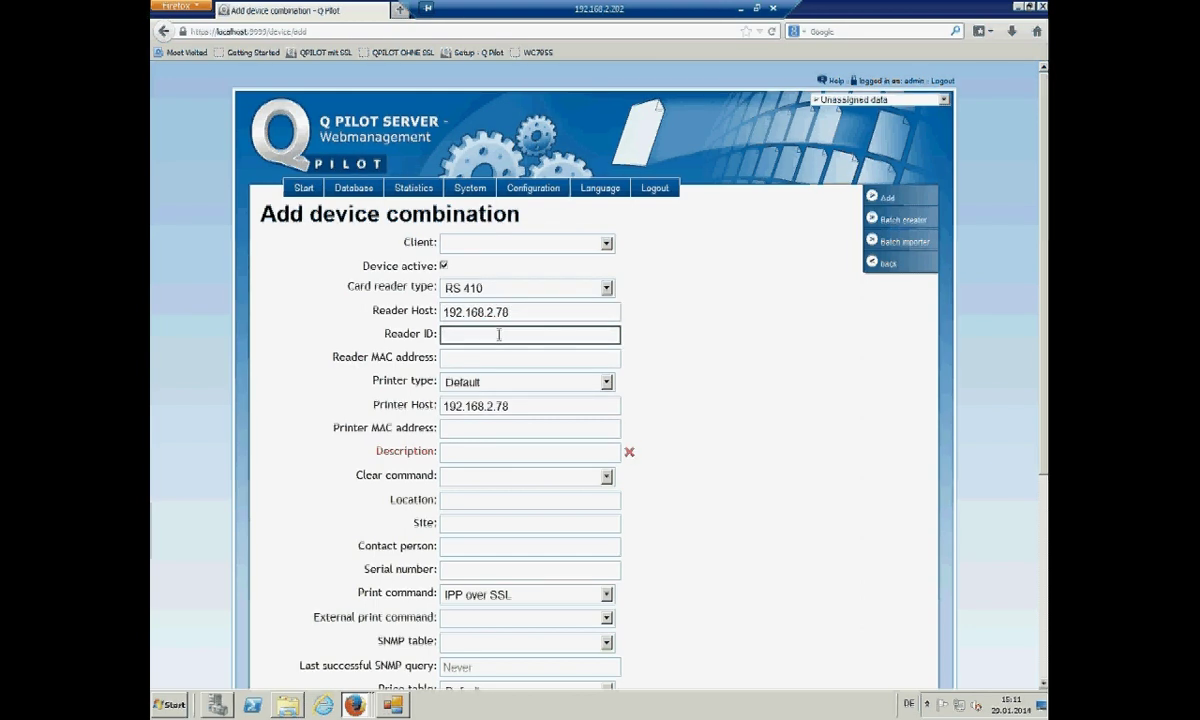
{"action": "type", "text": "1"}
{"action": "left_click", "coordinate": [494, 356]}
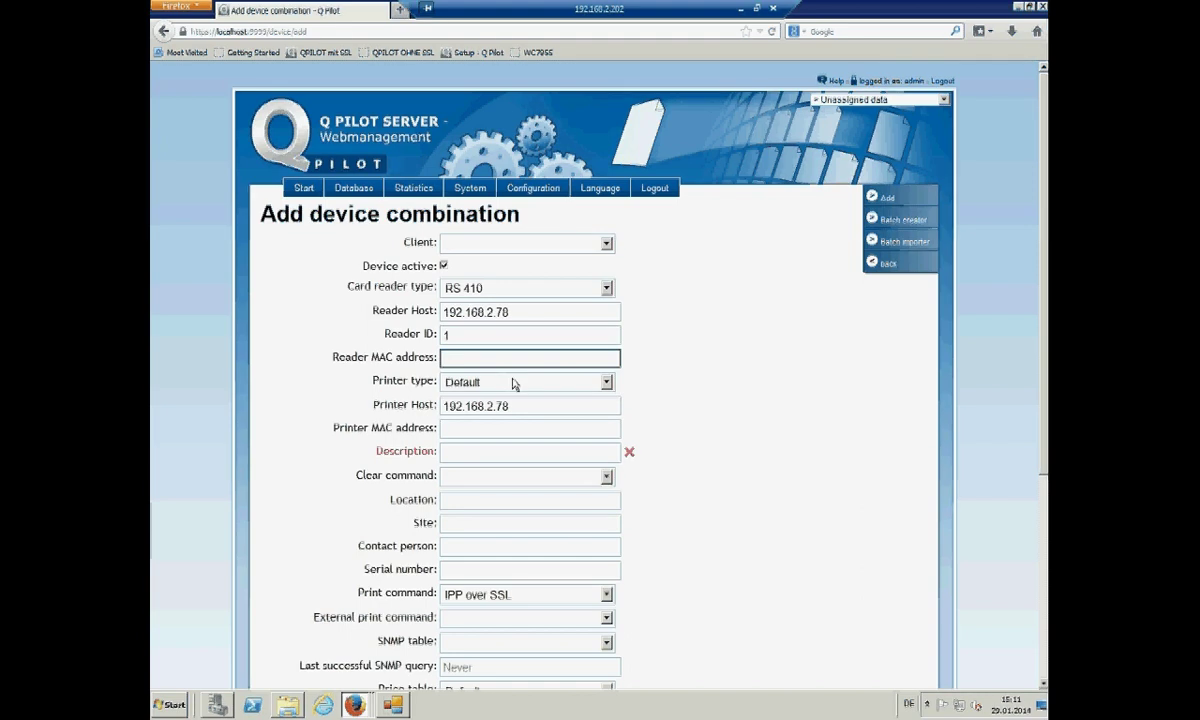
- Set printer type Smart Authentication at 192.168.2.79 with description WC7855
{"action": "left_click", "coordinate": [515, 382]}
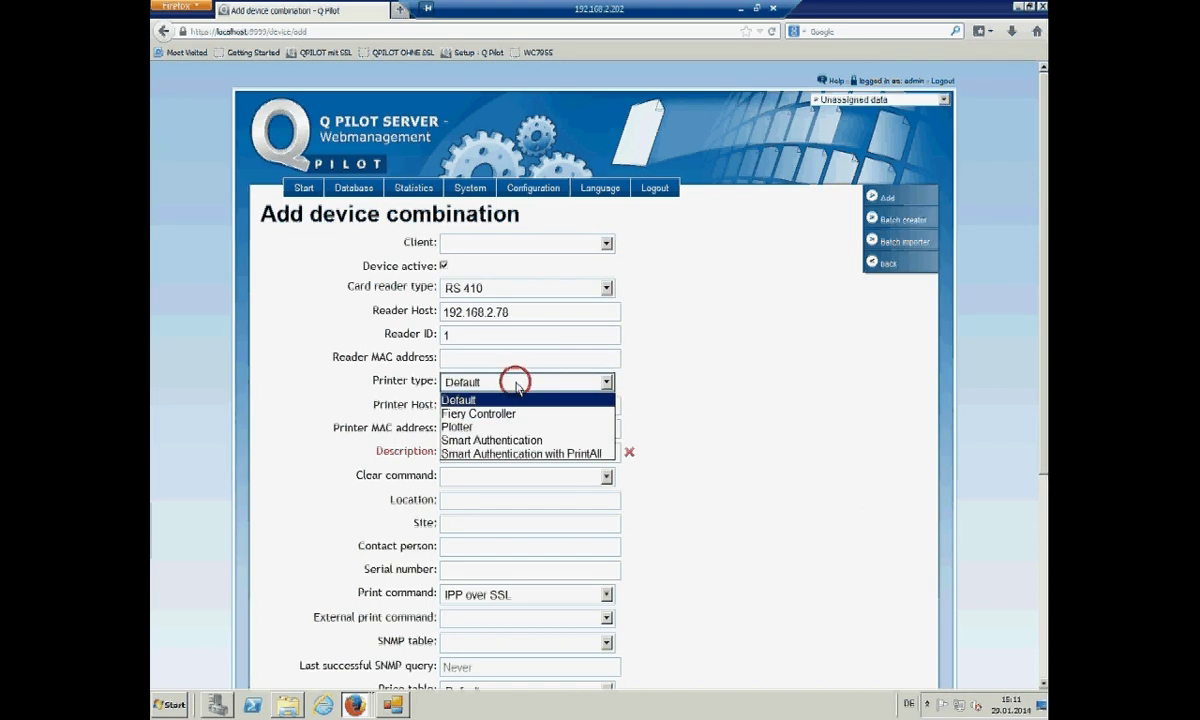
{"action": "left_click", "coordinate": [513, 441]}
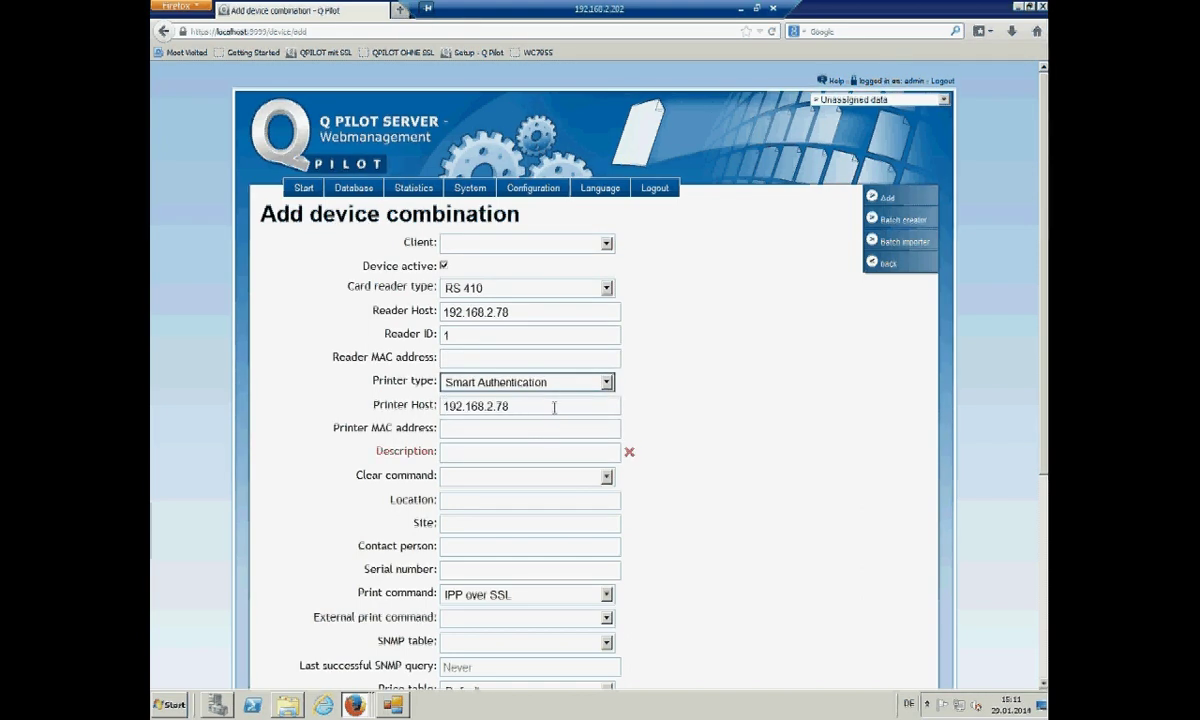
{"action": "left_click", "coordinate": [554, 407]}
{"action": "key", "text": "BackSpace"}
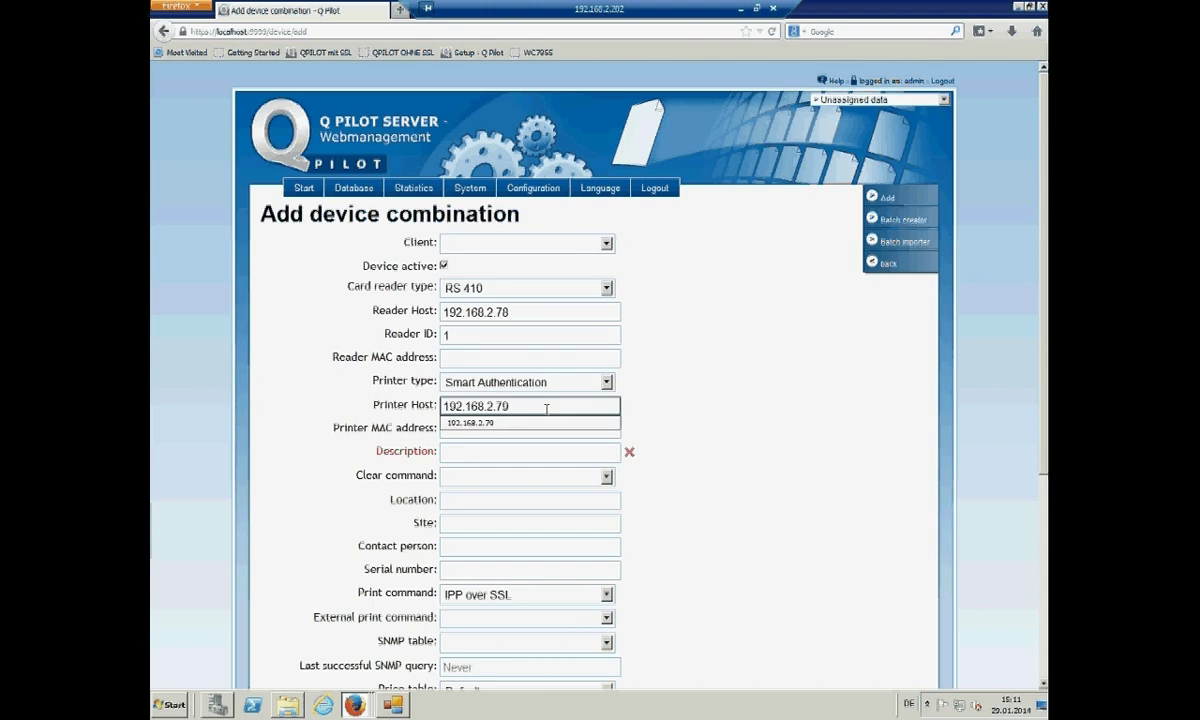
{"action": "left_click", "coordinate": [518, 455]}
{"action": "type", "text": "WC7"}
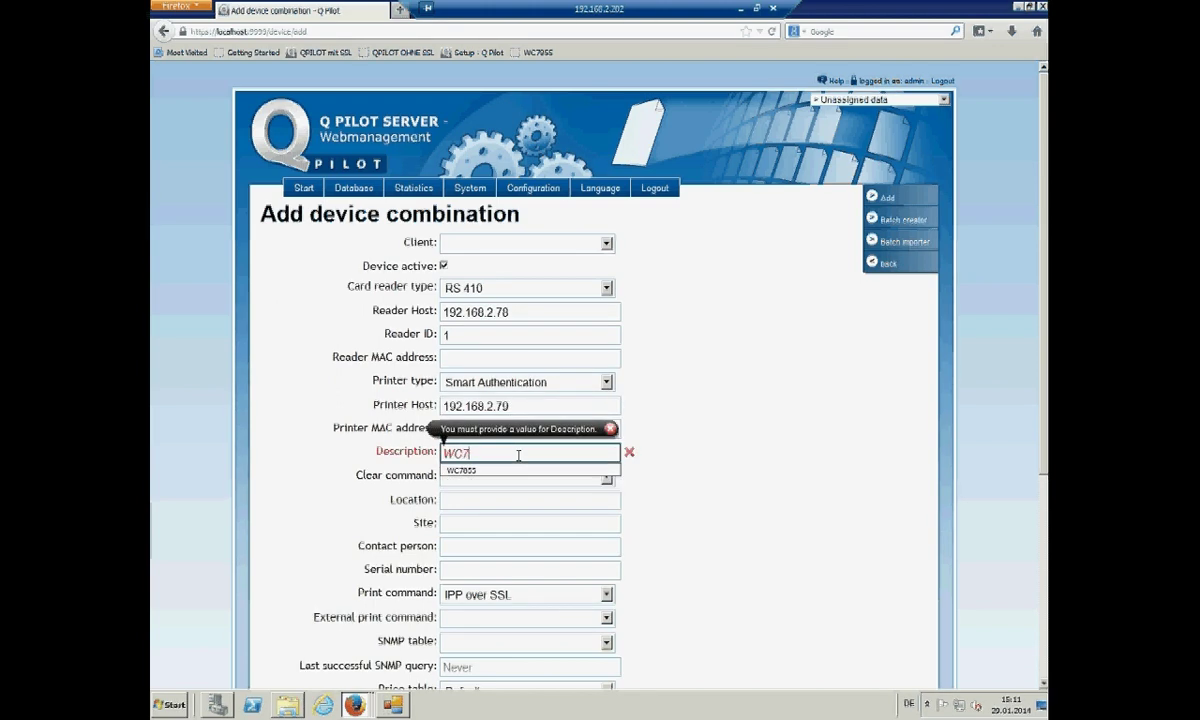
{"action": "type", "text": "855"}
{"action": "left_click", "coordinate": [521, 491]}
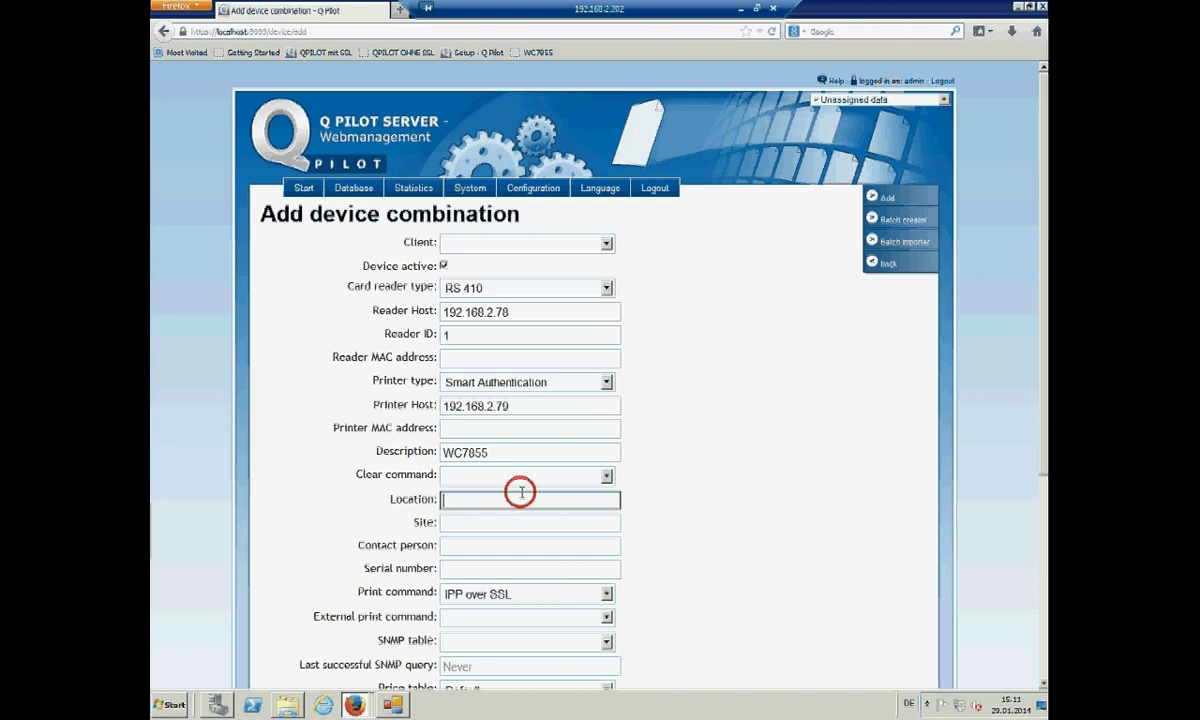
- Set clear command to Xerox (generic SNMP) and SNMP table to Xerox Connect Key color dynamisch
{"action": "left_click", "coordinate": [536, 477]}
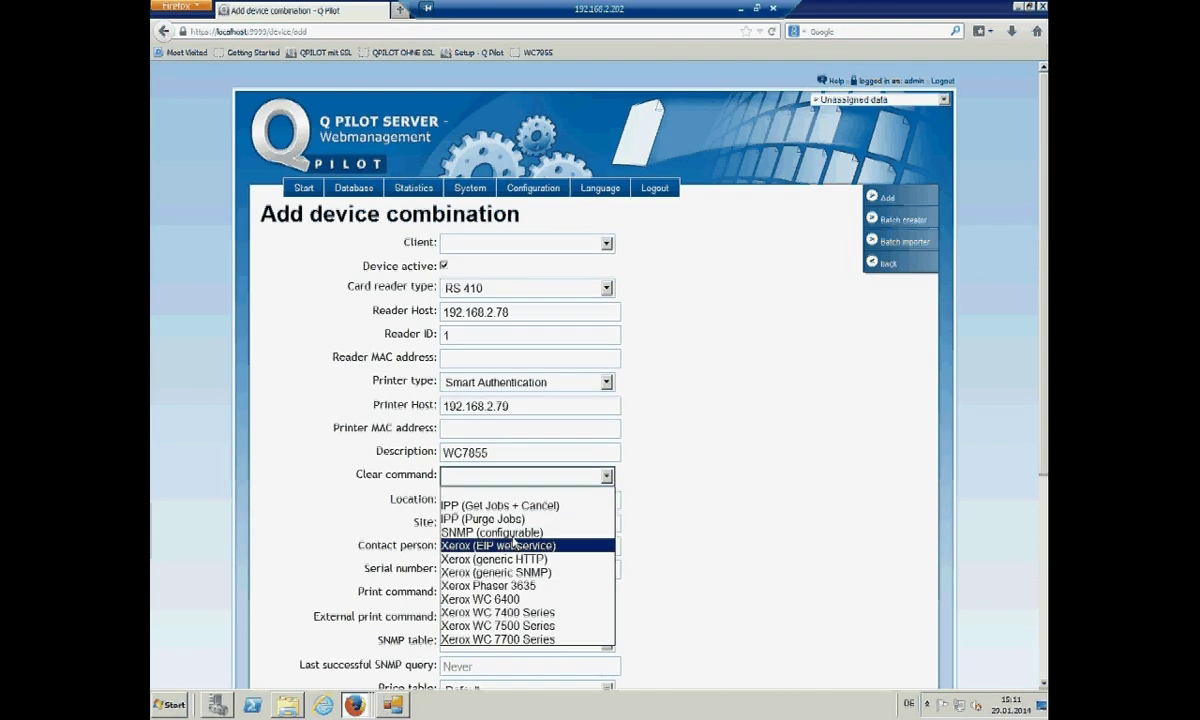
{"action": "left_click", "coordinate": [510, 533]}
{"action": "left_click", "coordinate": [605, 476]}
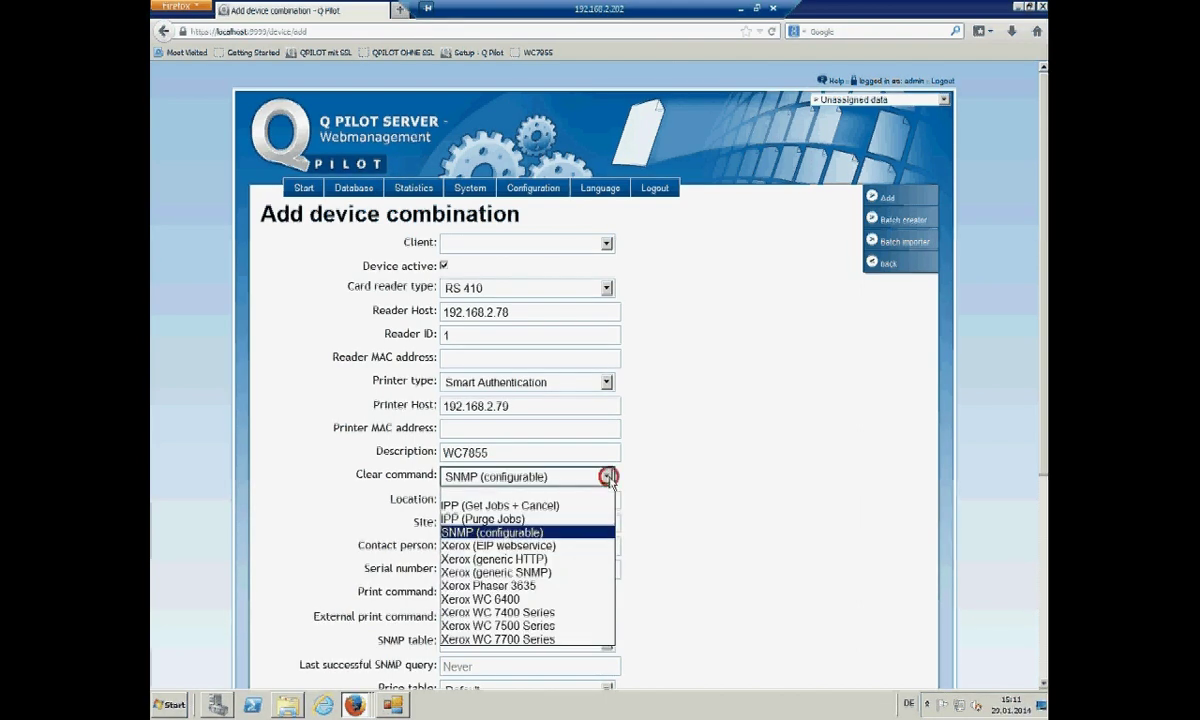
{"action": "left_click", "coordinate": [536, 572]}
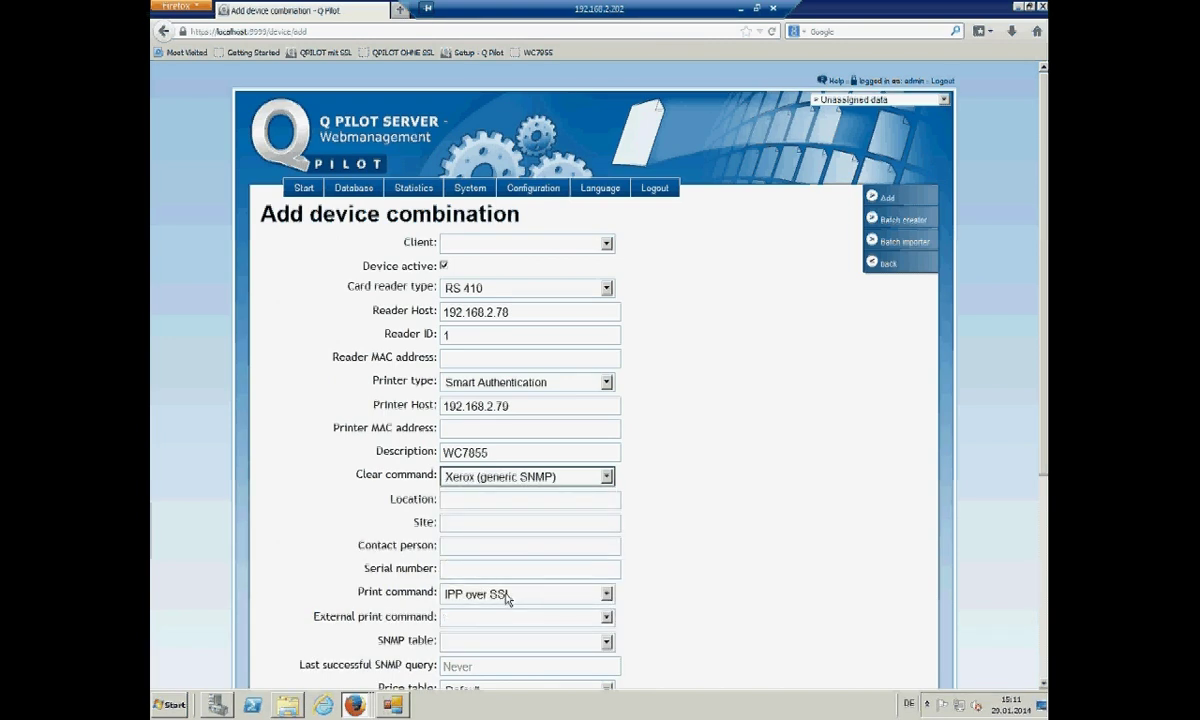
{"action": "scroll", "coordinate": [660, 588], "scroll_direction": "down", "scroll_amount": 3}
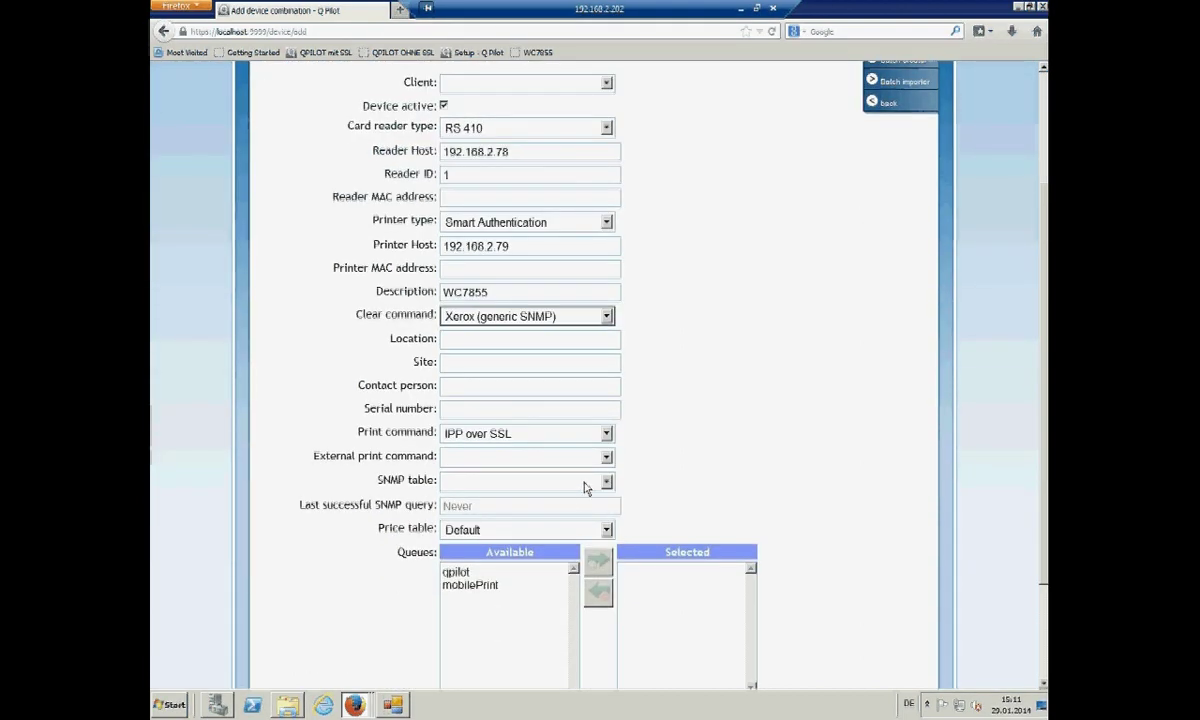
{"action": "left_click", "coordinate": [607, 482]}
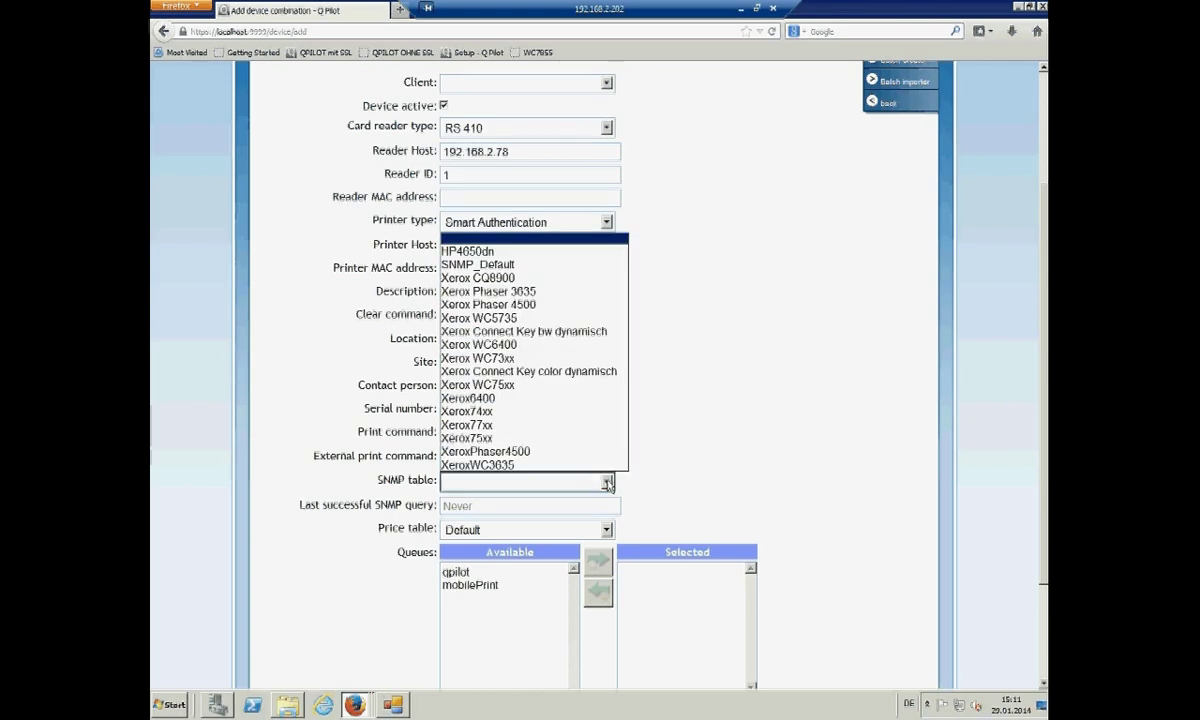
{"action": "left_click", "coordinate": [514, 371]}
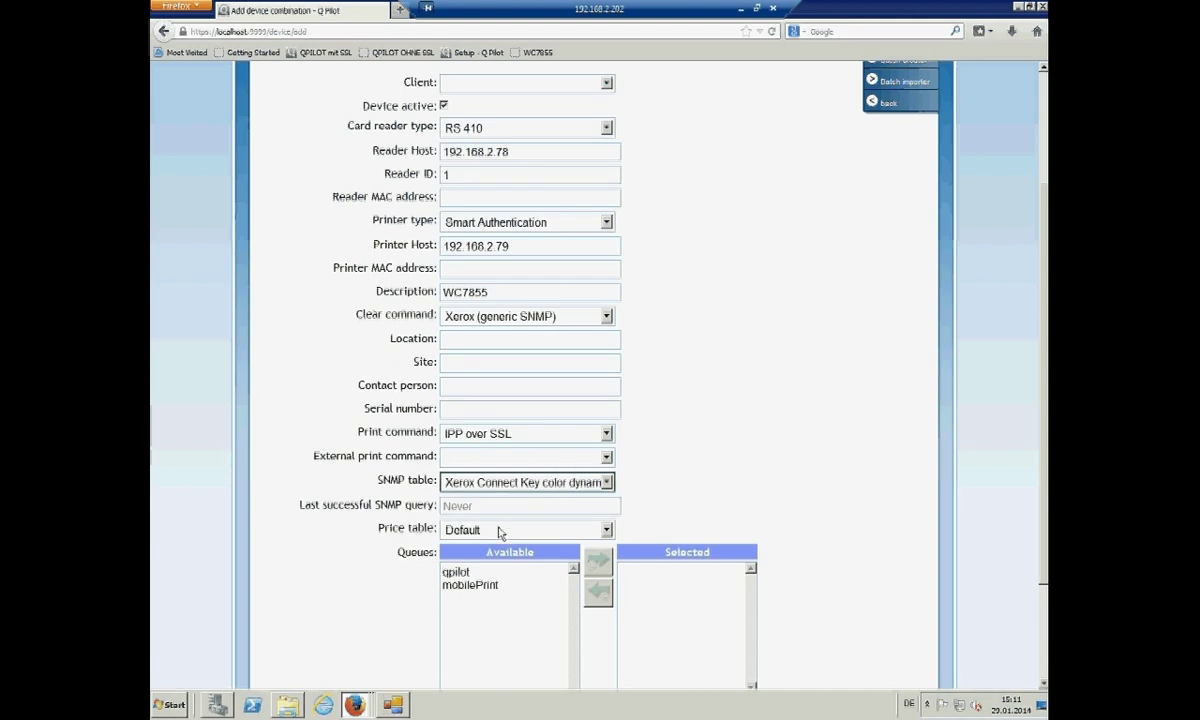
- Assign the qpilot and mobilePrint queues to the device
{"action": "left_click", "coordinate": [466, 573]}
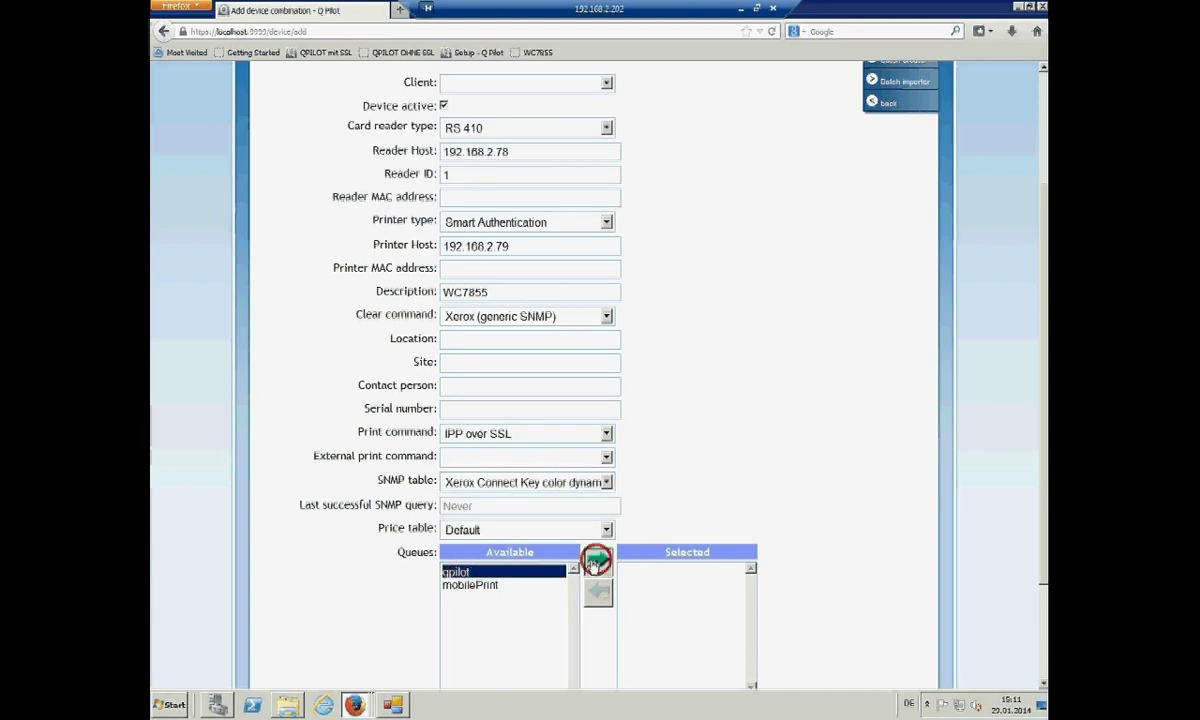
{"action": "left_click", "coordinate": [597, 561]}
{"action": "left_click", "coordinate": [485, 572]}
{"action": "left_click", "coordinate": [597, 561]}
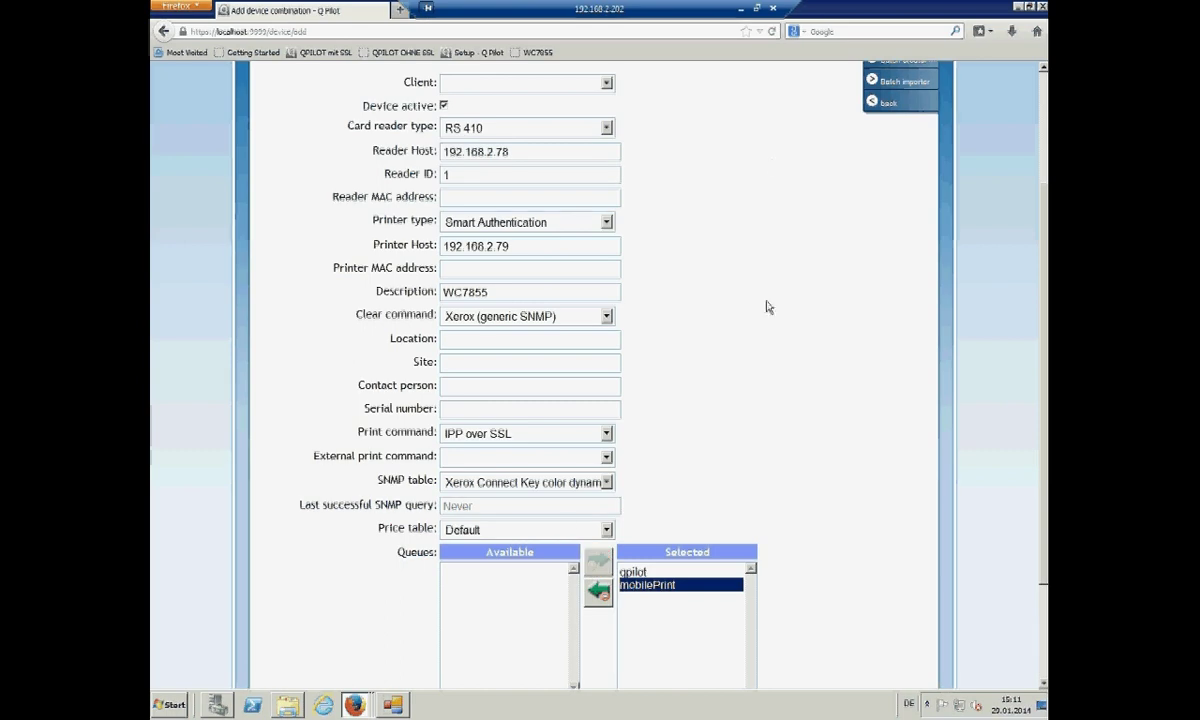
{"action": "scroll", "coordinate": [1040, 237], "scroll_direction": "up", "scroll_amount": 3}
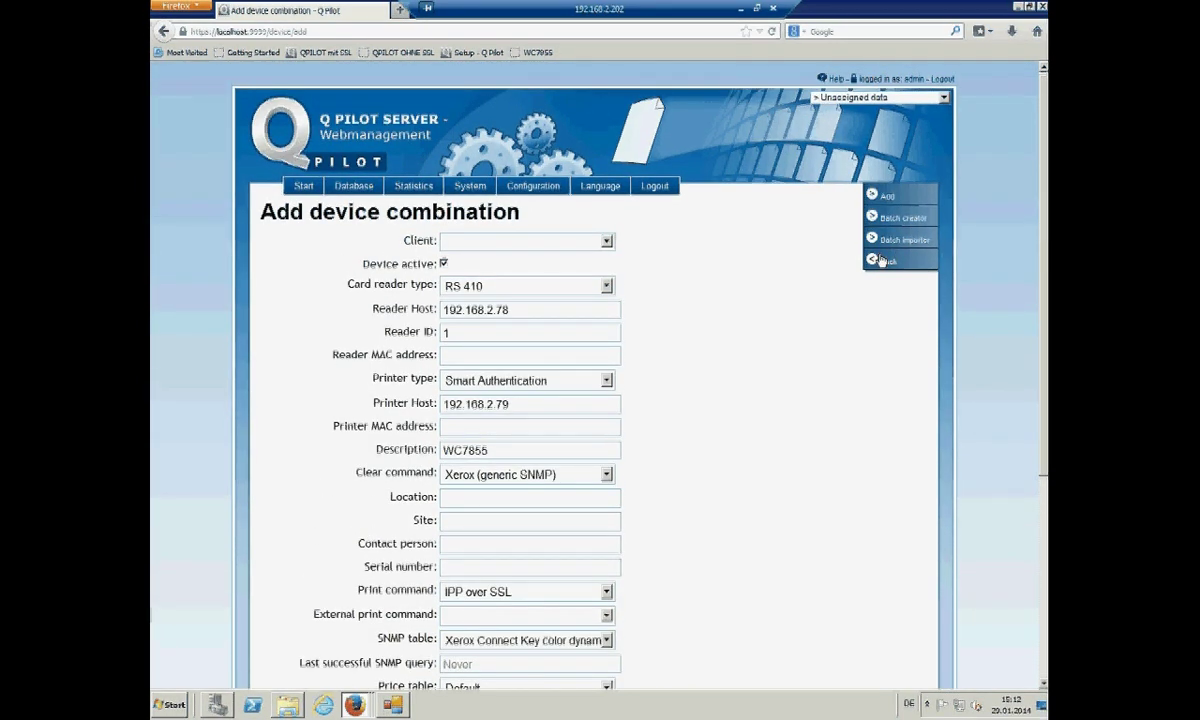
- Save the WC7855 device combination, opening its Xerox device tools page
{"action": "left_click", "coordinate": [884, 200]}
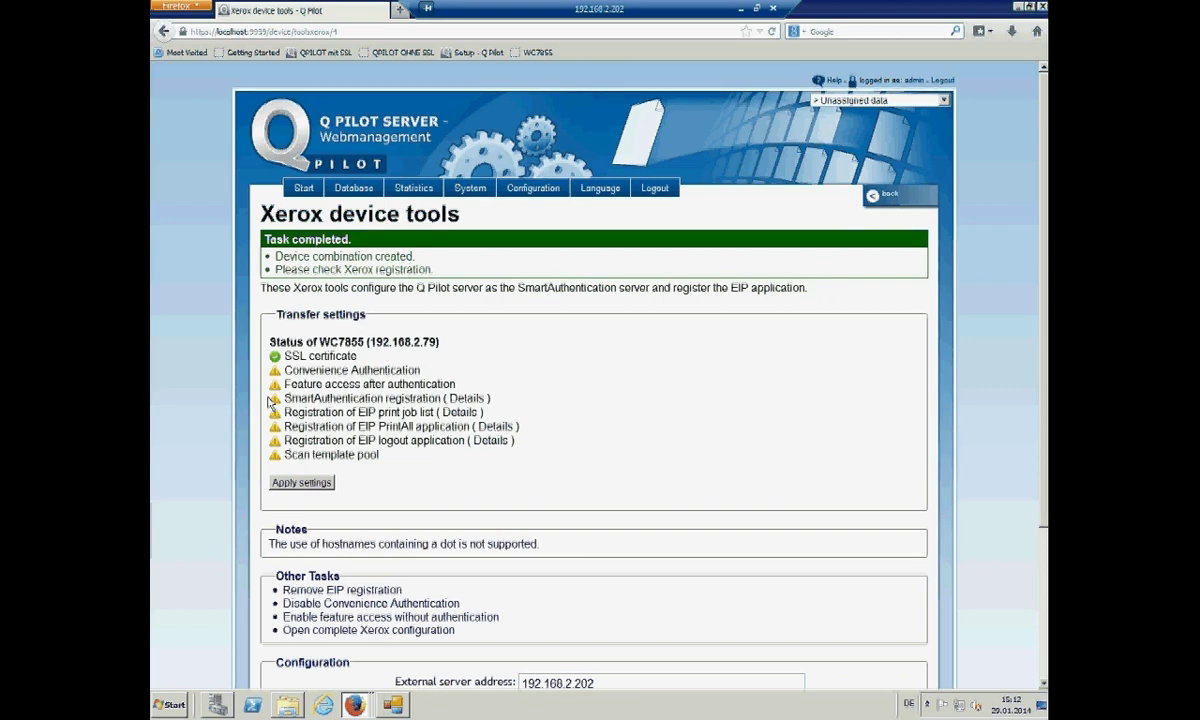
- Apply the transfer settings to the WC7855 and bring the printer's remote panel back to front
{"action": "left_click", "coordinate": [354, 705]}
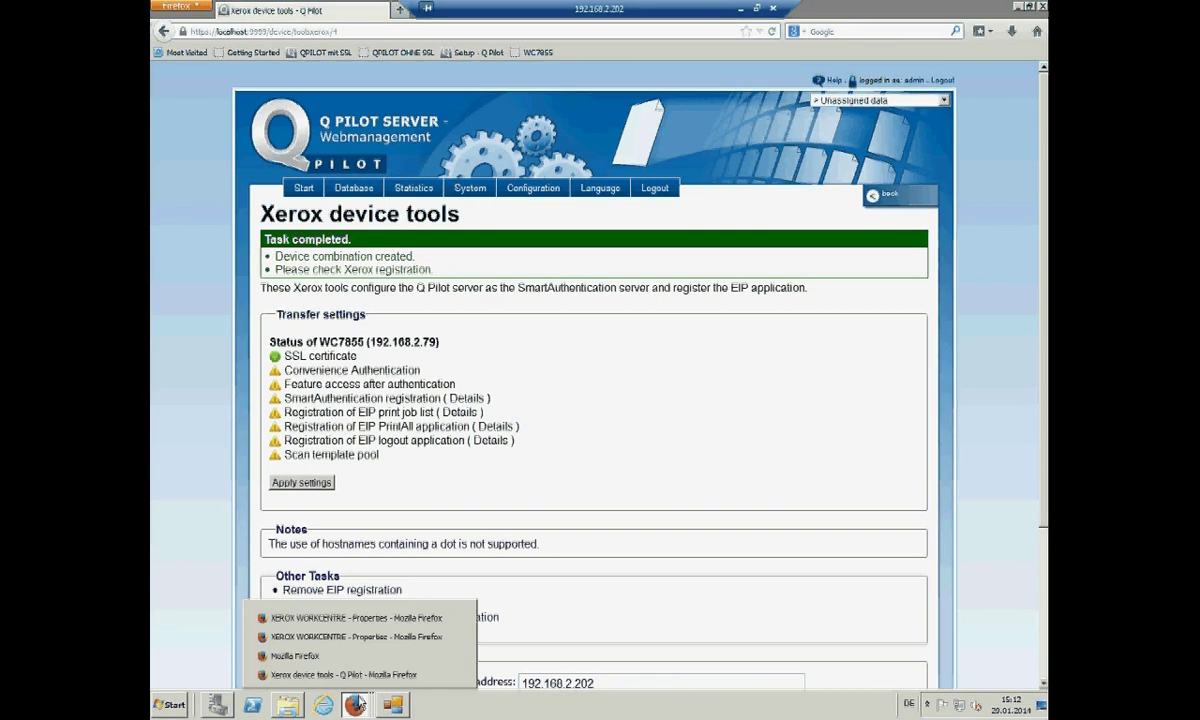
{"action": "left_click", "coordinate": [440, 656]}
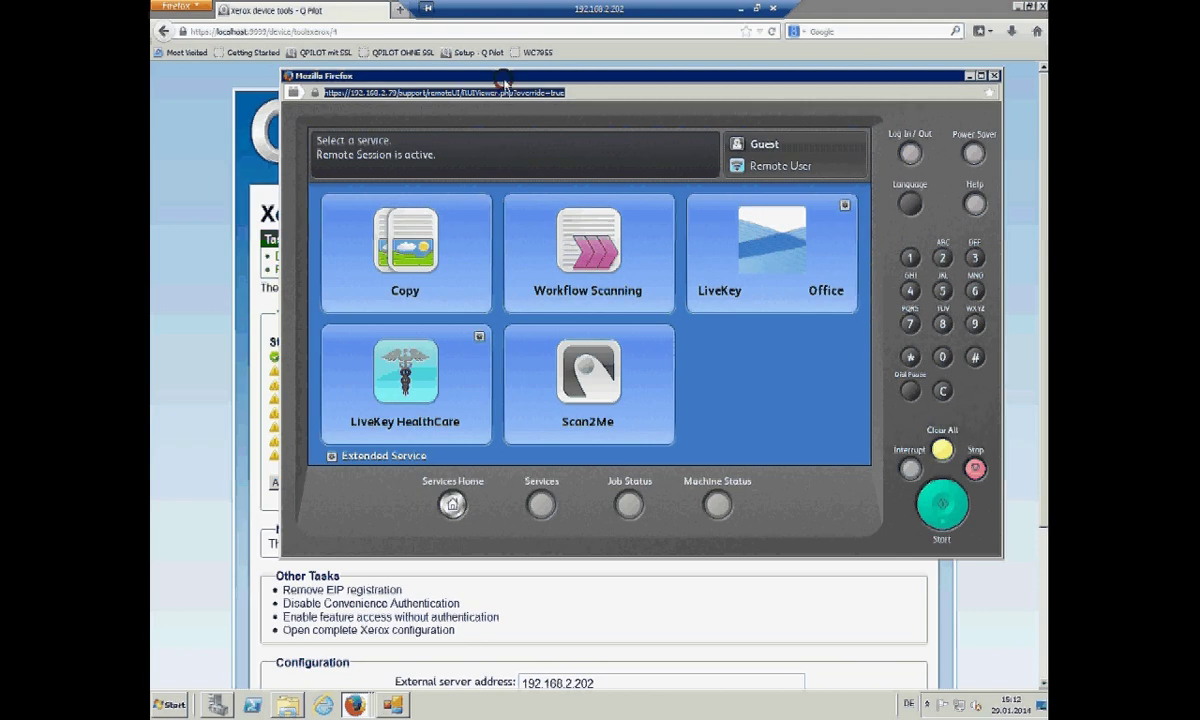
{"action": "left_click_drag", "start_coordinate": [505, 80], "coordinate": [663, 184]}
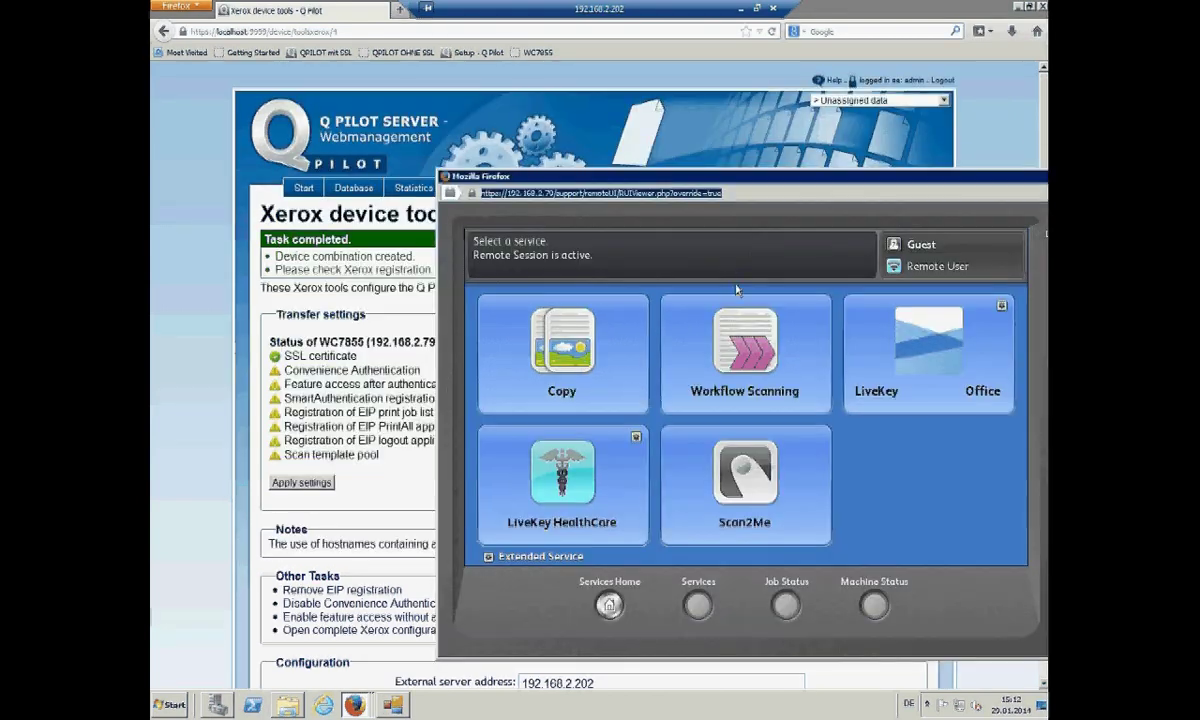
{"action": "left_click", "coordinate": [302, 485]}
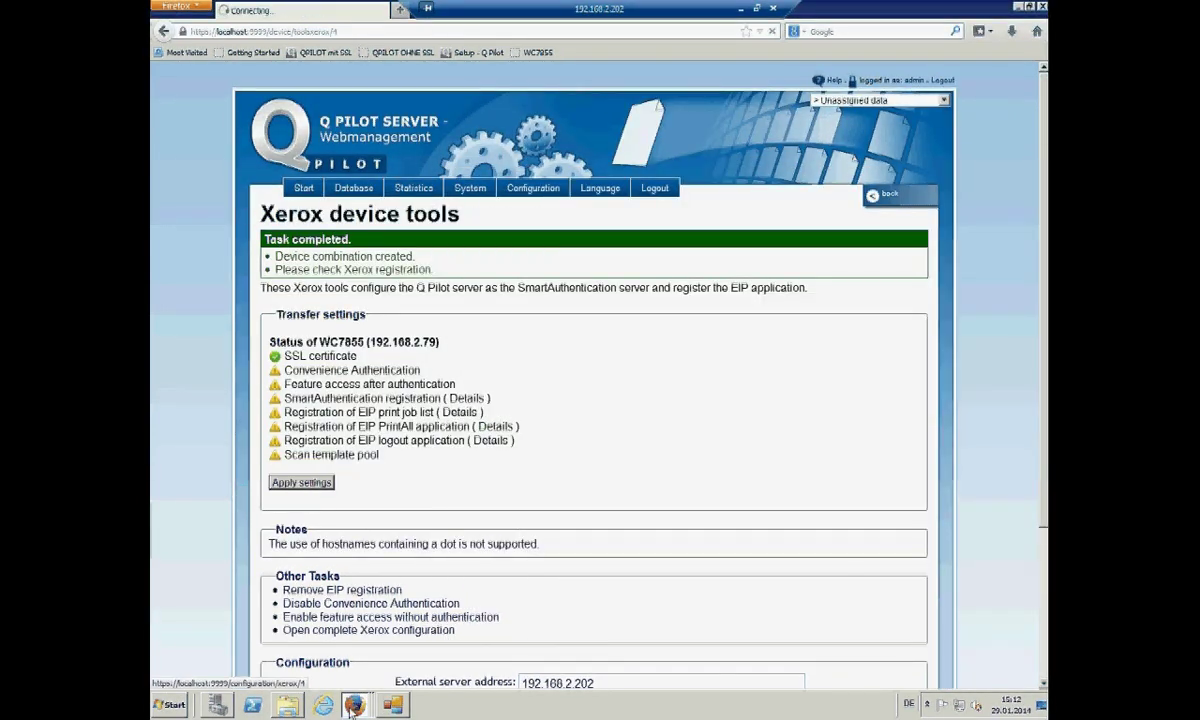
{"action": "mouse_move", "coordinate": [357, 698]}
{"action": "left_click", "coordinate": [360, 656]}
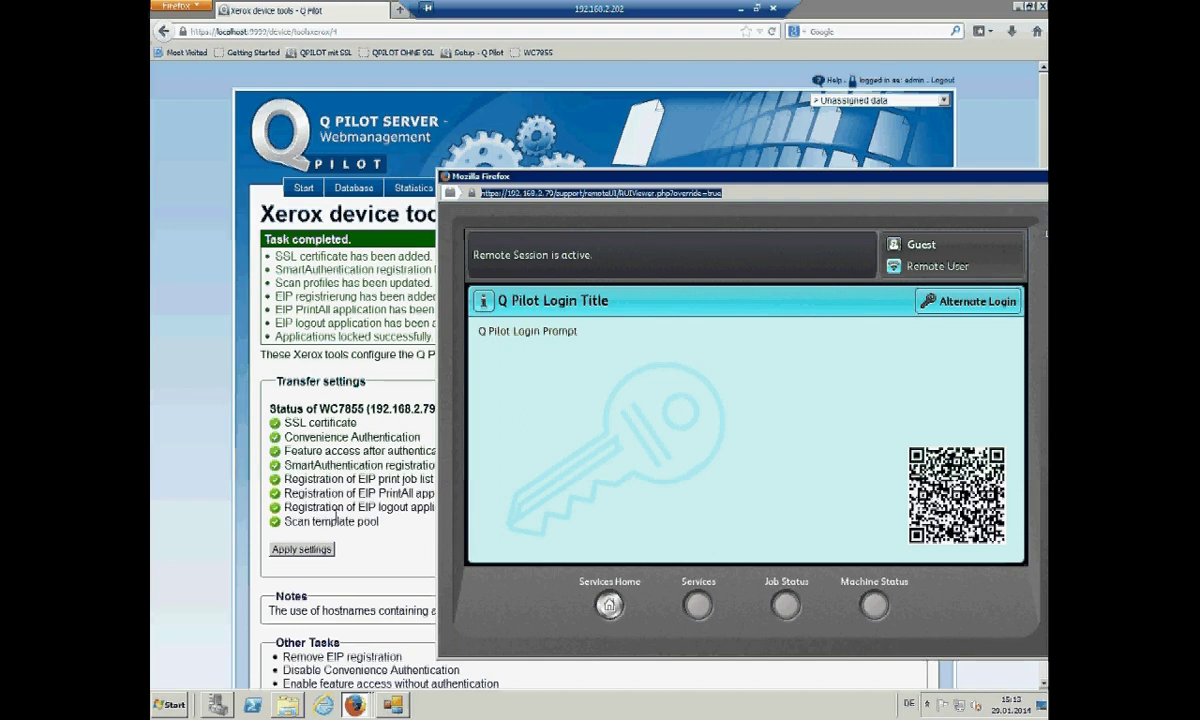
- Choose Alternate Login on the remote panel and enter the user's login ID
{"action": "left_click_drag", "start_coordinate": [776, 175], "coordinate": [680, 140]}
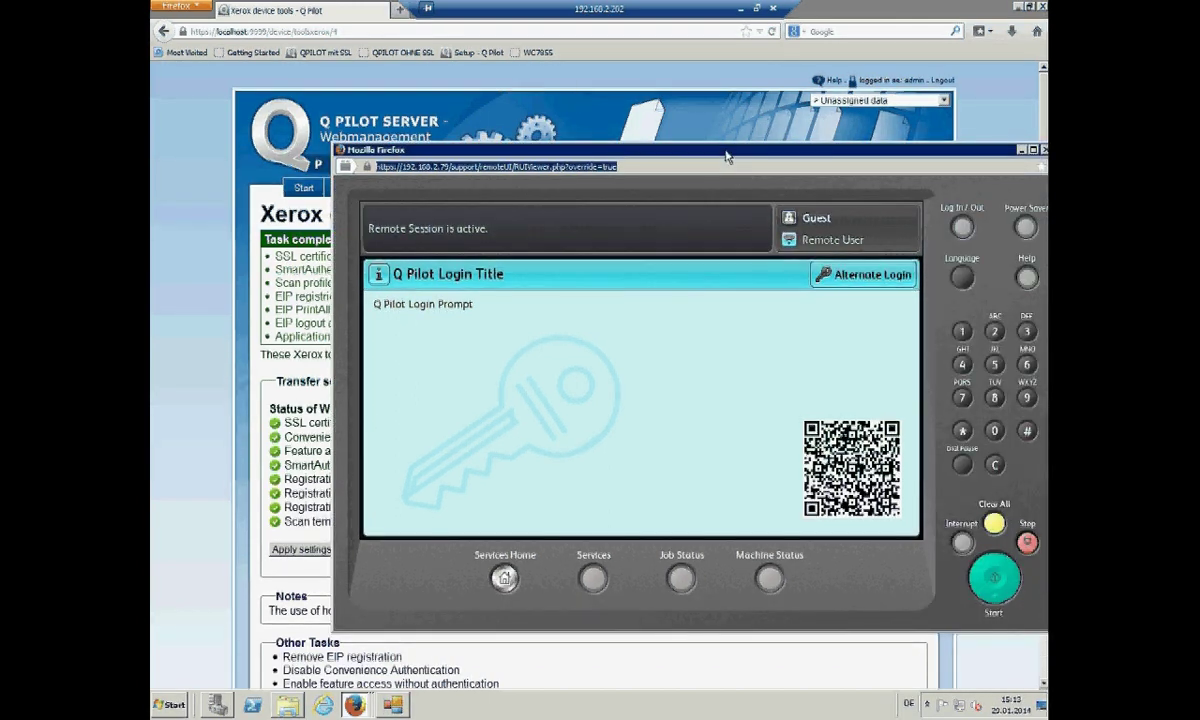
{"action": "left_click", "coordinate": [846, 275]}
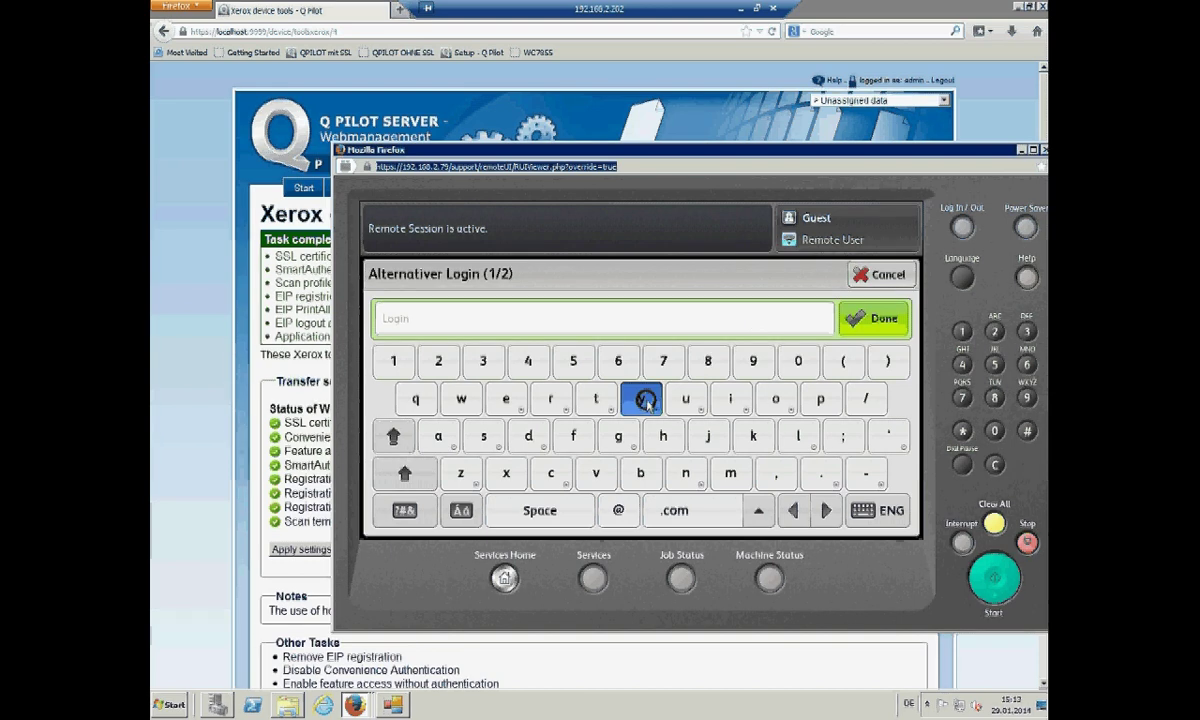
{"action": "left_click", "coordinate": [645, 399]}
{"action": "left_click", "coordinate": [618, 361]}
{"action": "left_click", "coordinate": [753, 436]}
{"action": "left_click", "coordinate": [731, 473]}
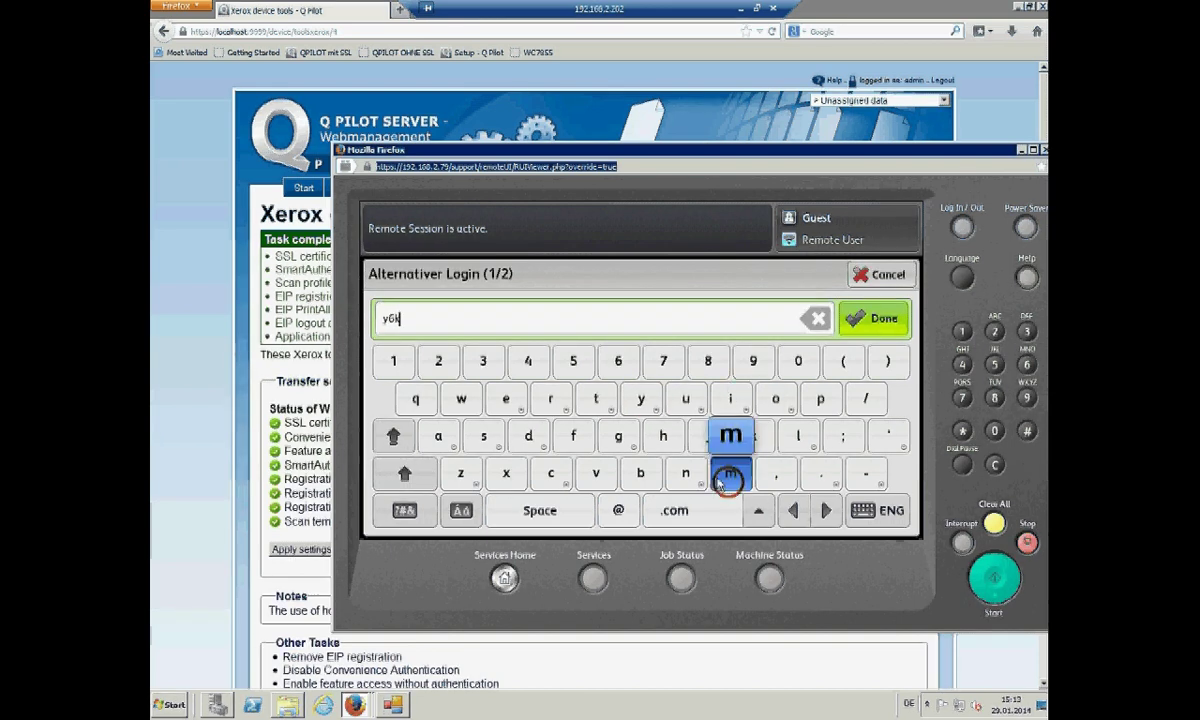
{"action": "left_click", "coordinate": [573, 436]}
{"action": "left_click", "coordinate": [618, 361]}
{"action": "left_click", "coordinate": [618, 436]}
{"action": "left_click", "coordinate": [620, 361]}
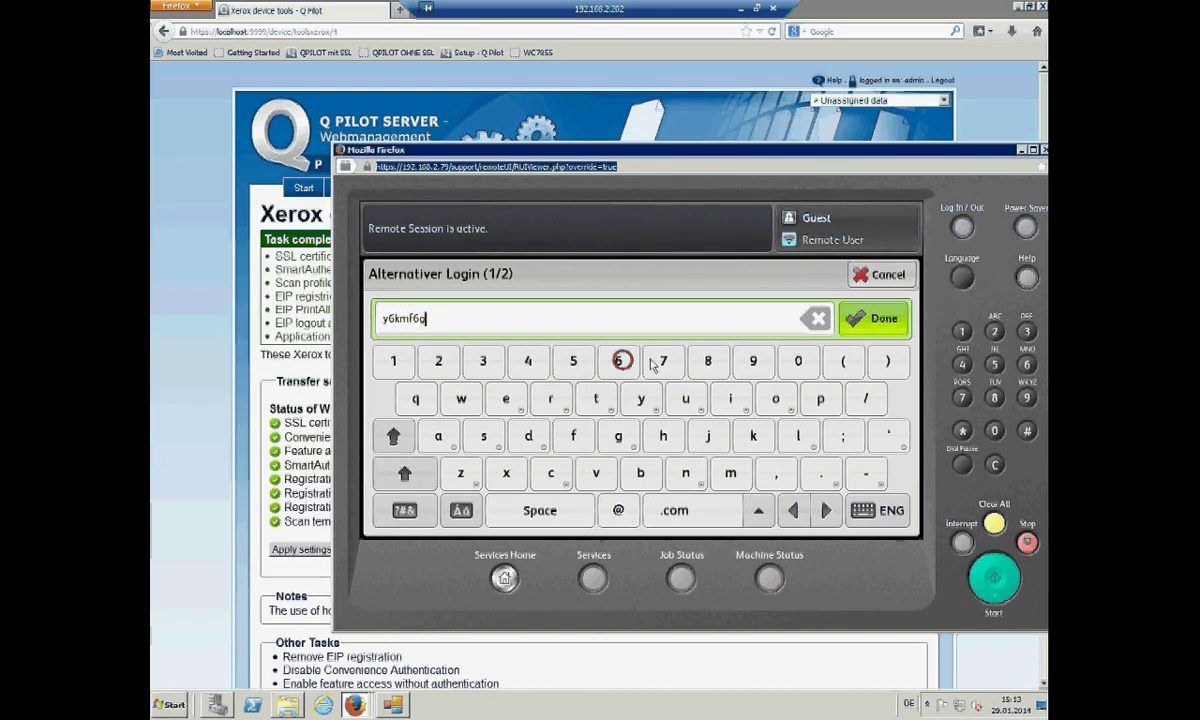
- Confirm the login ID, enter the account password and log in
{"action": "left_click", "coordinate": [874, 318]}
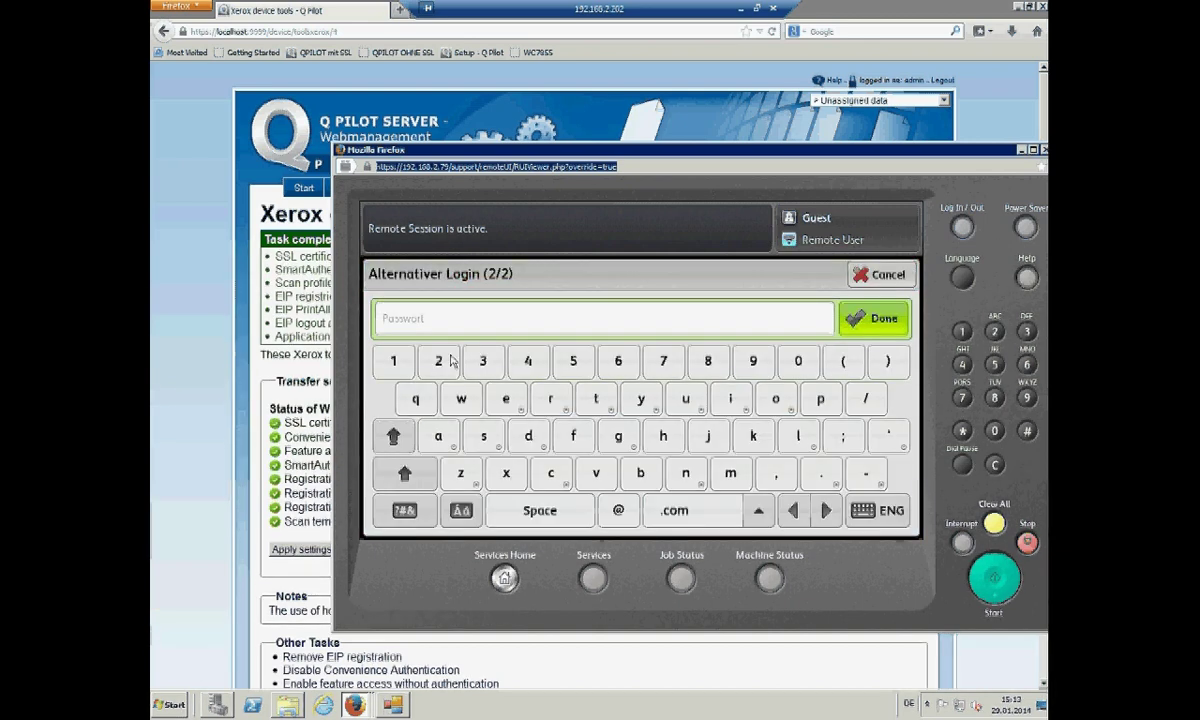
{"action": "left_click", "coordinate": [394, 358]}
{"action": "left_click", "coordinate": [855, 318]}
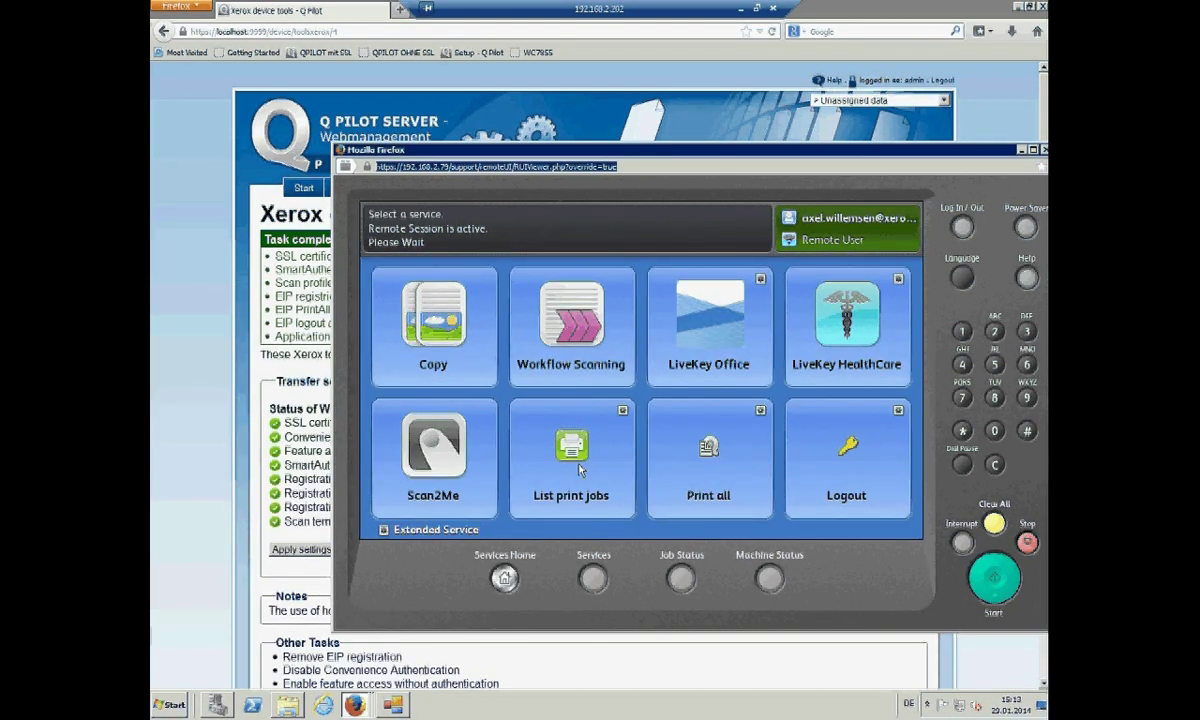
{"action": "left_click", "coordinate": [581, 469]}
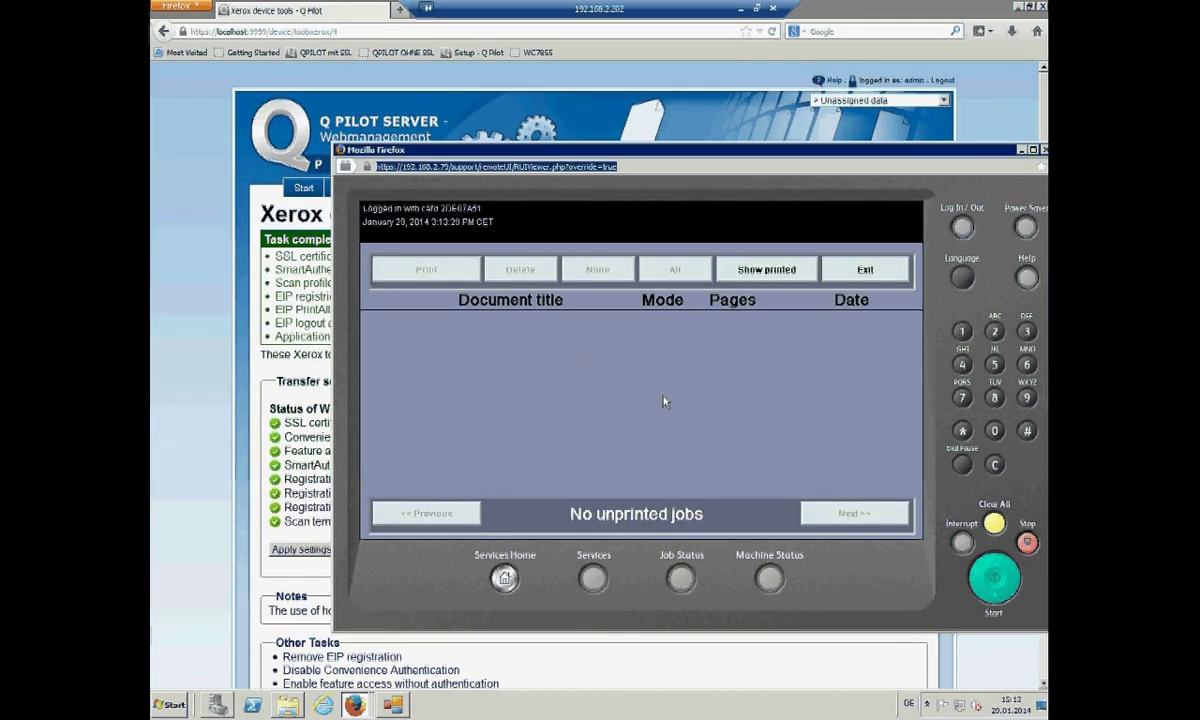
{"action": "left_click", "coordinate": [762, 271]}
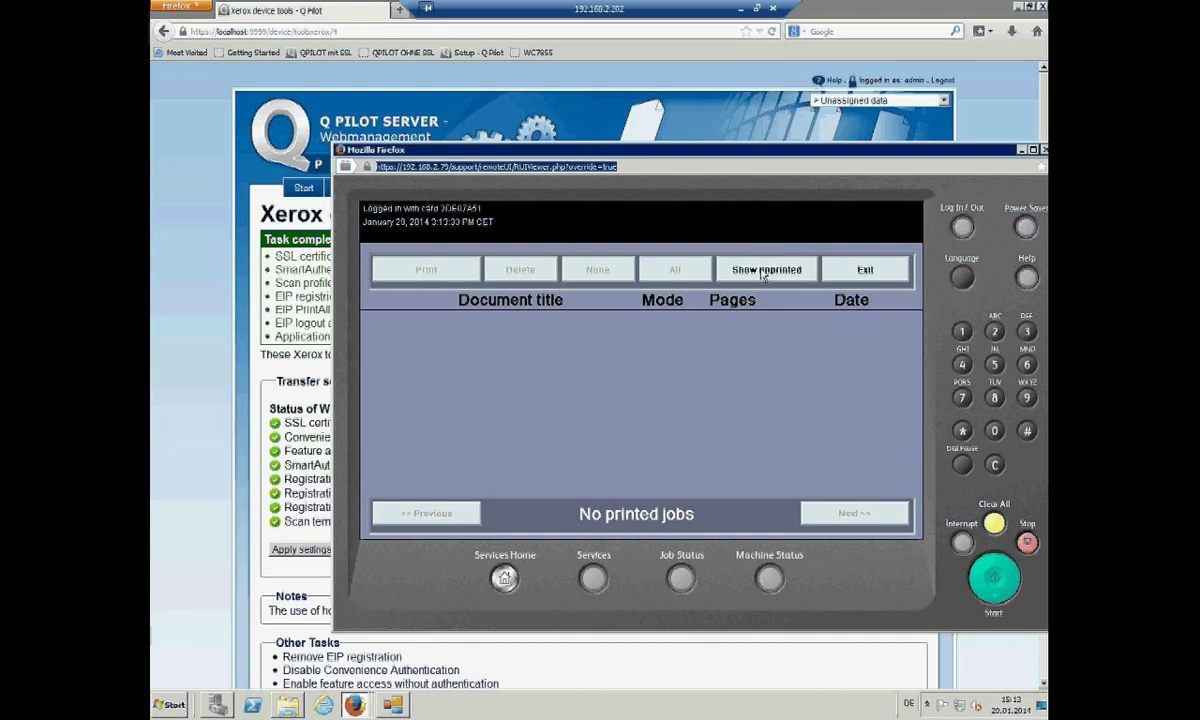
{"action": "left_click", "coordinate": [852, 271]}
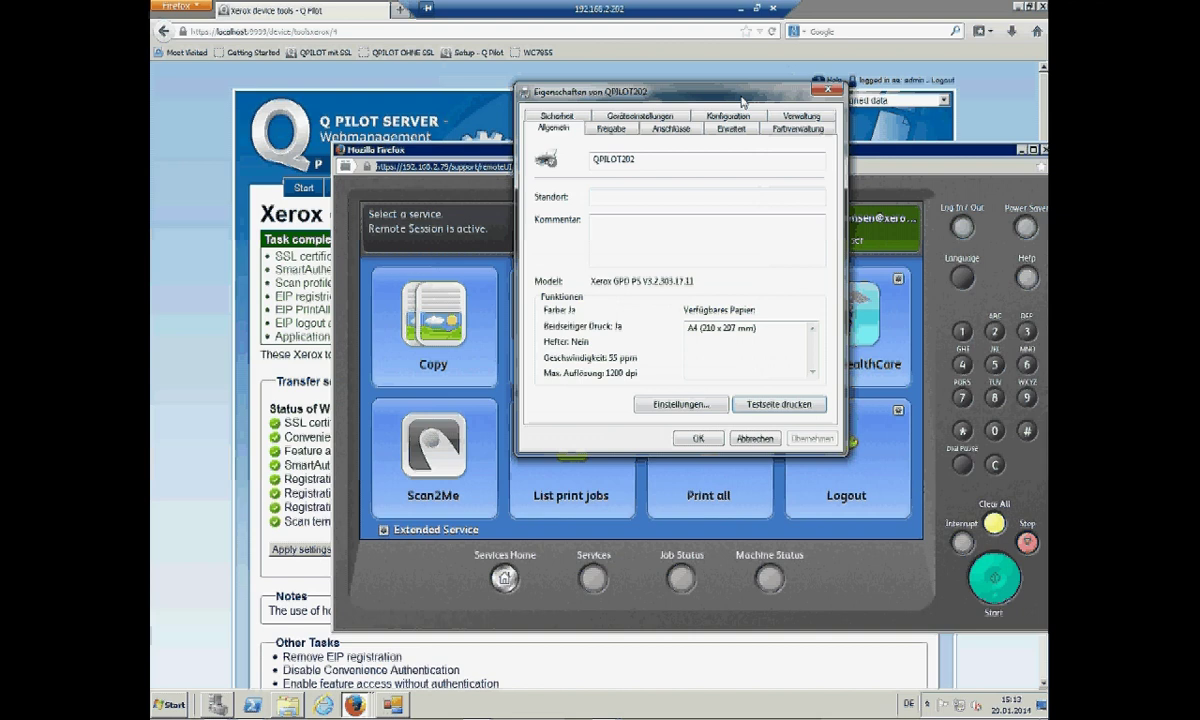
- Print a QPILOT202 test page at 0,01 € and close the confirmation, properties and status dialogs
{"action": "left_click", "coordinate": [787, 408]}
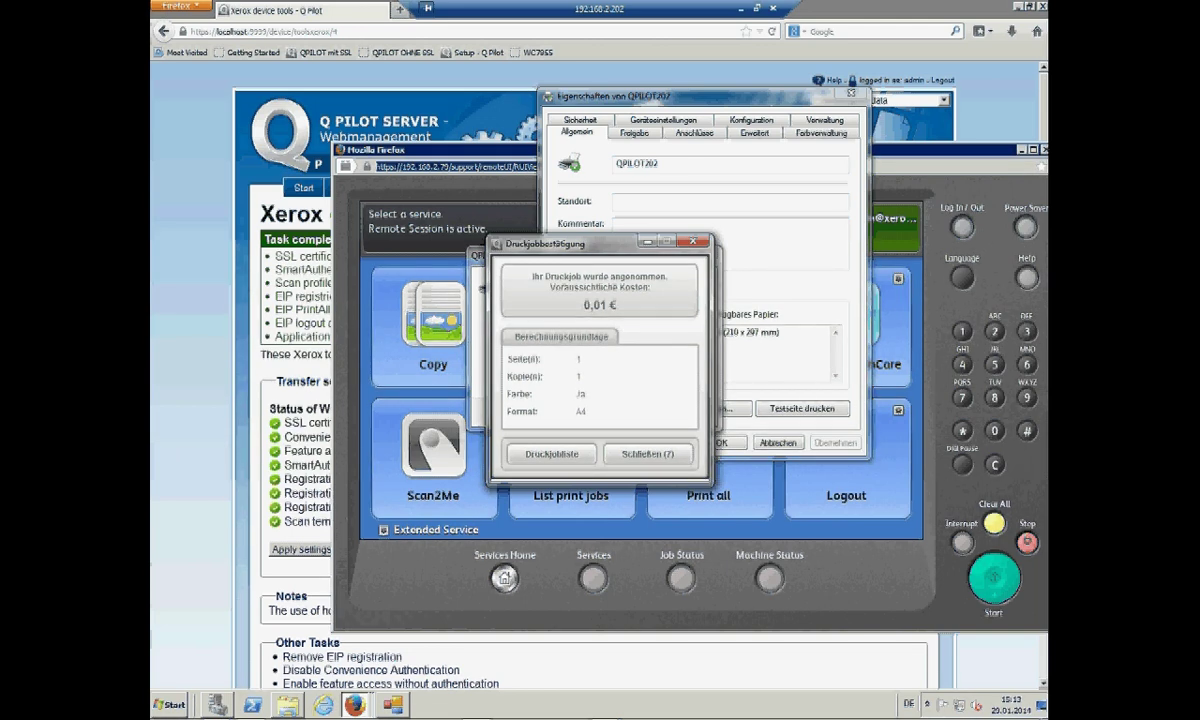
{"action": "left_click", "coordinate": [645, 453]}
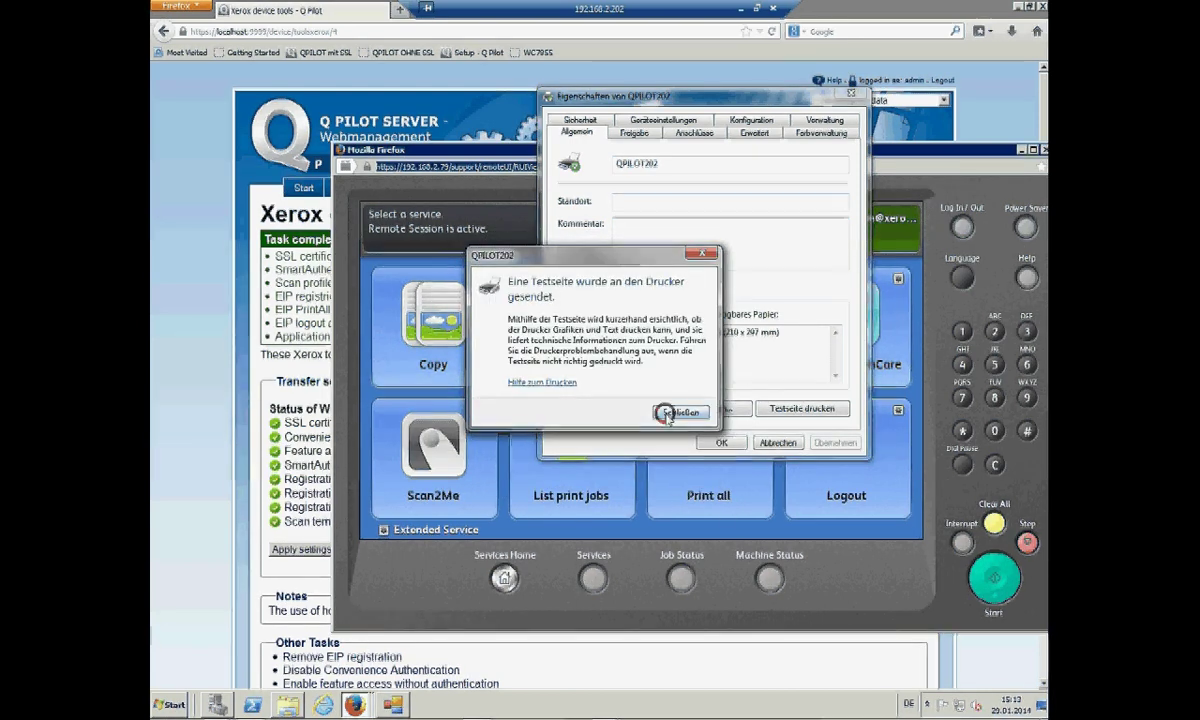
{"action": "left_click", "coordinate": [677, 412]}
{"action": "key", "text": "Return"}
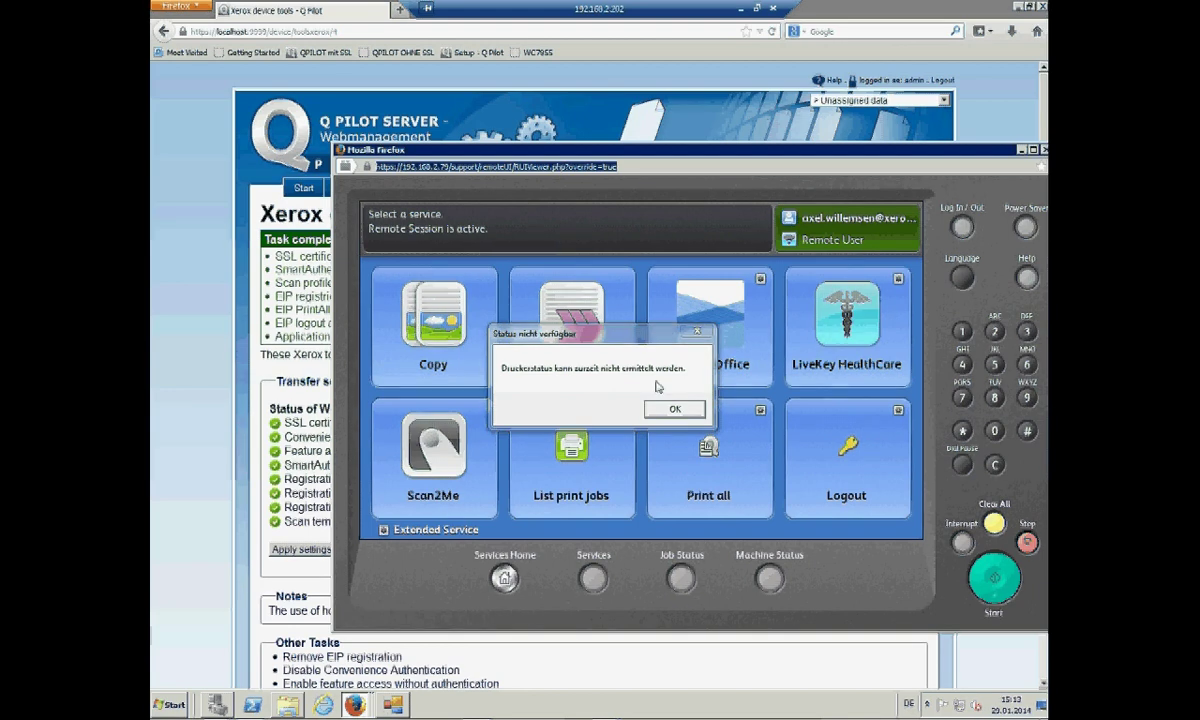
{"action": "left_click", "coordinate": [676, 408]}
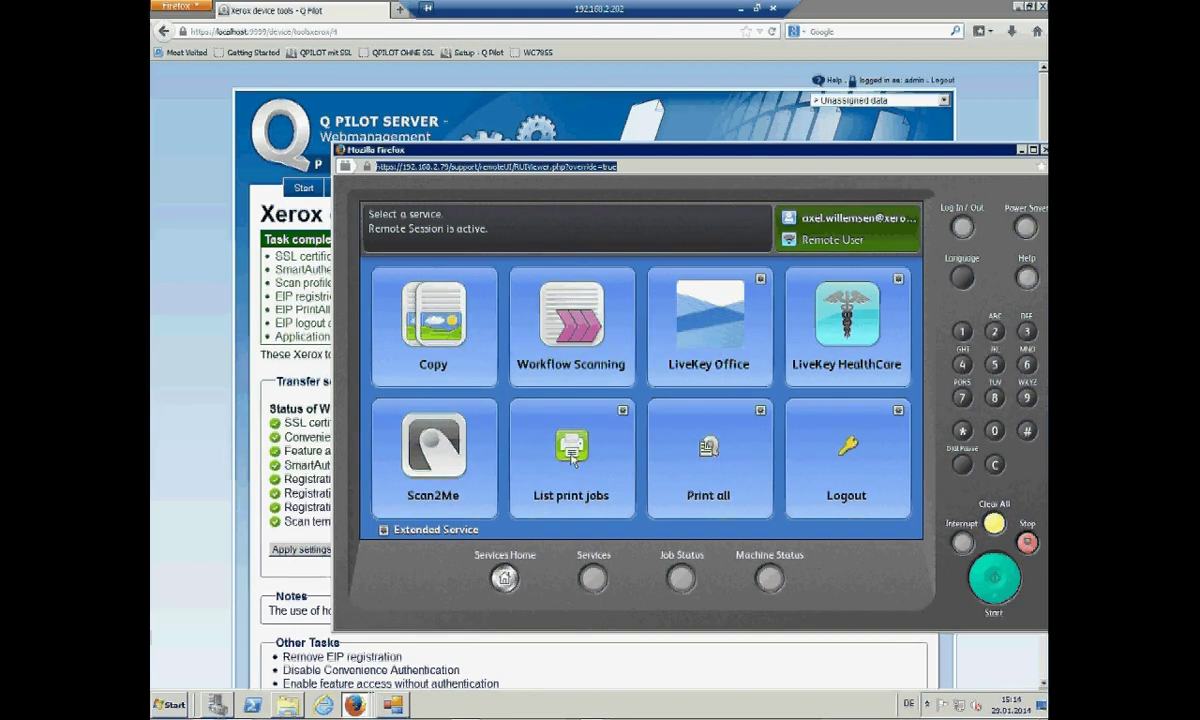
- Open Q Pilot's Database > Print jobs list, which shows the unprinted Testseite job
{"action": "left_click", "coordinate": [522, 122]}
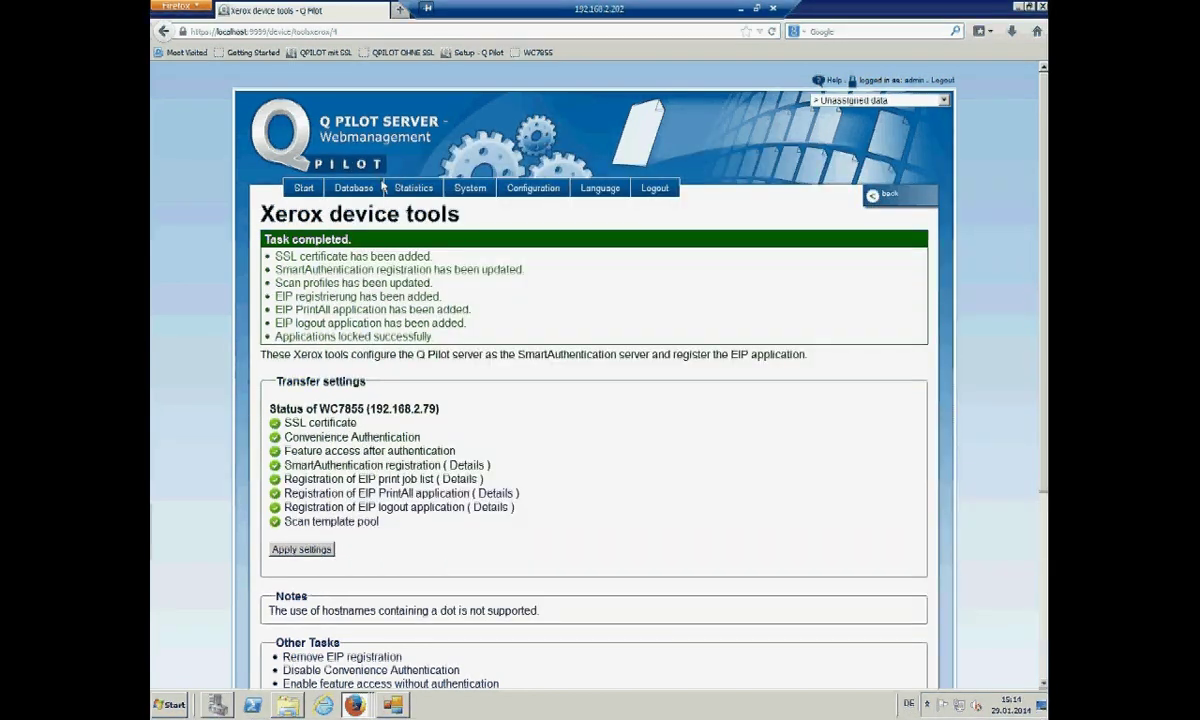
{"action": "mouse_move", "coordinate": [342, 196]}
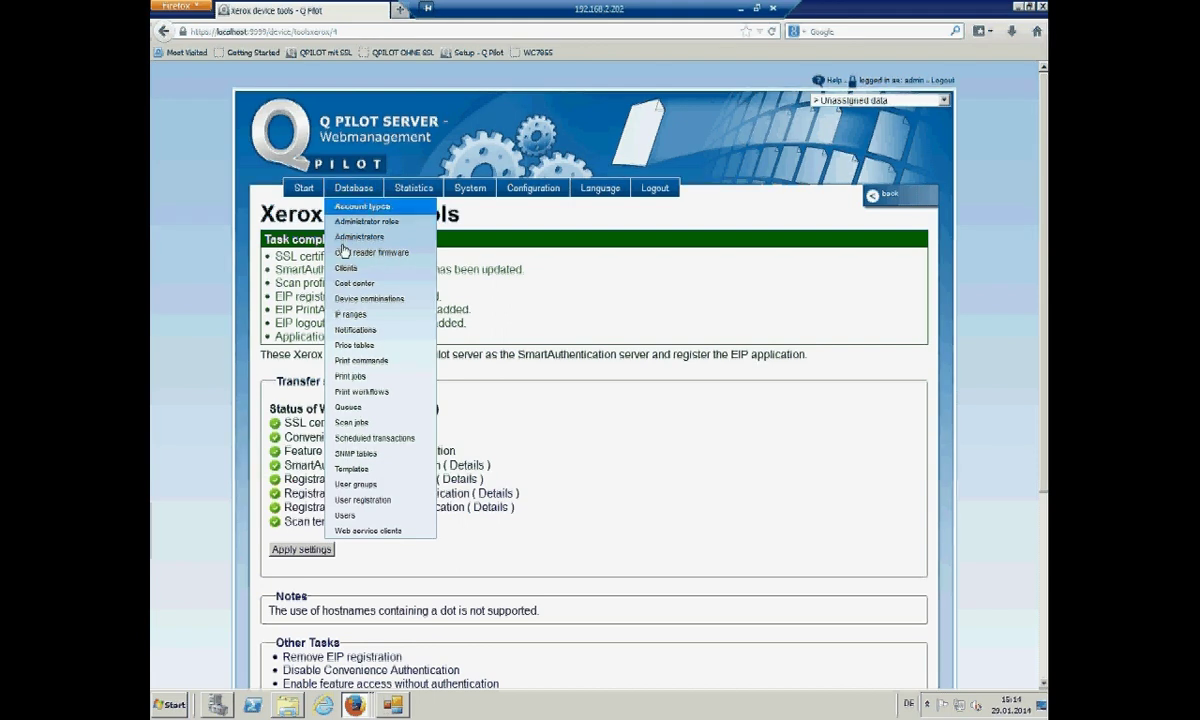
{"action": "left_click", "coordinate": [352, 377]}
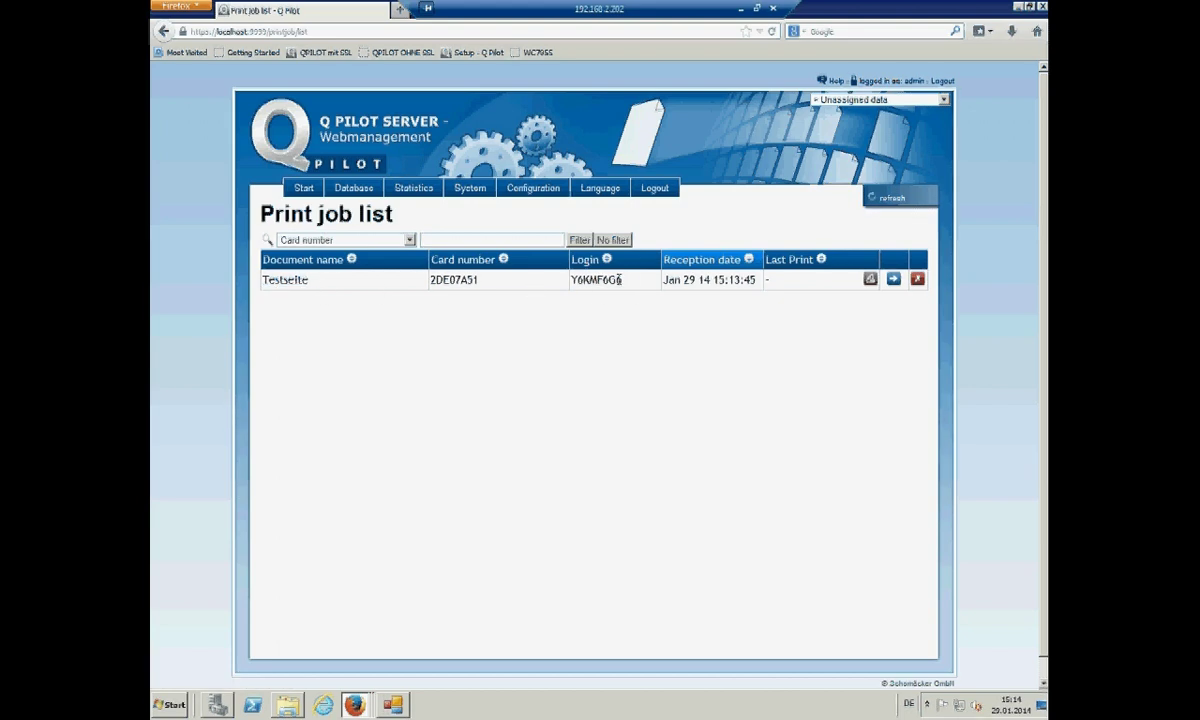
{"action": "left_click", "coordinate": [354, 704]}
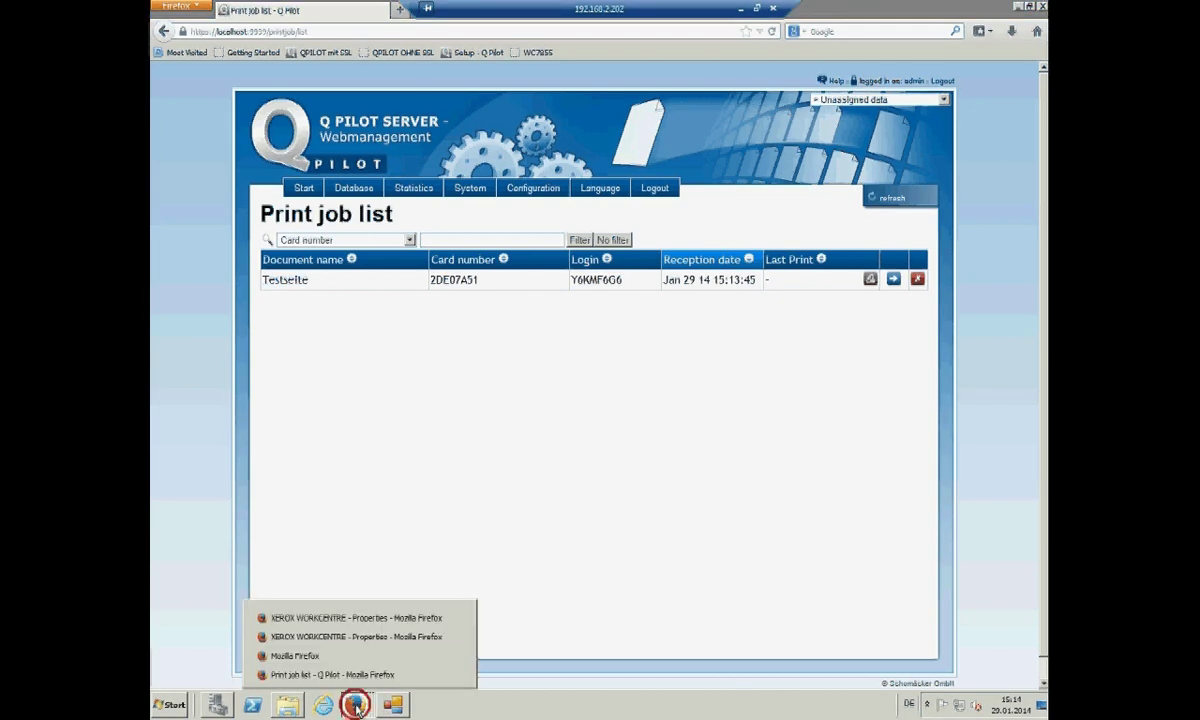
- Print the unprinted Testseite job from the device, check job 001 in Job Status, and return Home
{"action": "left_click", "coordinate": [335, 655]}
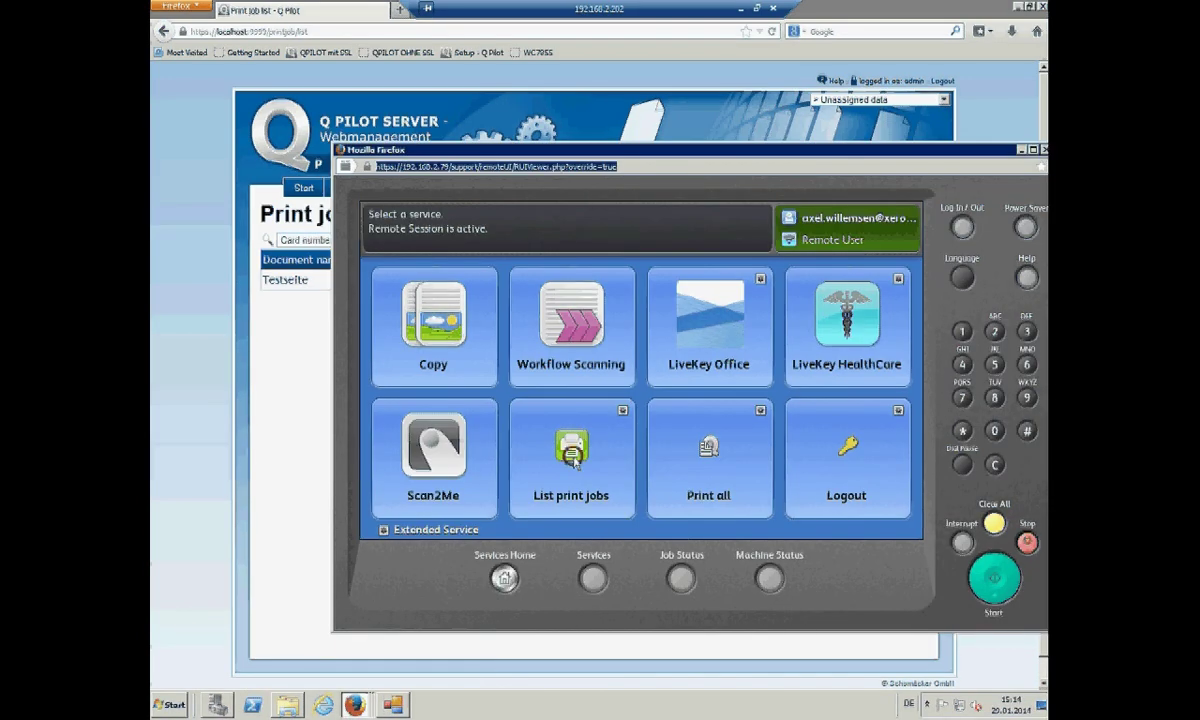
{"action": "left_click", "coordinate": [575, 462]}
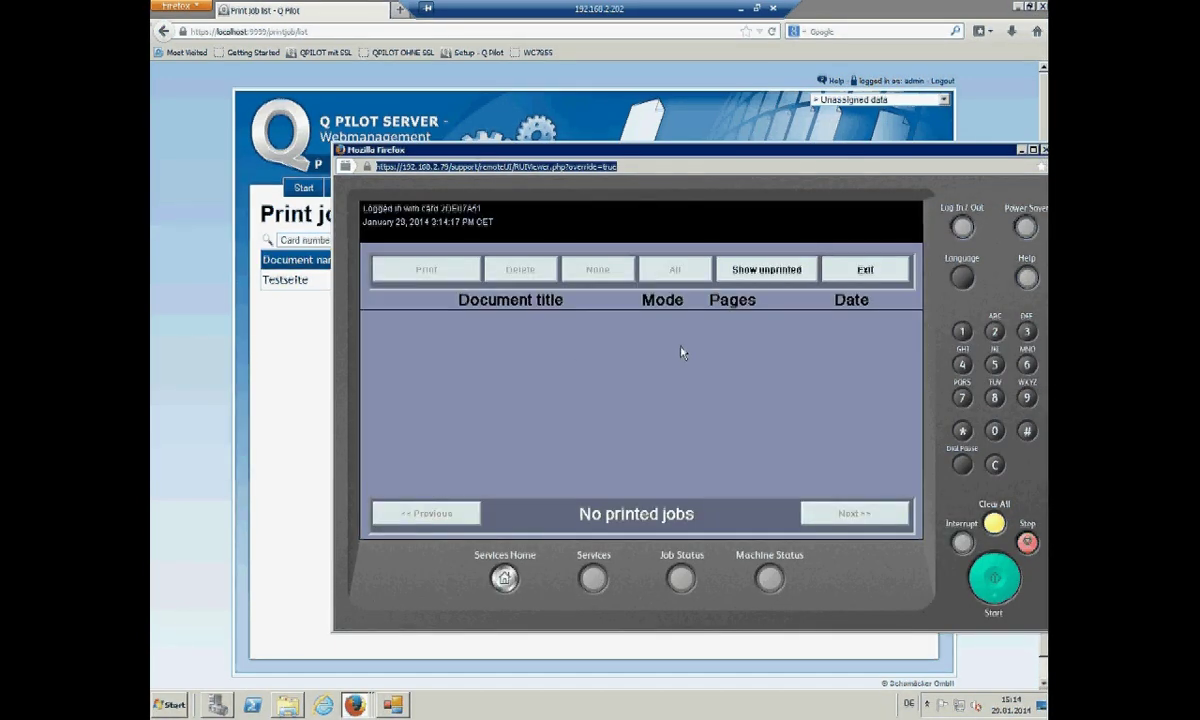
{"action": "left_click", "coordinate": [763, 271]}
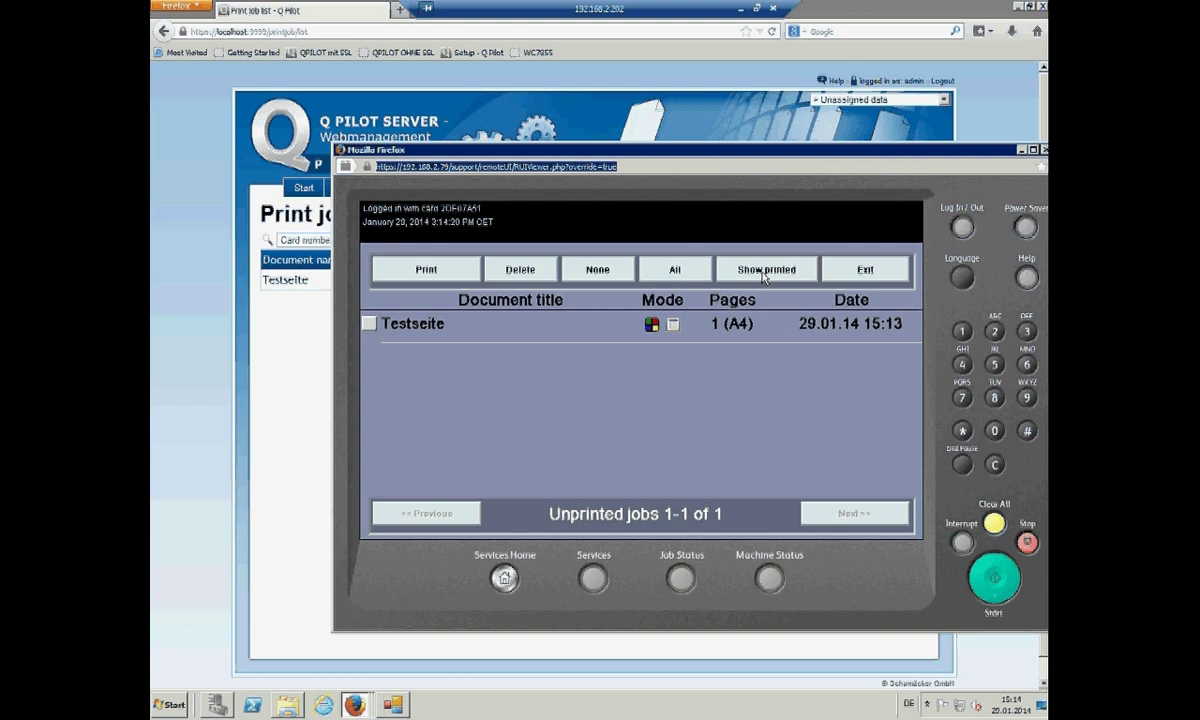
{"action": "left_click", "coordinate": [598, 330]}
{"action": "left_click", "coordinate": [450, 275]}
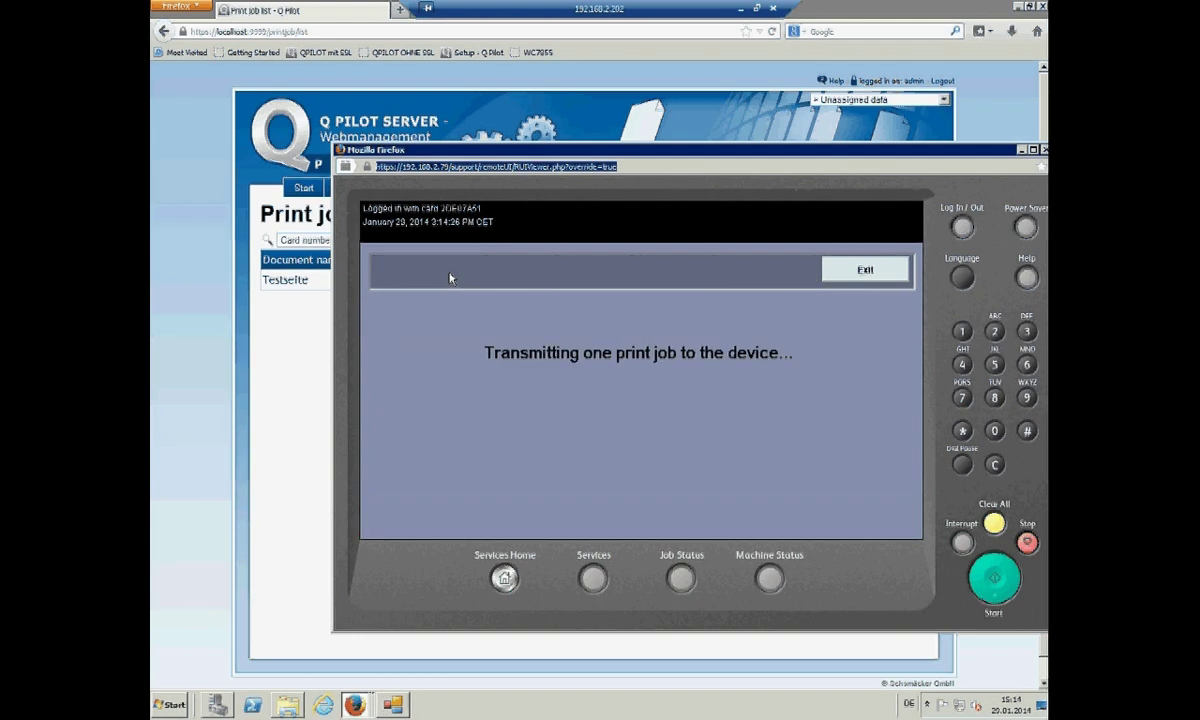
{"action": "left_click", "coordinate": [681, 579]}
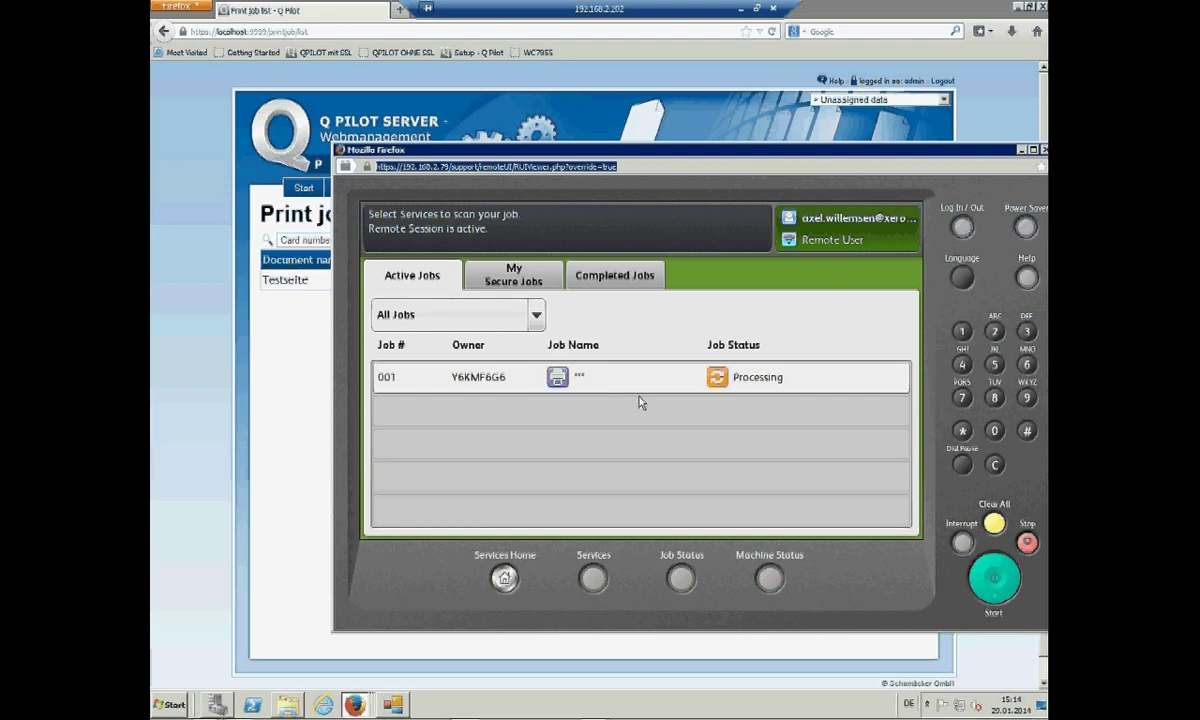
{"action": "left_click", "coordinate": [505, 578]}
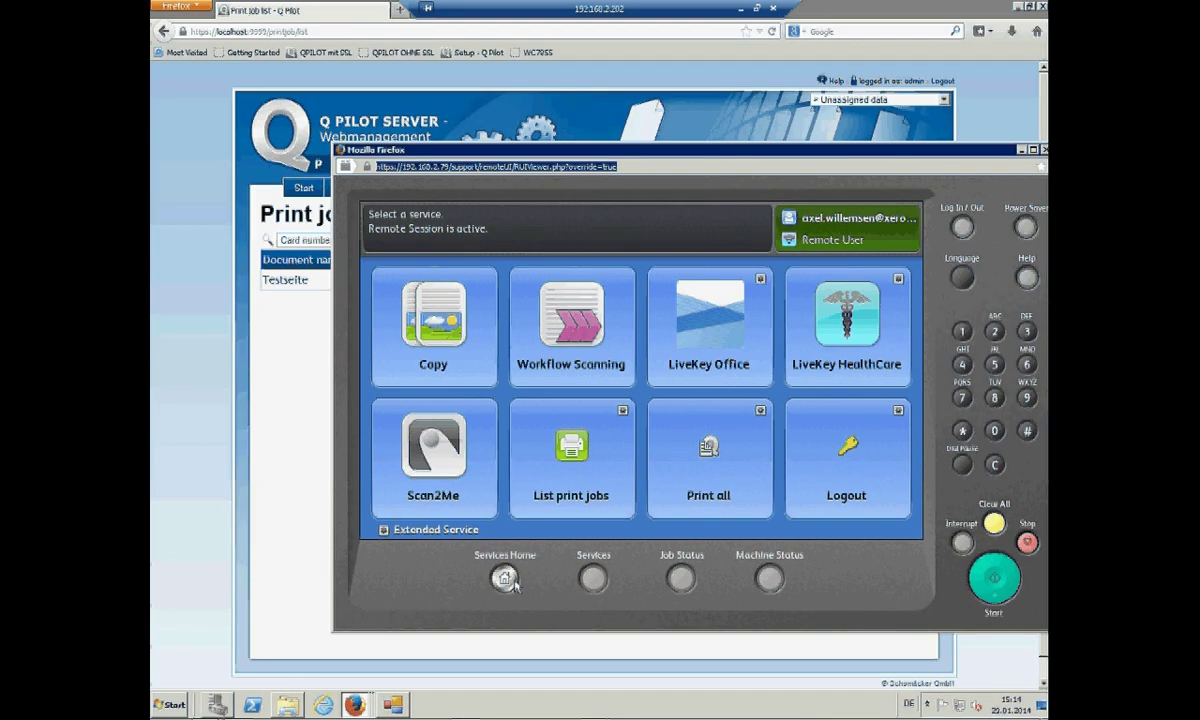
- Browse the Workflow Scanning templates, run a one-original Scan2Me scan, then log out to Guest
{"action": "left_click", "coordinate": [570, 350]}
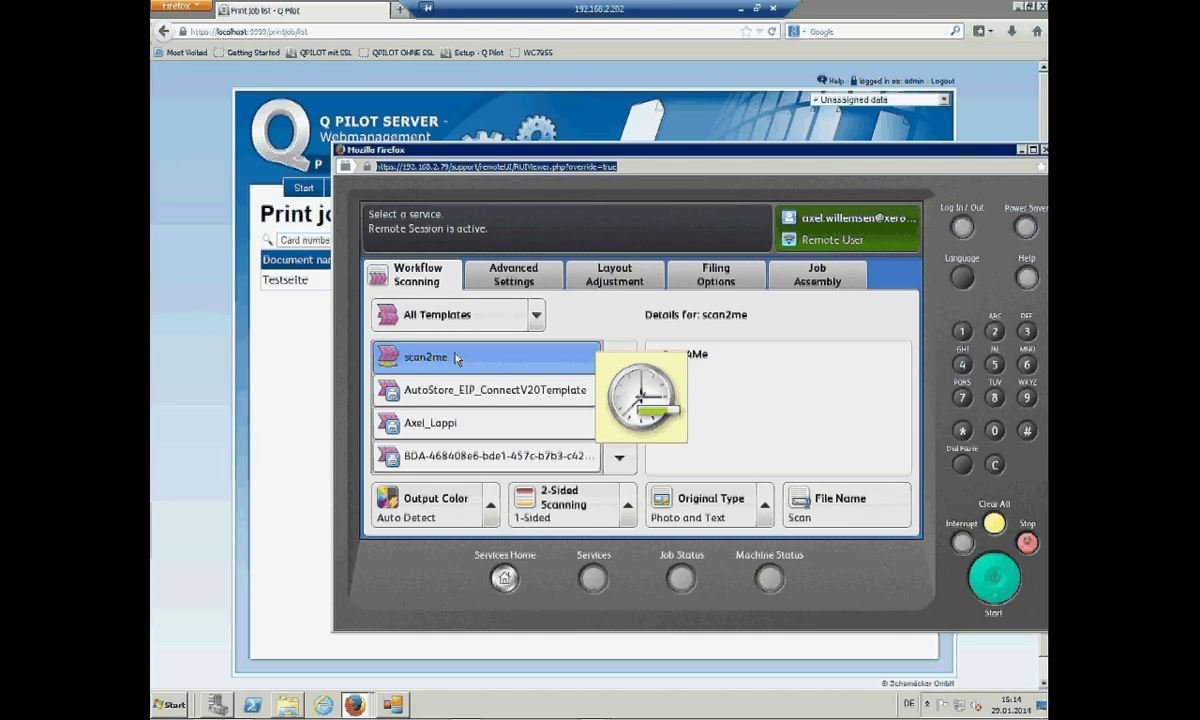
{"action": "left_click", "coordinate": [621, 458]}
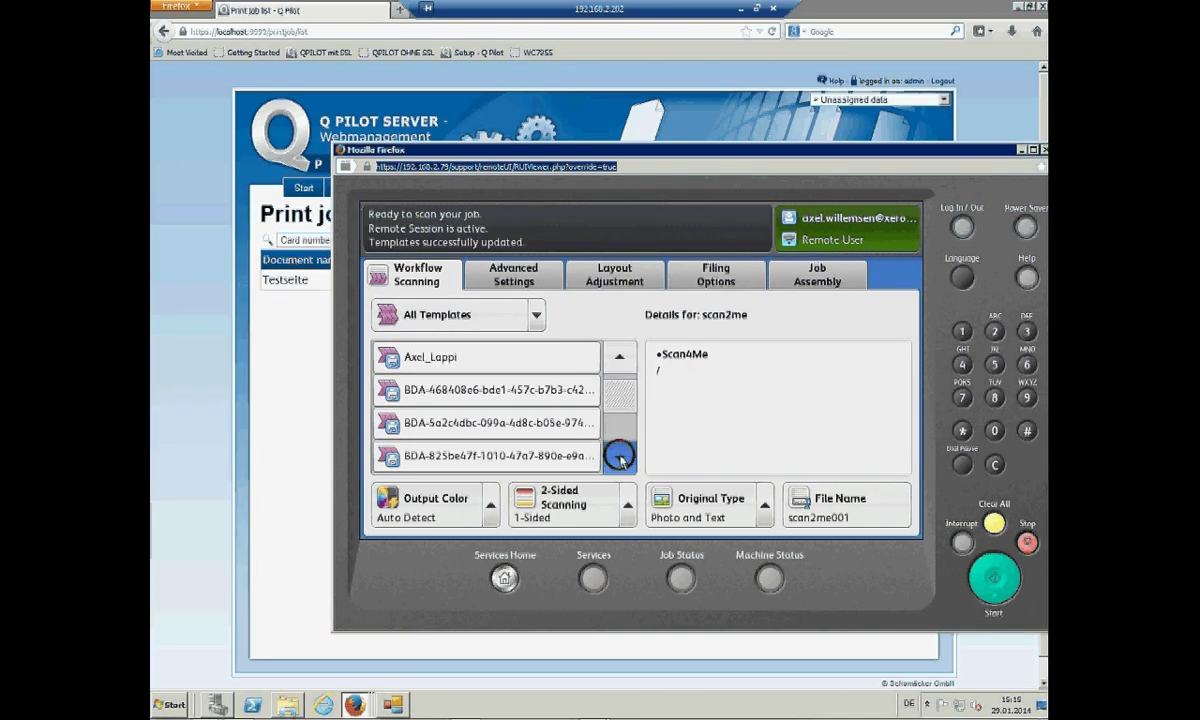
{"action": "left_click", "coordinate": [621, 362]}
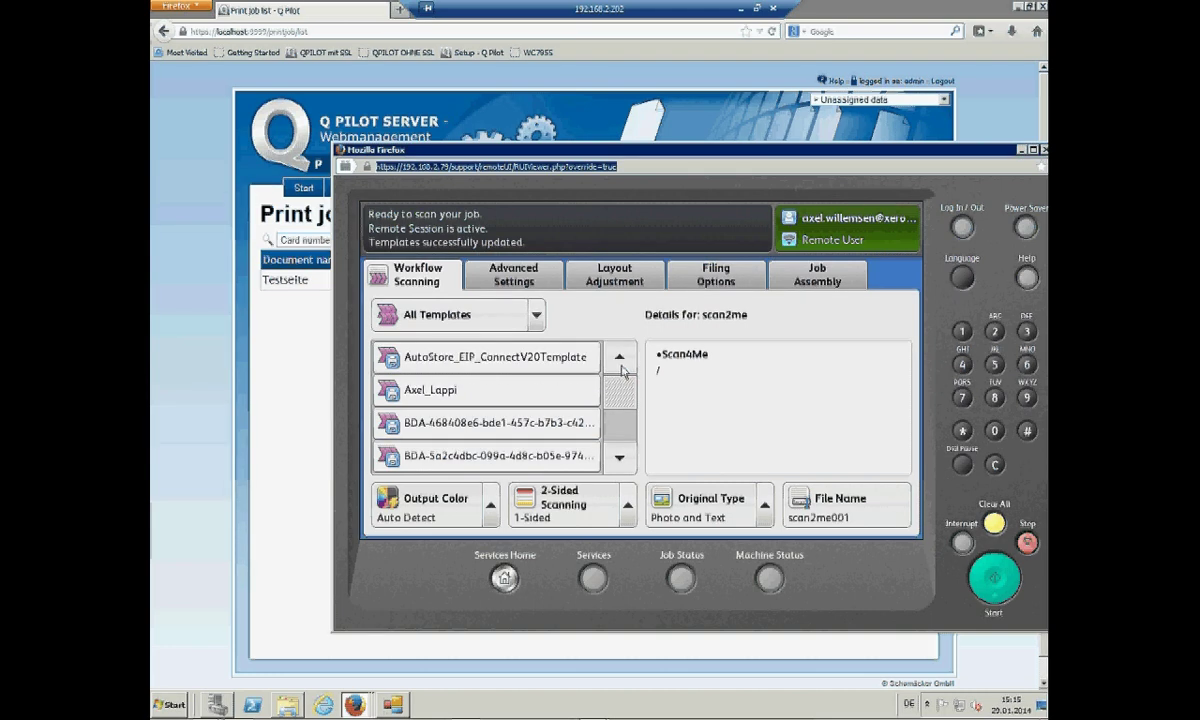
{"action": "left_click", "coordinate": [500, 574]}
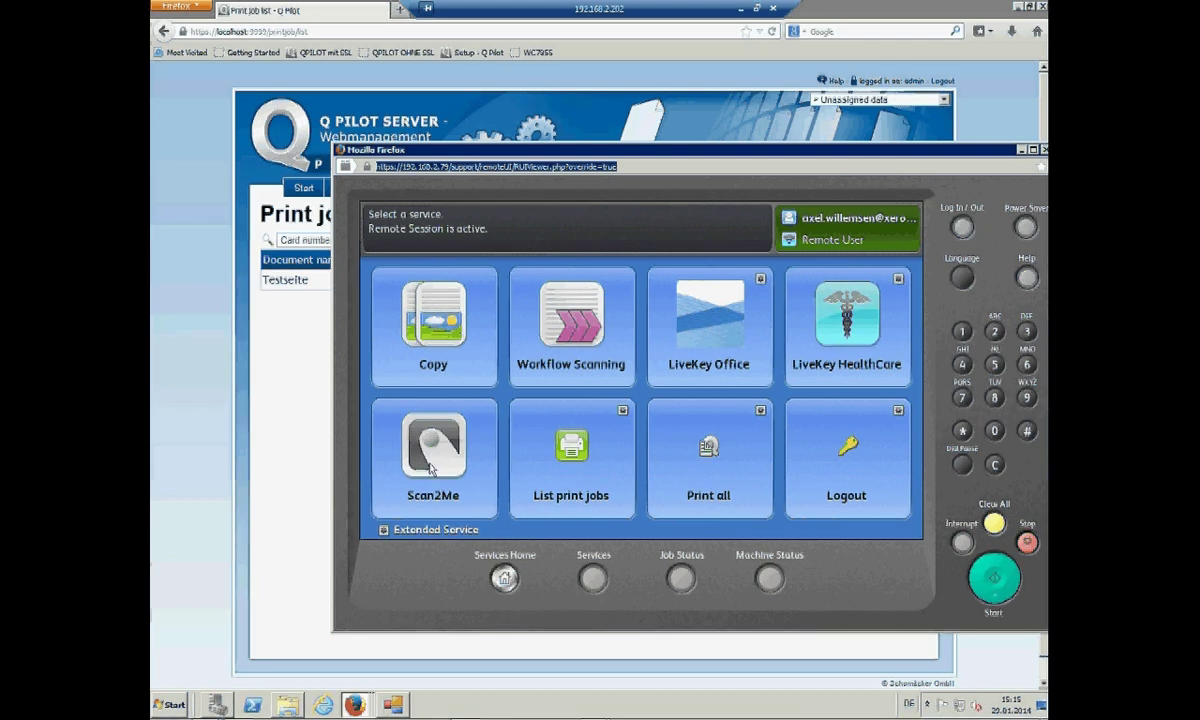
{"action": "left_click", "coordinate": [435, 465]}
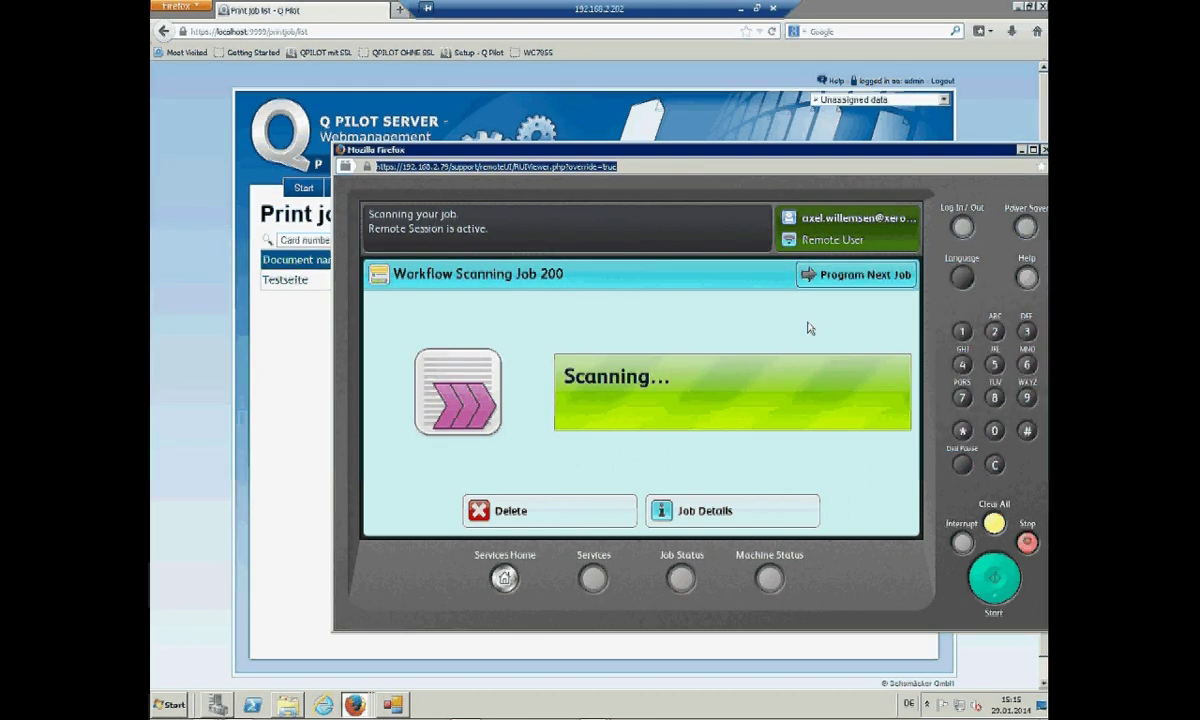
{"action": "left_click", "coordinate": [960, 228]}
{"action": "left_click", "coordinate": [563, 502]}
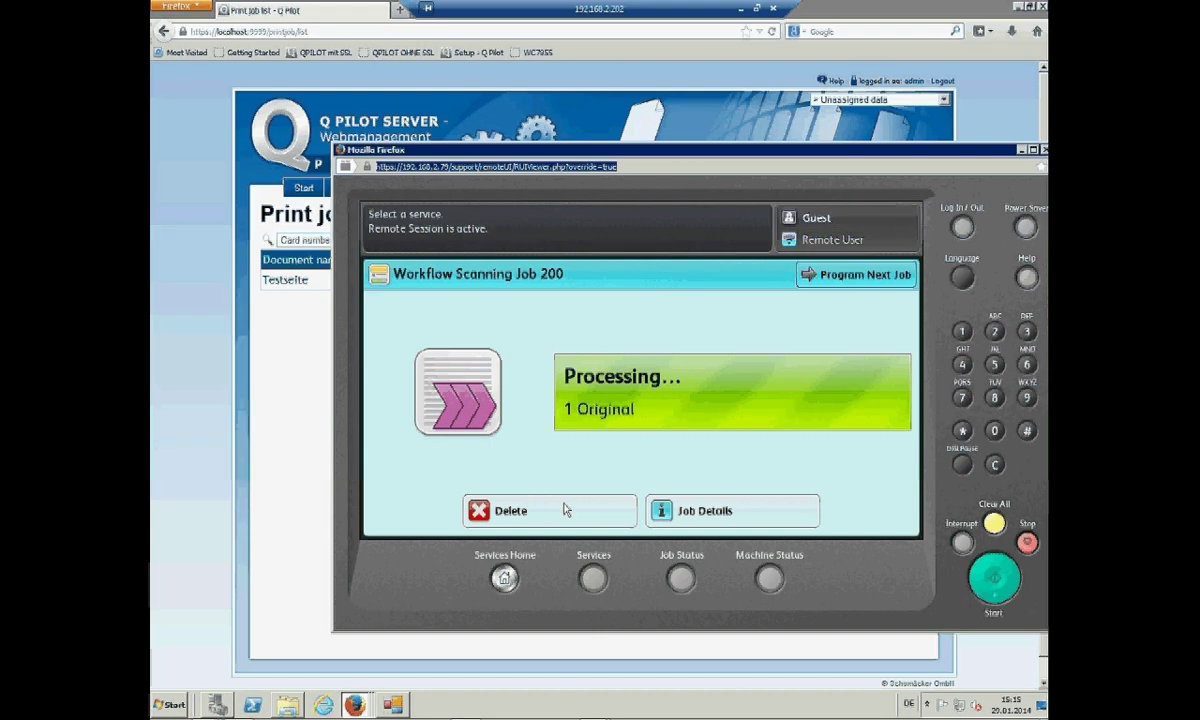
- Open the Scan jobs list and reload it until the billed 1-page 15:15:53 scan appears
{"action": "left_click", "coordinate": [505, 121]}
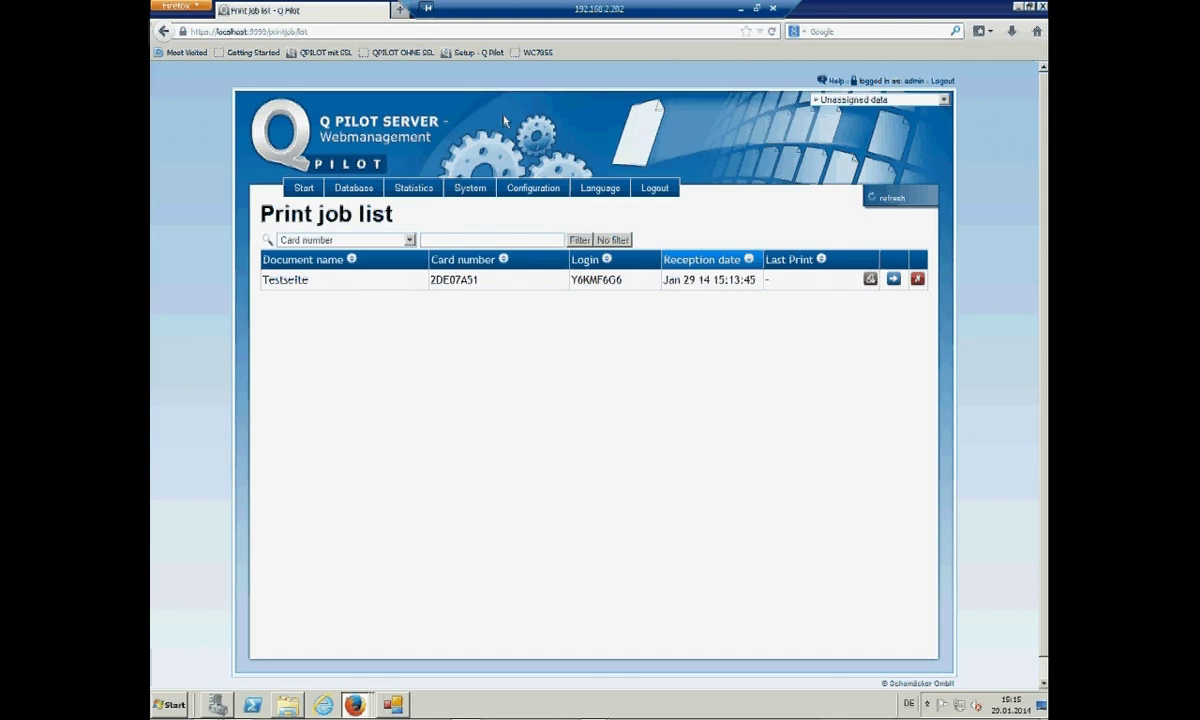
{"action": "mouse_move", "coordinate": [356, 187]}
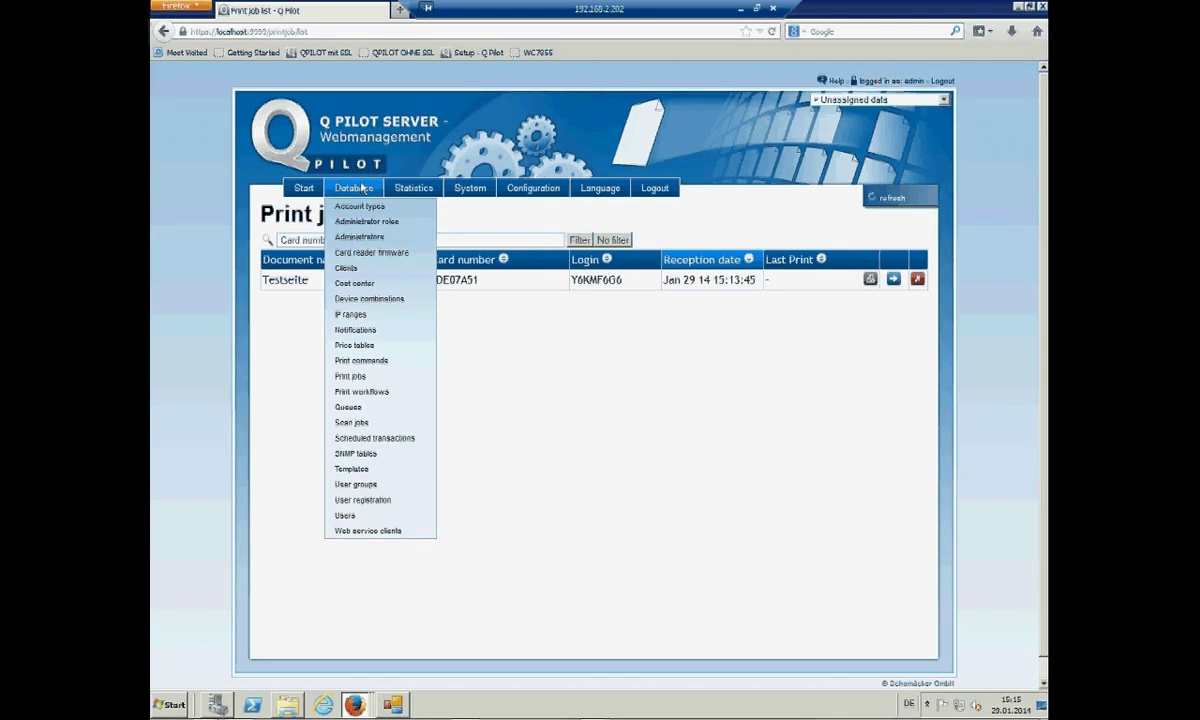
{"action": "left_click", "coordinate": [351, 422]}
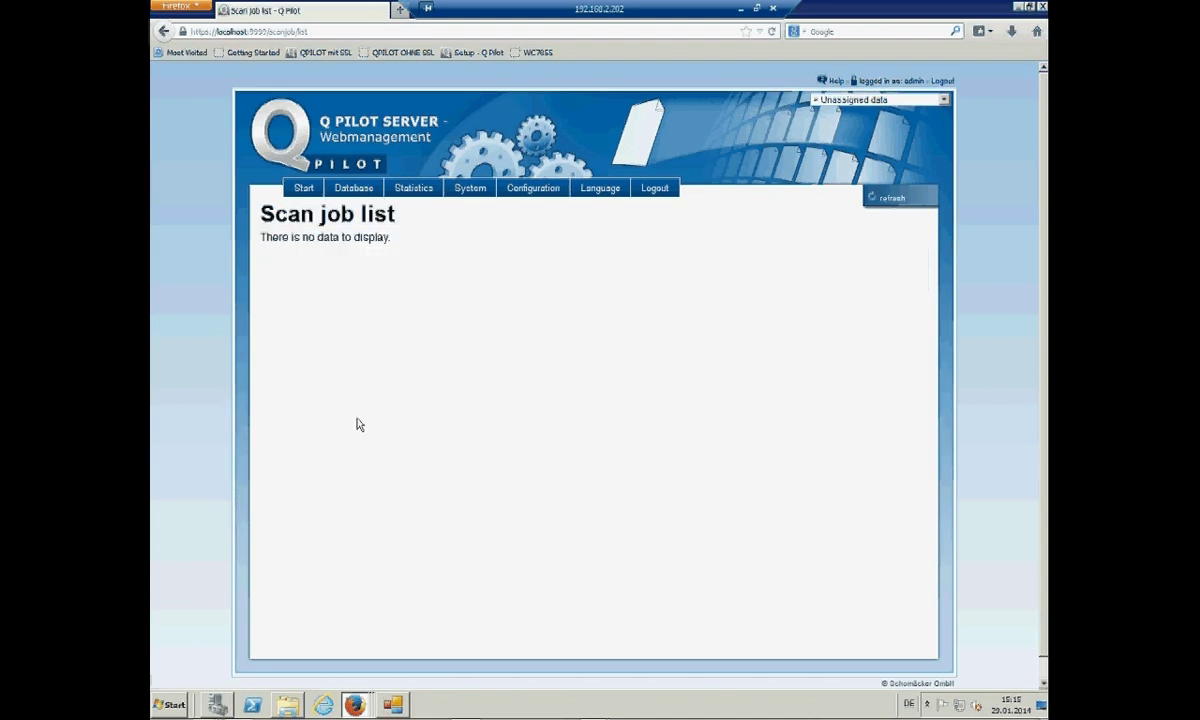
{"action": "mouse_move", "coordinate": [352, 188]}
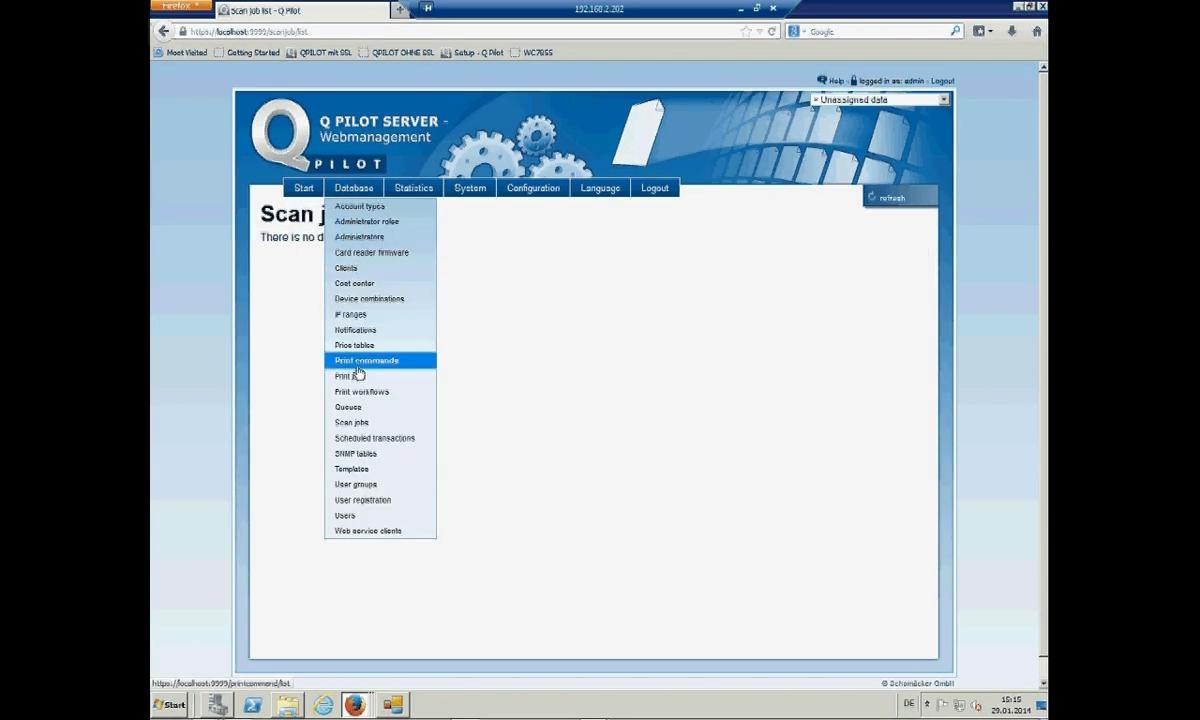
{"action": "left_click", "coordinate": [772, 31]}
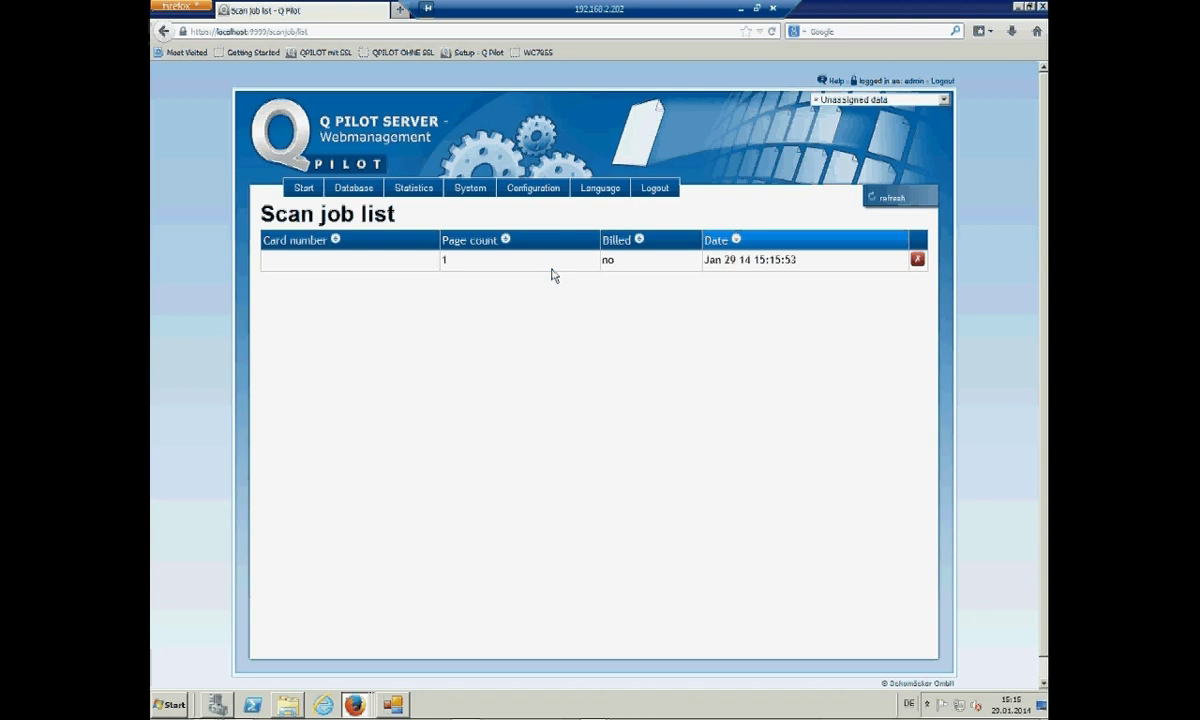
{"action": "left_click", "coordinate": [772, 31]}
{"action": "mouse_move", "coordinate": [362, 193]}
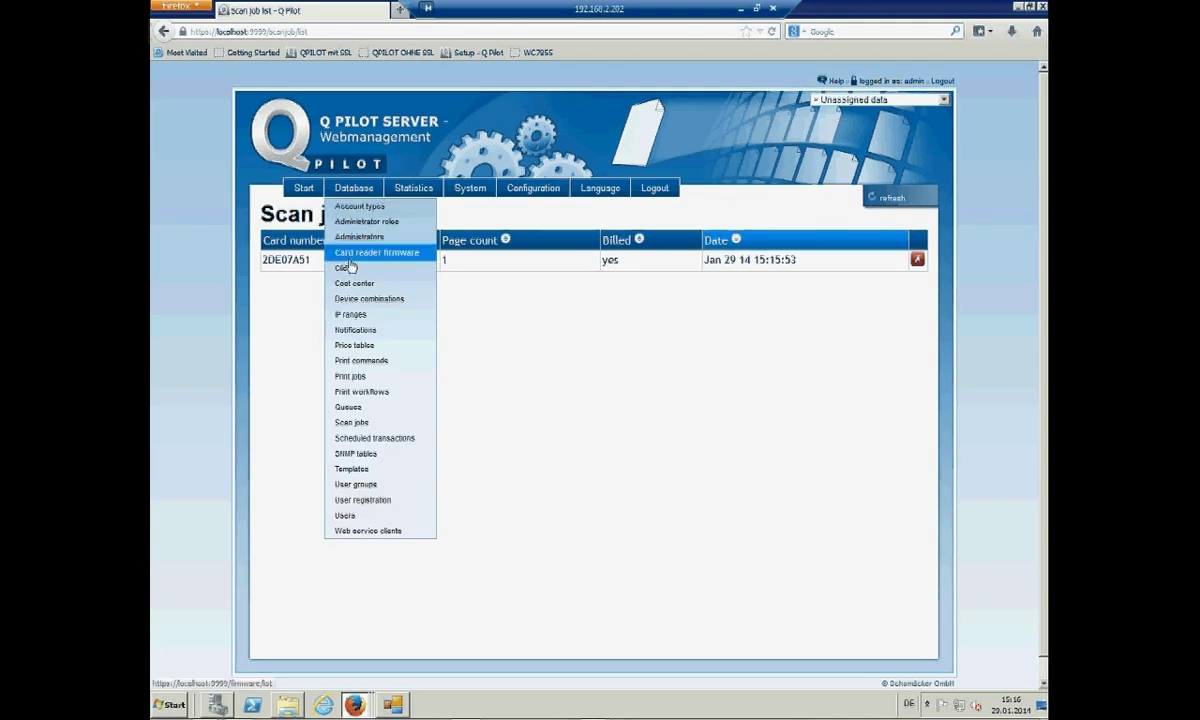
- Open Database > Notifications to find the 'Q Pilot-Scan abgeschlossen' notification with attachment
{"action": "left_click", "coordinate": [358, 332]}
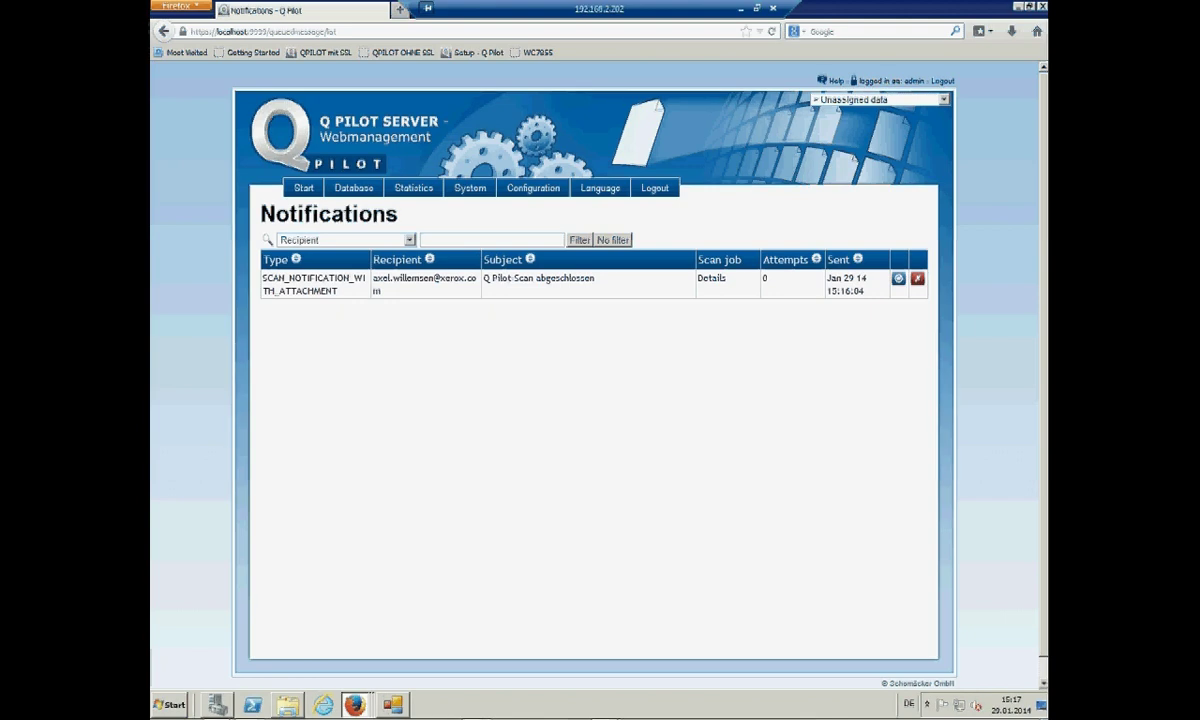
- Open the Q Pilot scan-complete mail in Outlook, maximized with a wider reading pane
{"action": "key", "text": "alt+Tab"}
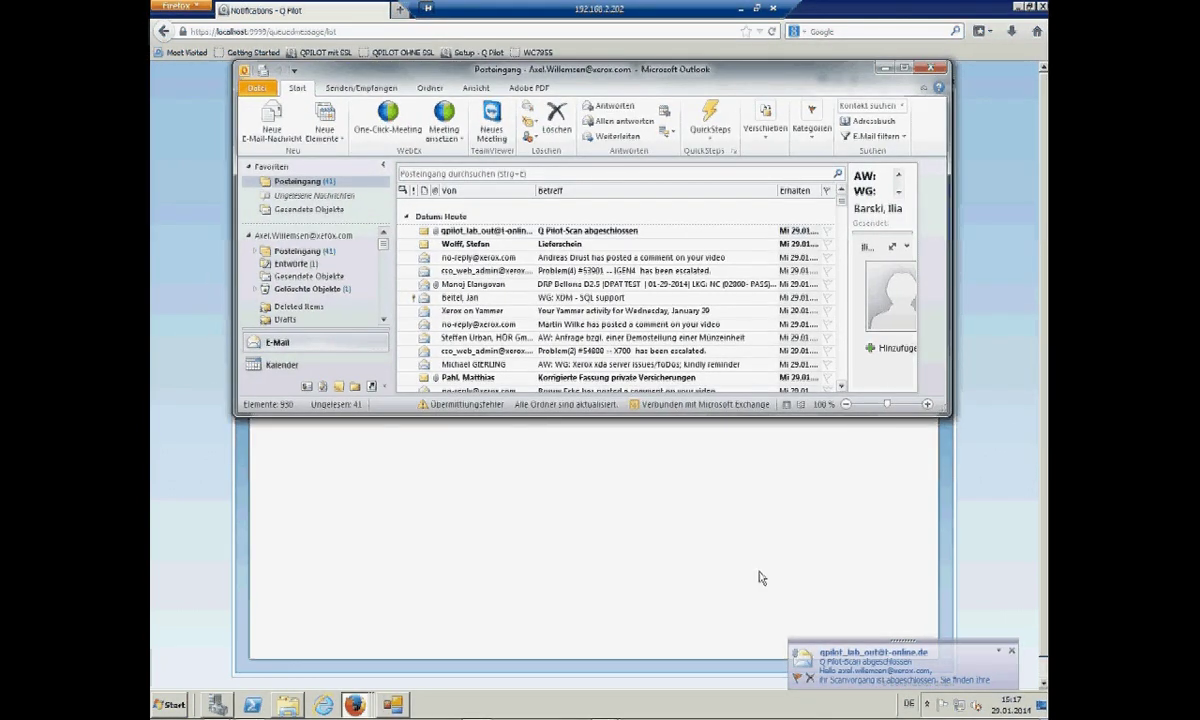
{"action": "left_click", "coordinate": [479, 231]}
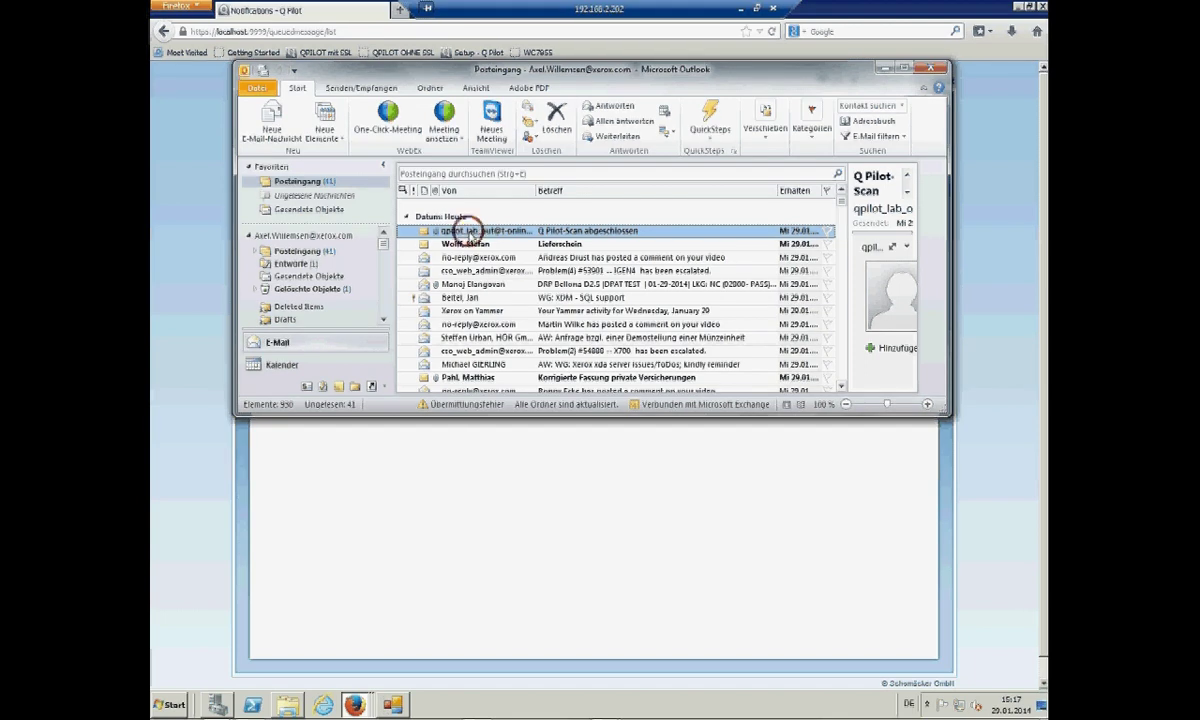
{"action": "left_click", "coordinate": [905, 68]}
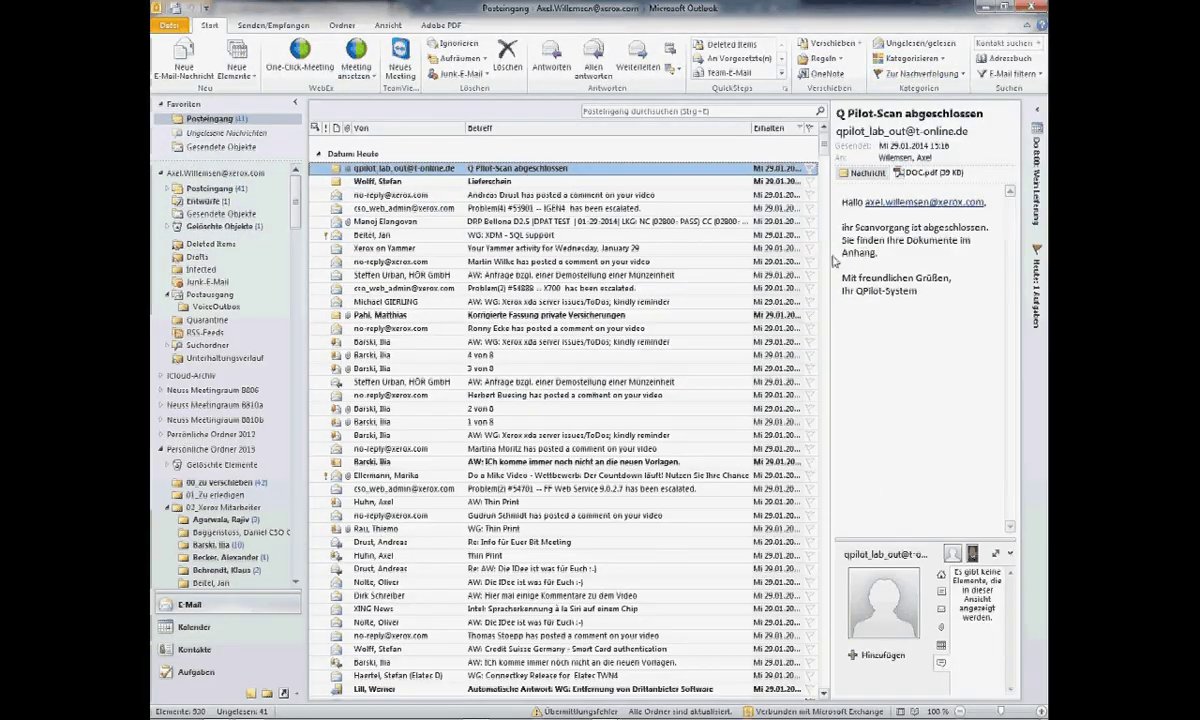
{"action": "left_click_drag", "start_coordinate": [829, 256], "coordinate": [750, 256]}
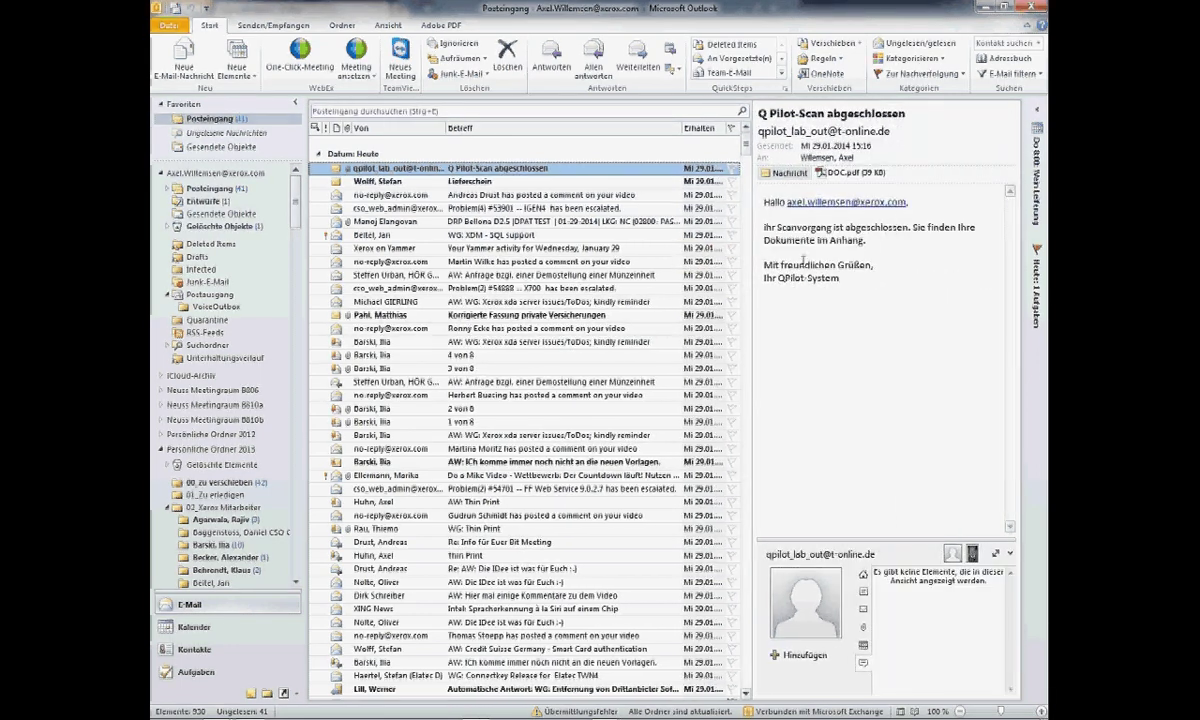
- View the attached DOC.pdf, then send the 'Do a Mike' mail with its PDF to Q Pilot
{"action": "double_click", "coordinate": [843, 173]}
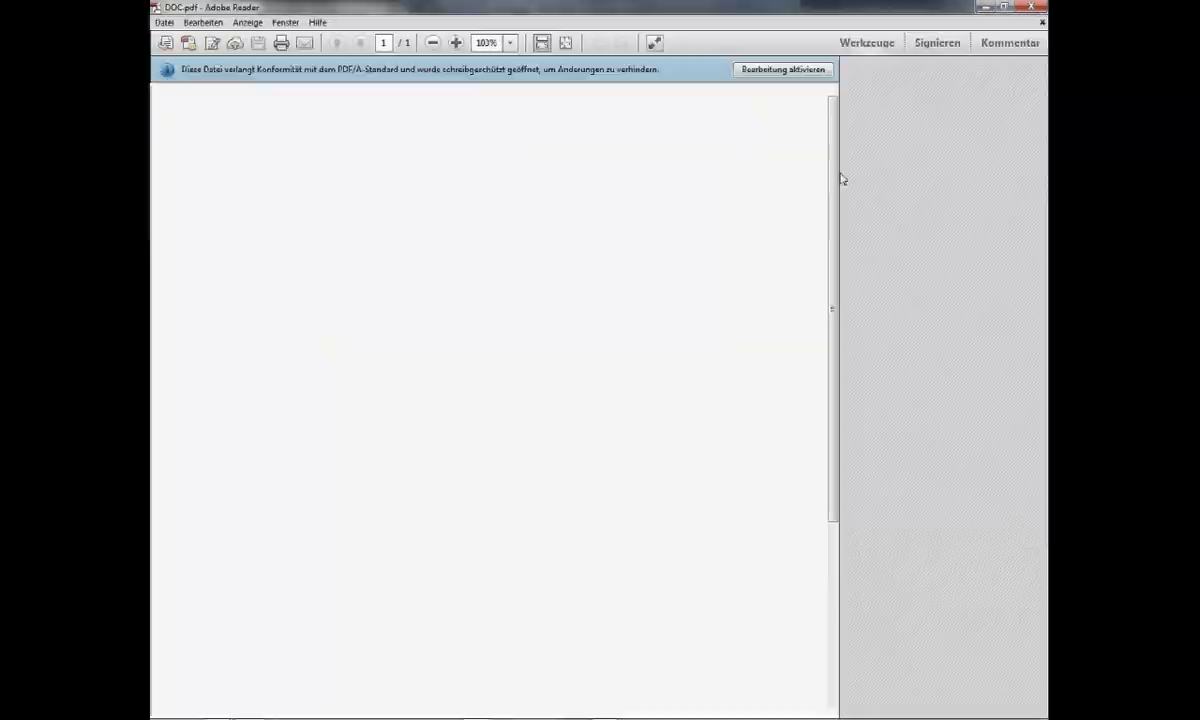
{"action": "key", "text": "alt+F4"}
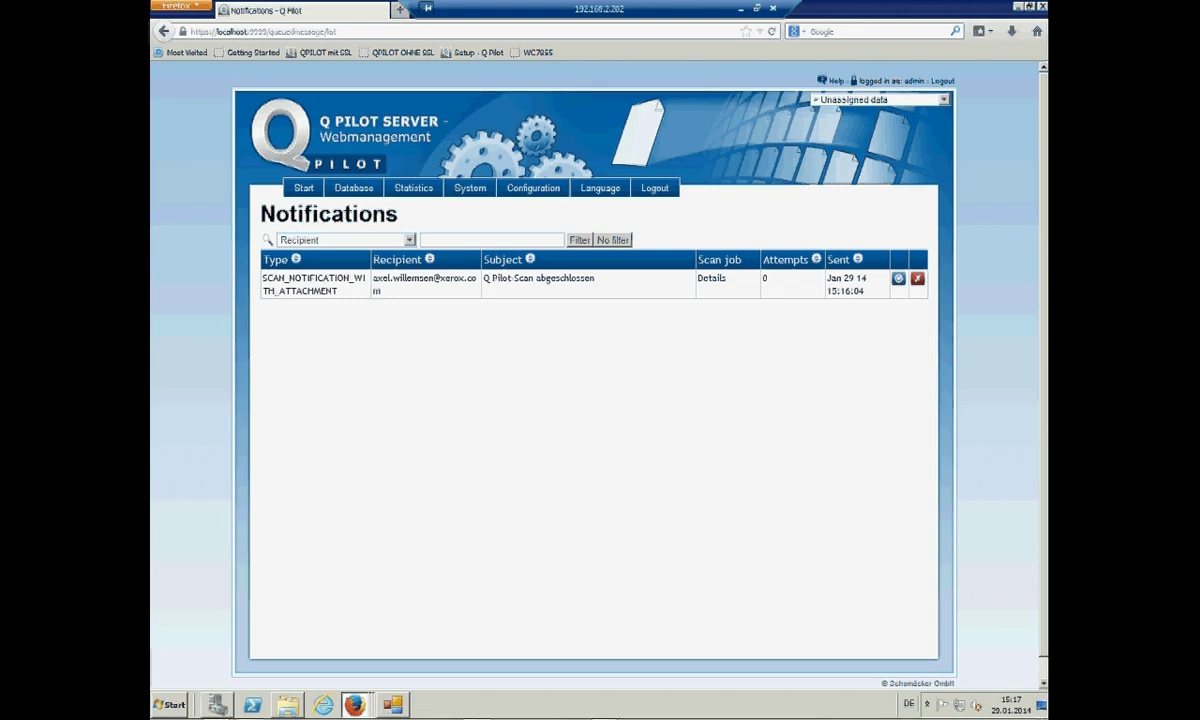
{"action": "left_click_drag", "start_coordinate": [650, 107], "coordinate": [757, 173]}
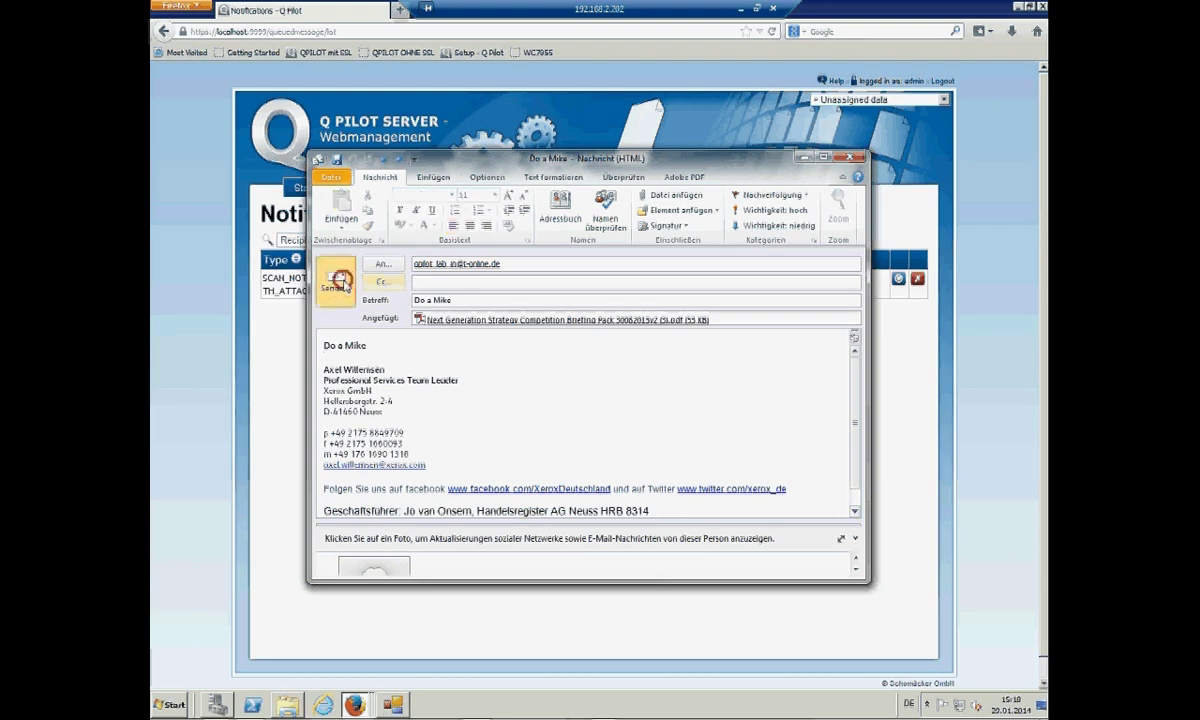
{"action": "left_click", "coordinate": [343, 283]}
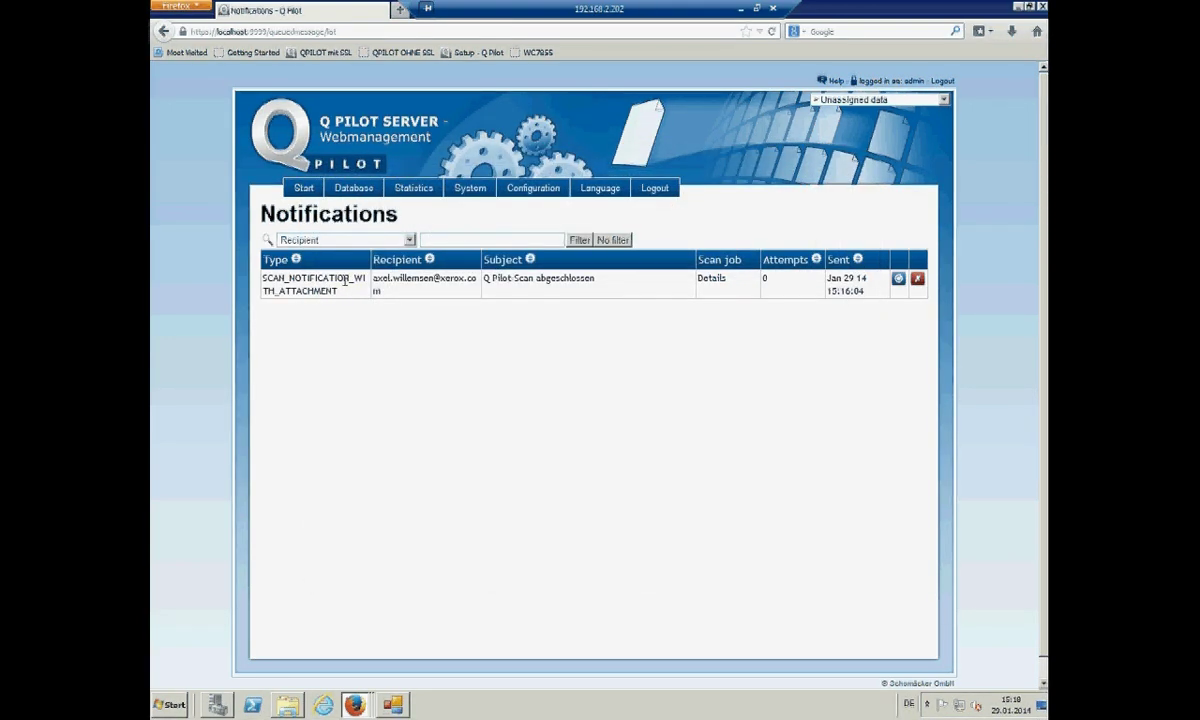
- Reload the Print jobs list and inspect the emailed Next Generation Strategy briefing PDF job
{"action": "left_click", "coordinate": [352, 189]}
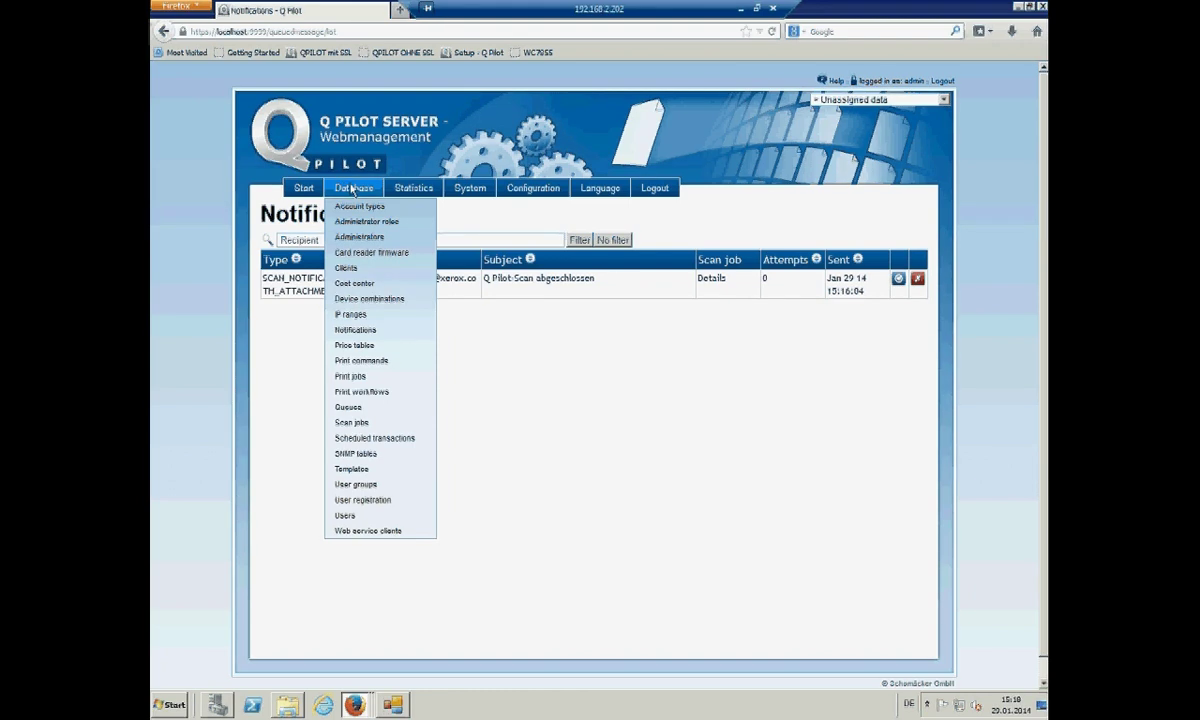
{"action": "left_click", "coordinate": [357, 379]}
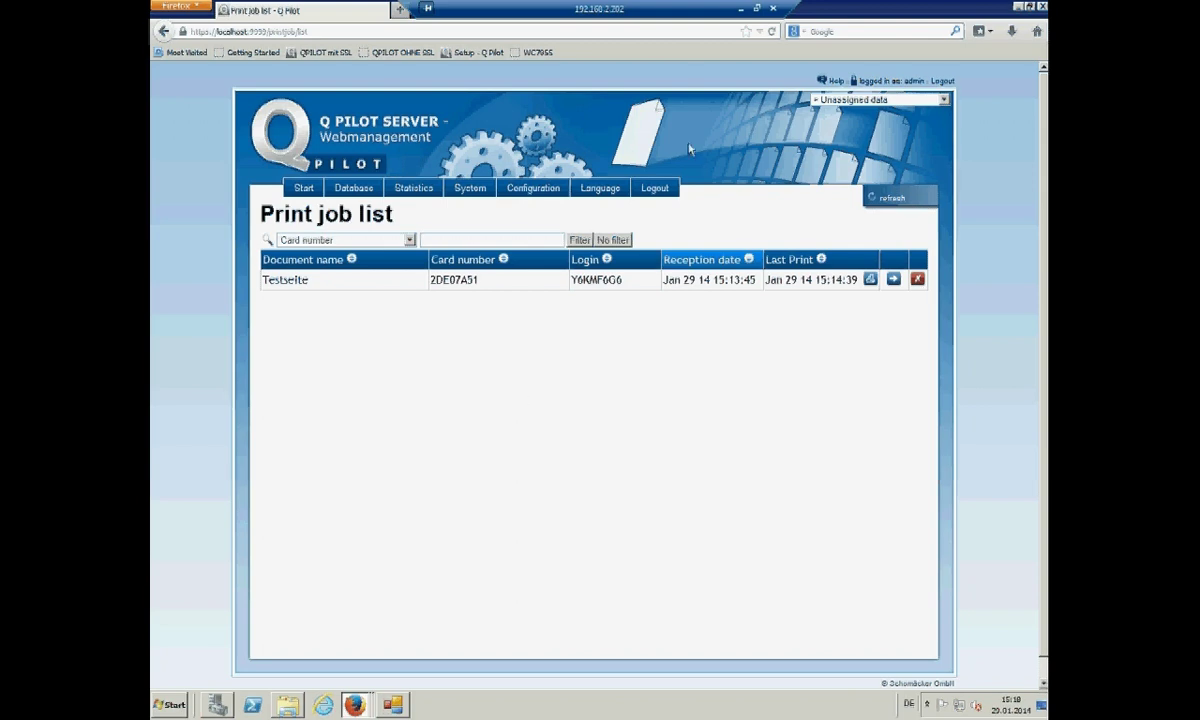
{"action": "left_click", "coordinate": [771, 32]}
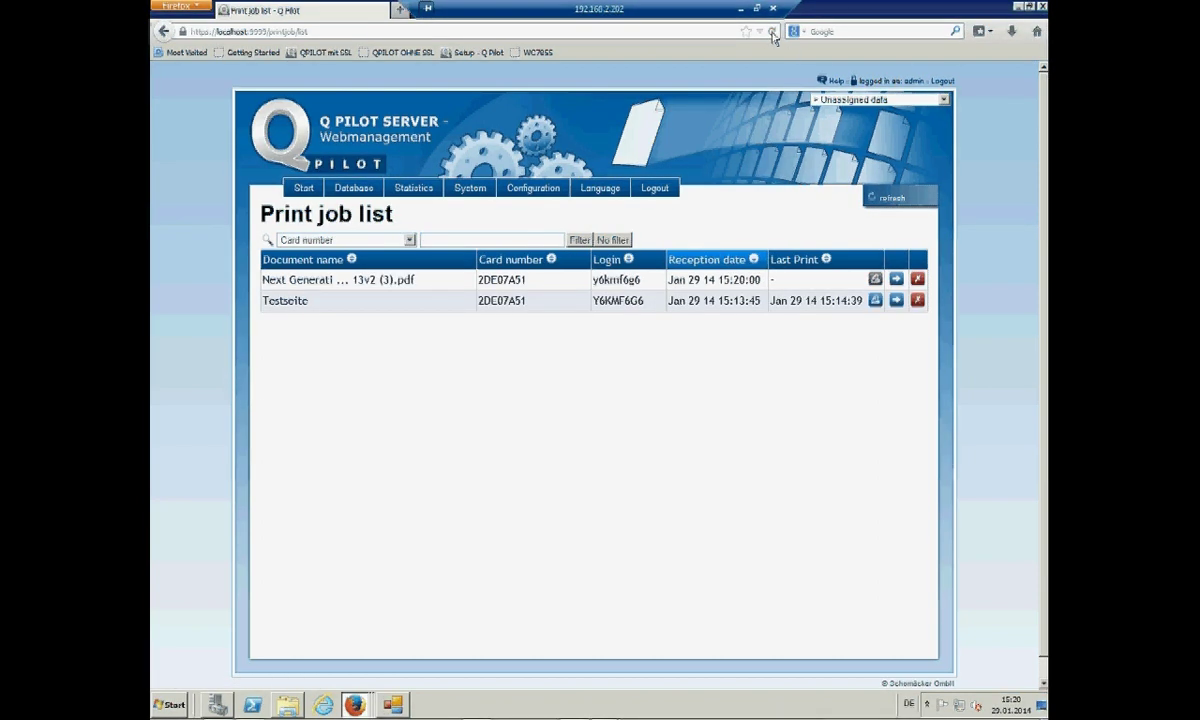
{"action": "left_click", "coordinate": [384, 283]}
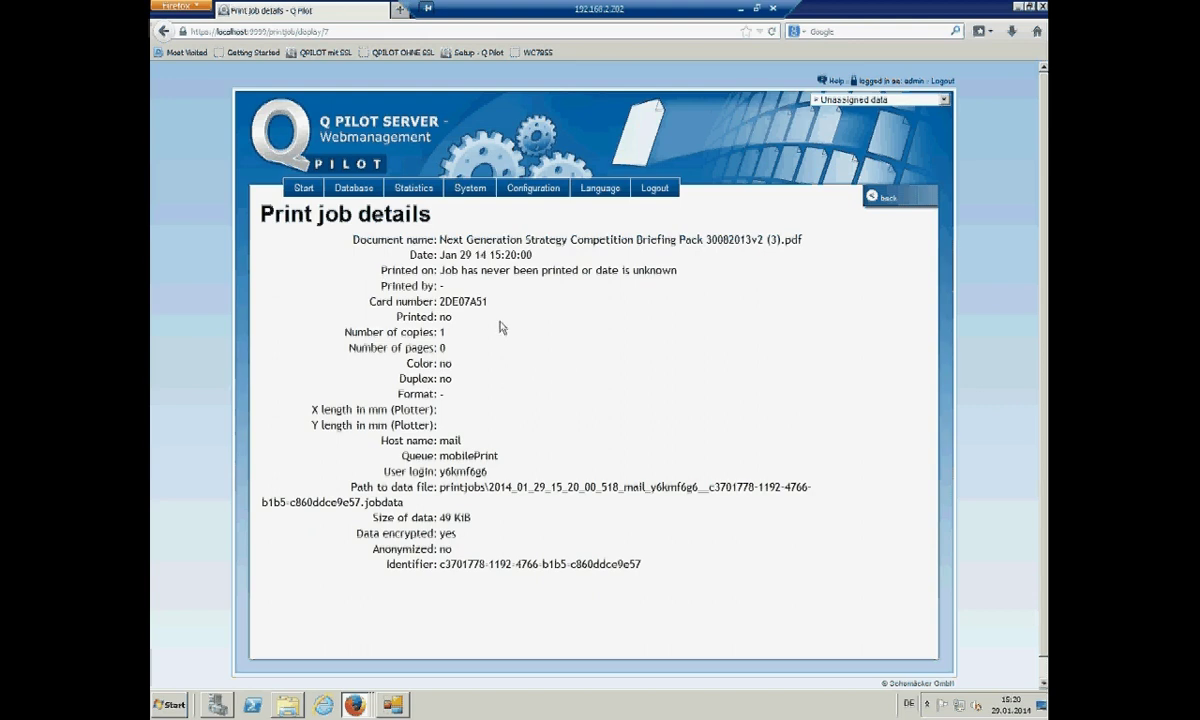
{"action": "left_click", "coordinate": [876, 196]}
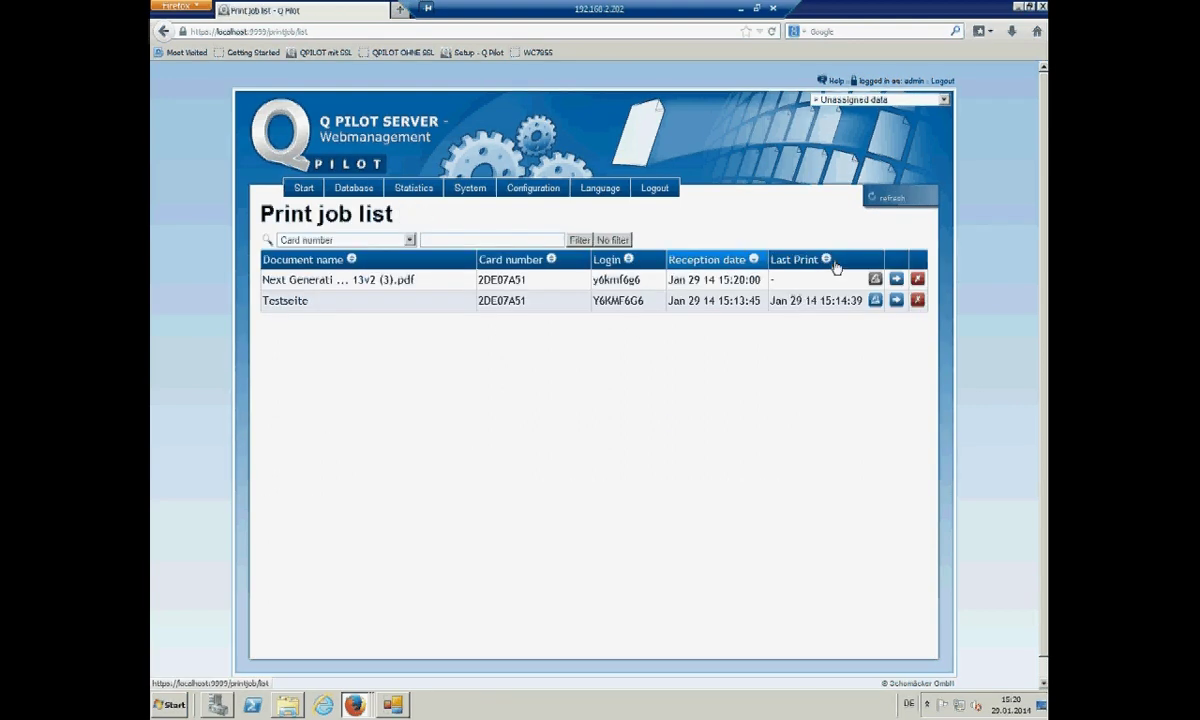
- Generate today's Top 10 Device report: WC7855 with 0 copies, 2 prints, 2 scans
{"action": "left_click", "coordinate": [303, 189]}
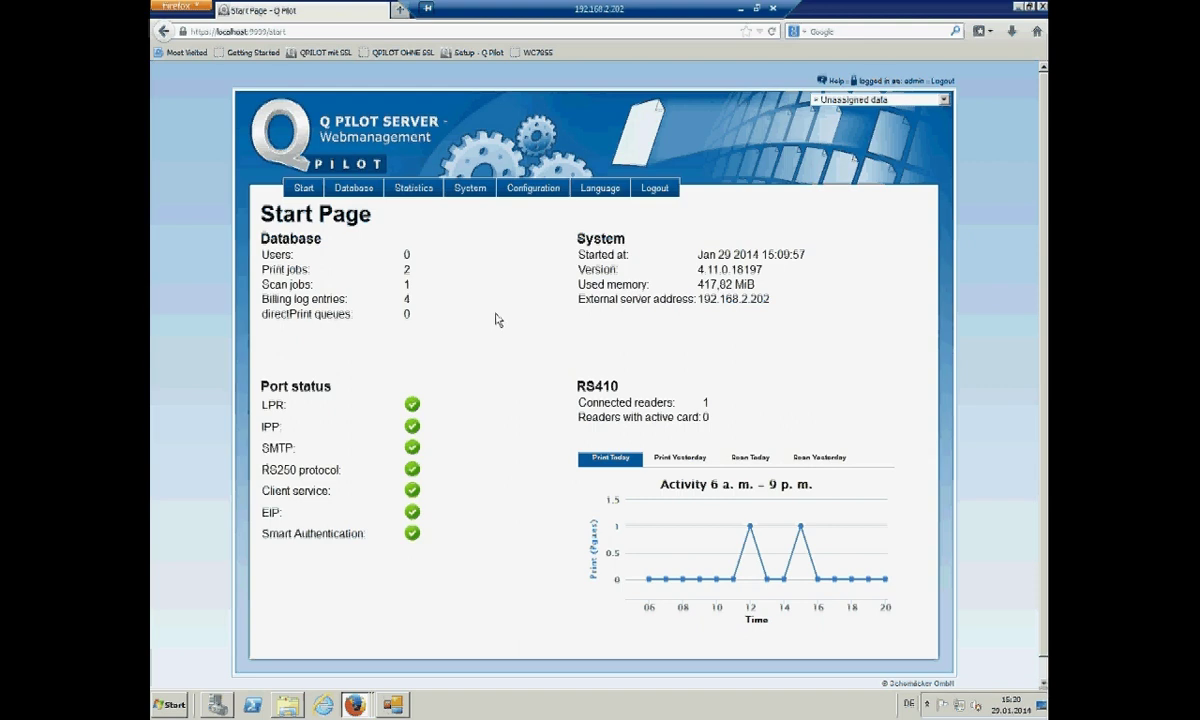
{"action": "mouse_move", "coordinate": [410, 195]}
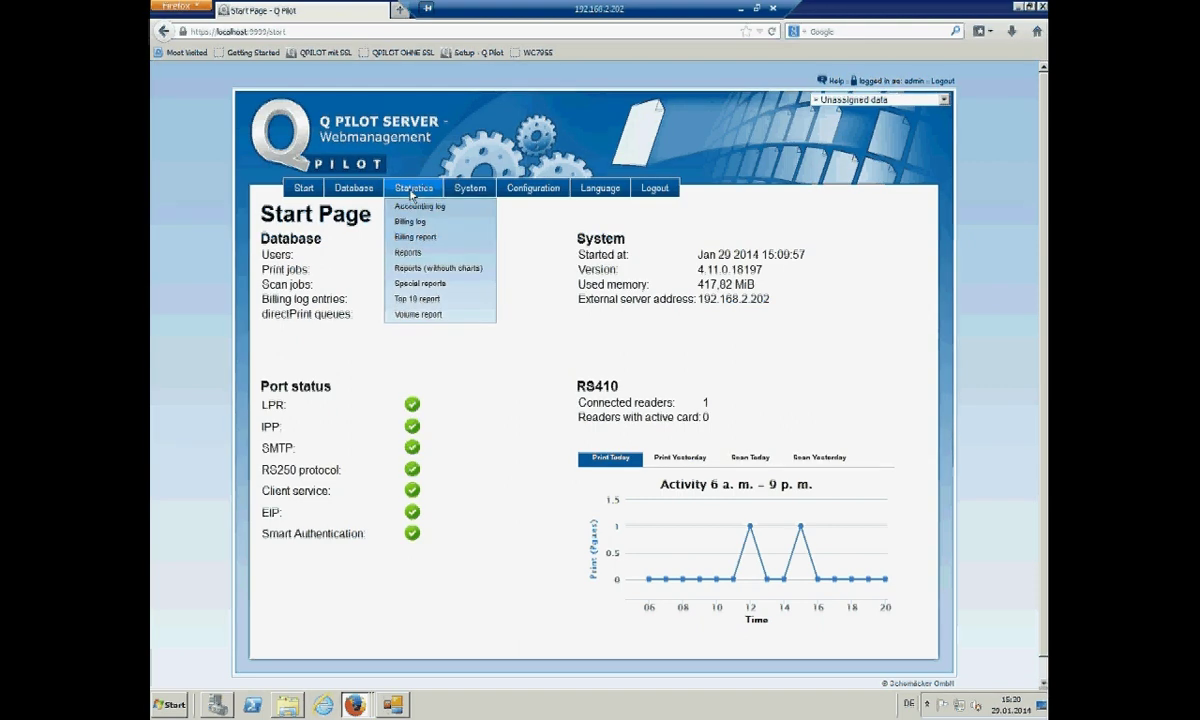
{"action": "left_click", "coordinate": [408, 299]}
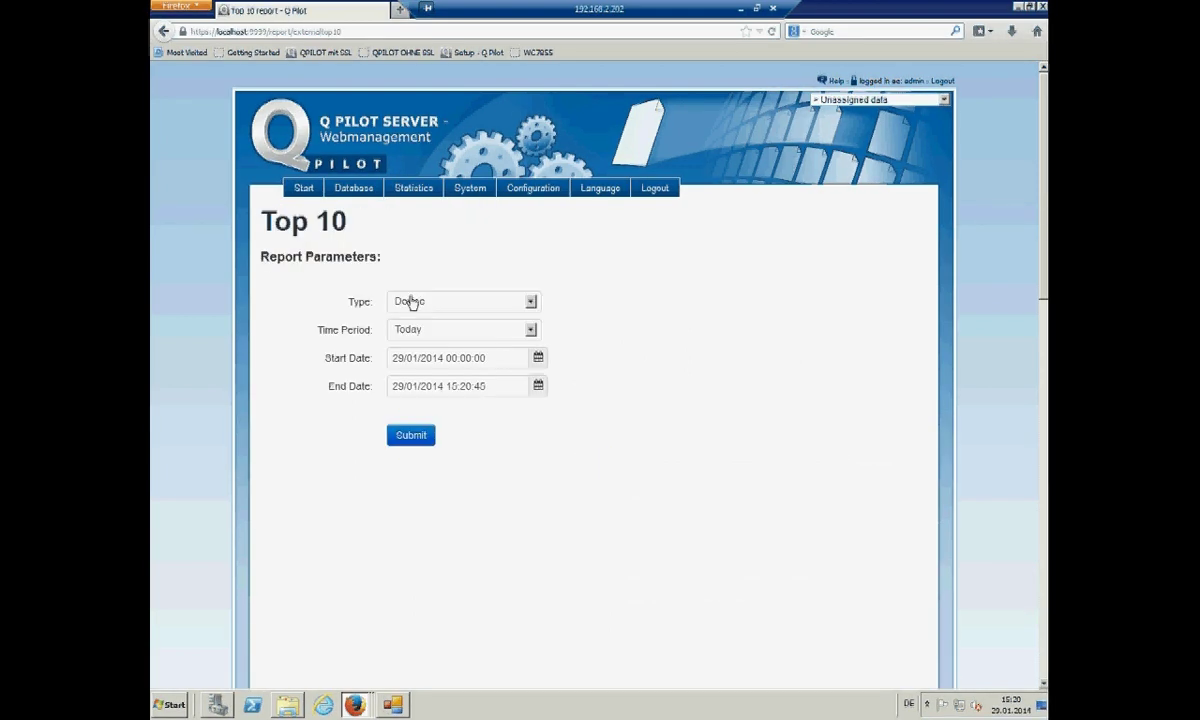
{"action": "left_click", "coordinate": [531, 301]}
{"action": "left_click", "coordinate": [498, 318]}
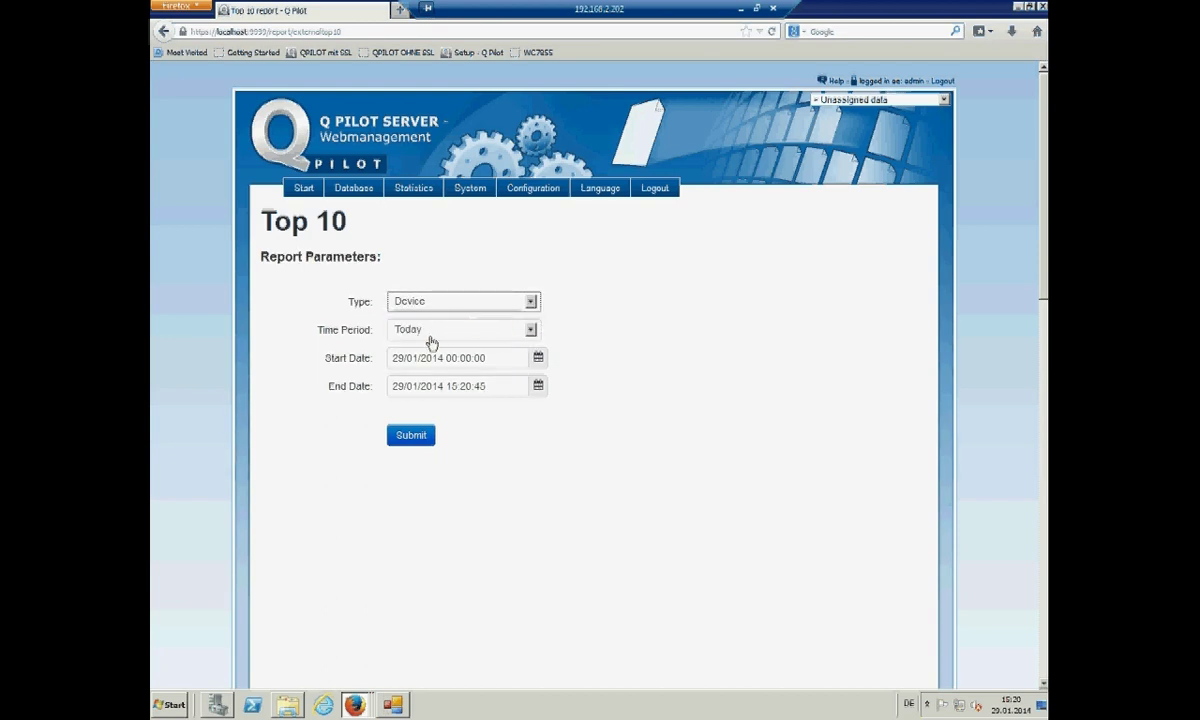
{"action": "left_click", "coordinate": [404, 441]}
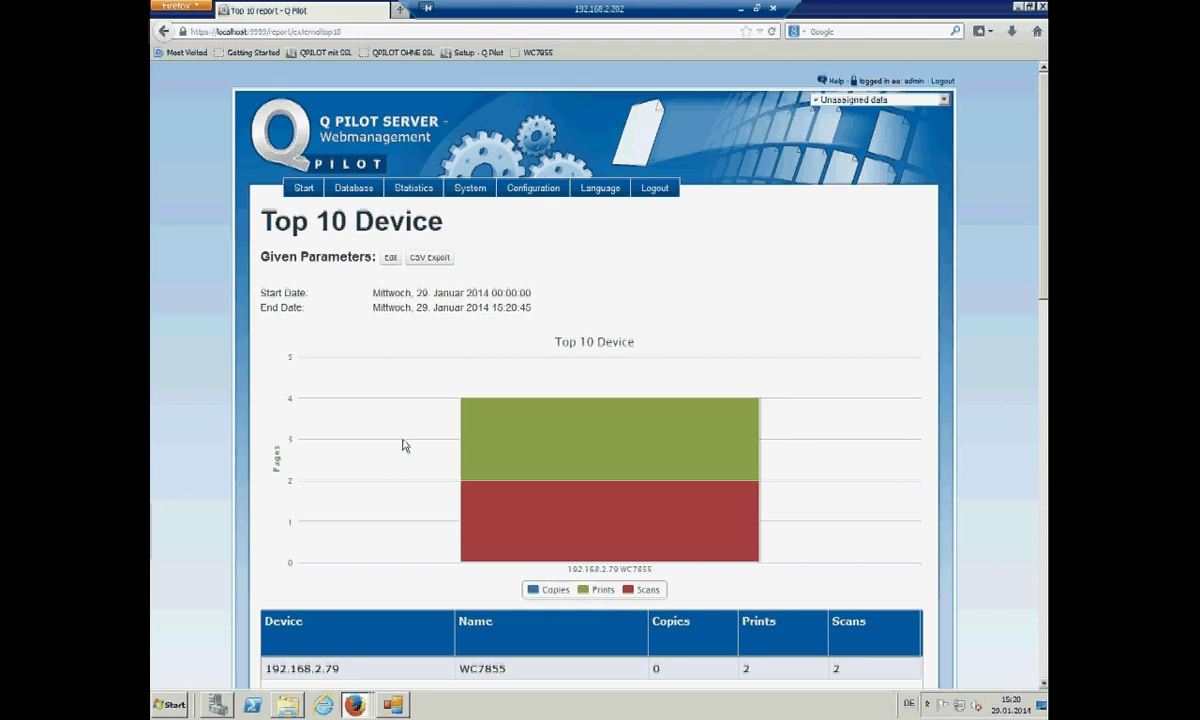
{"action": "scroll", "coordinate": [402, 460], "scroll_direction": "down", "scroll_amount": 1}
{"action": "scroll", "coordinate": [399, 478], "scroll_direction": "down", "scroll_amount": 1}
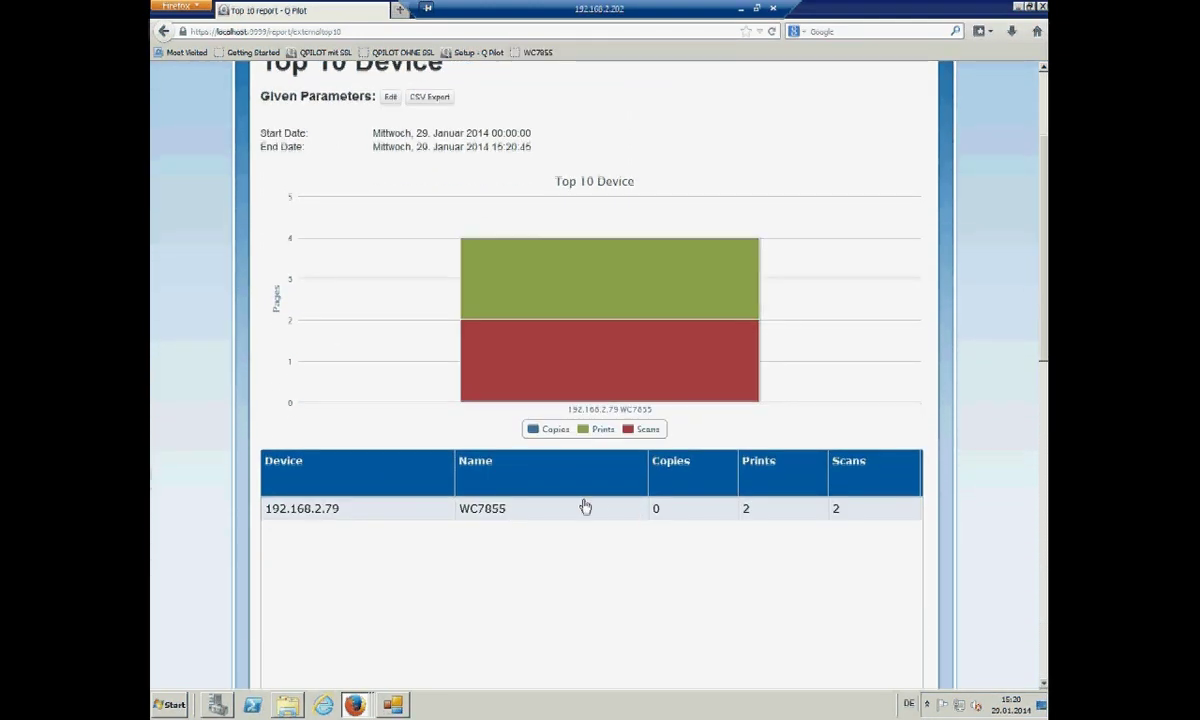
{"action": "mouse_move", "coordinate": [630, 244]}
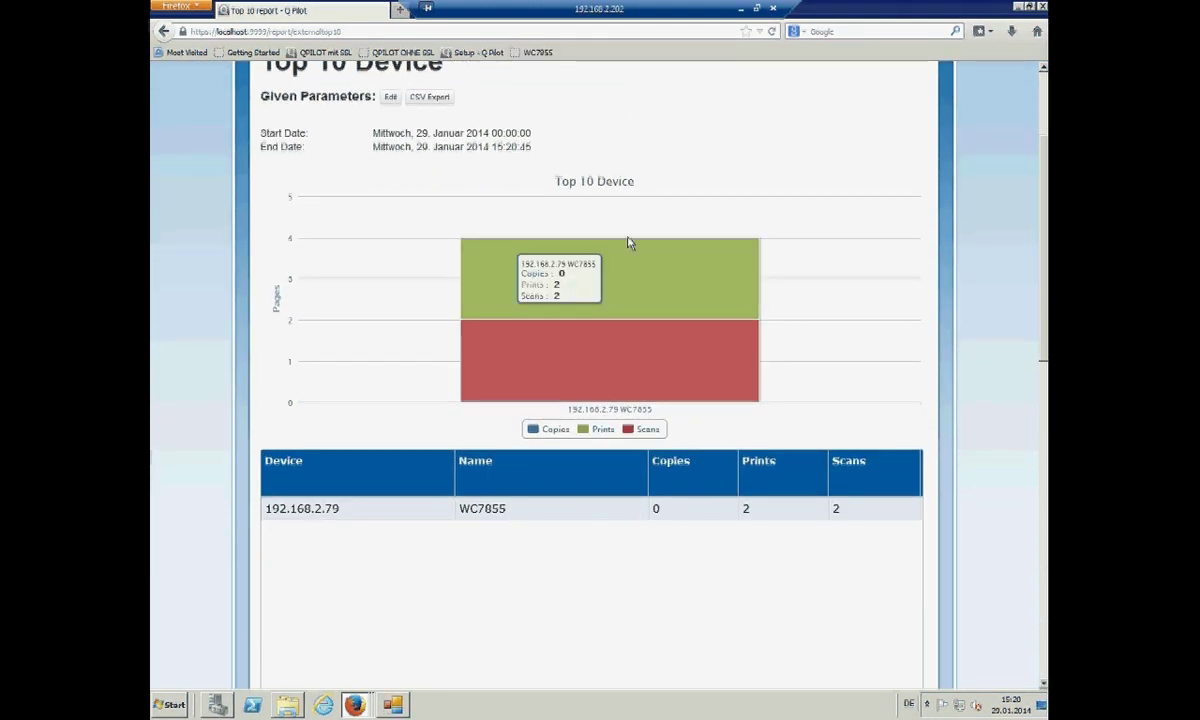
{"action": "scroll", "coordinate": [668, 378], "scroll_direction": "up", "scroll_amount": 2}
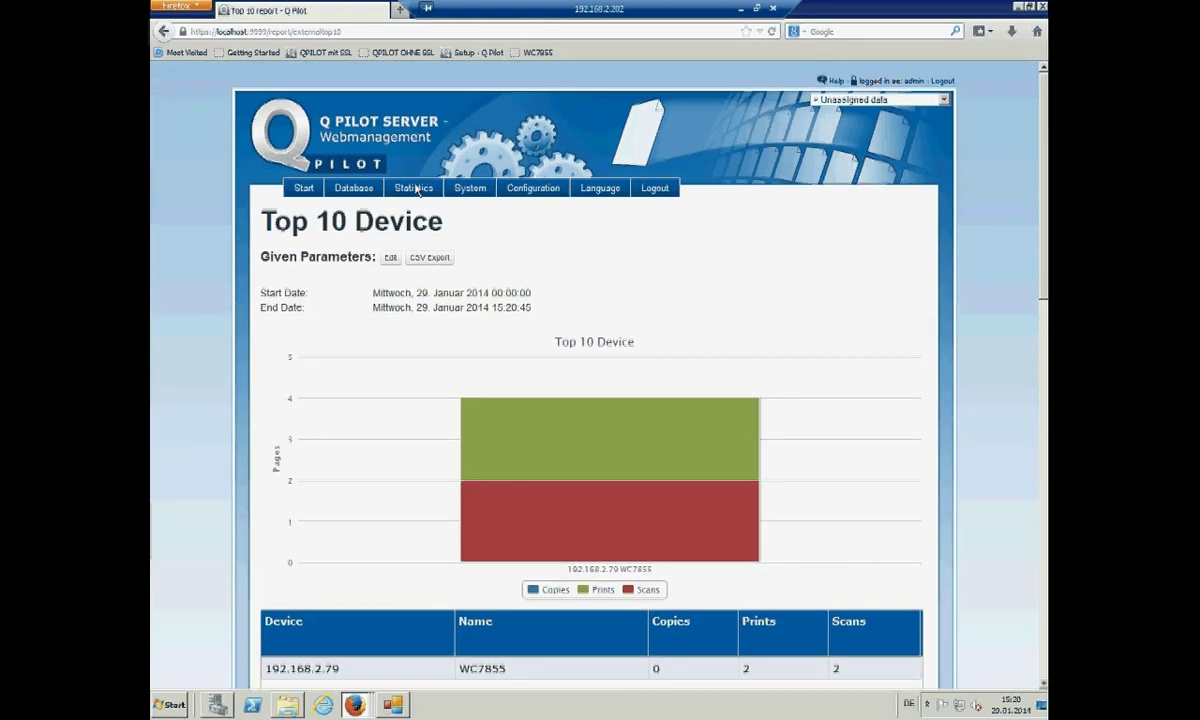
{"action": "mouse_move", "coordinate": [415, 188]}
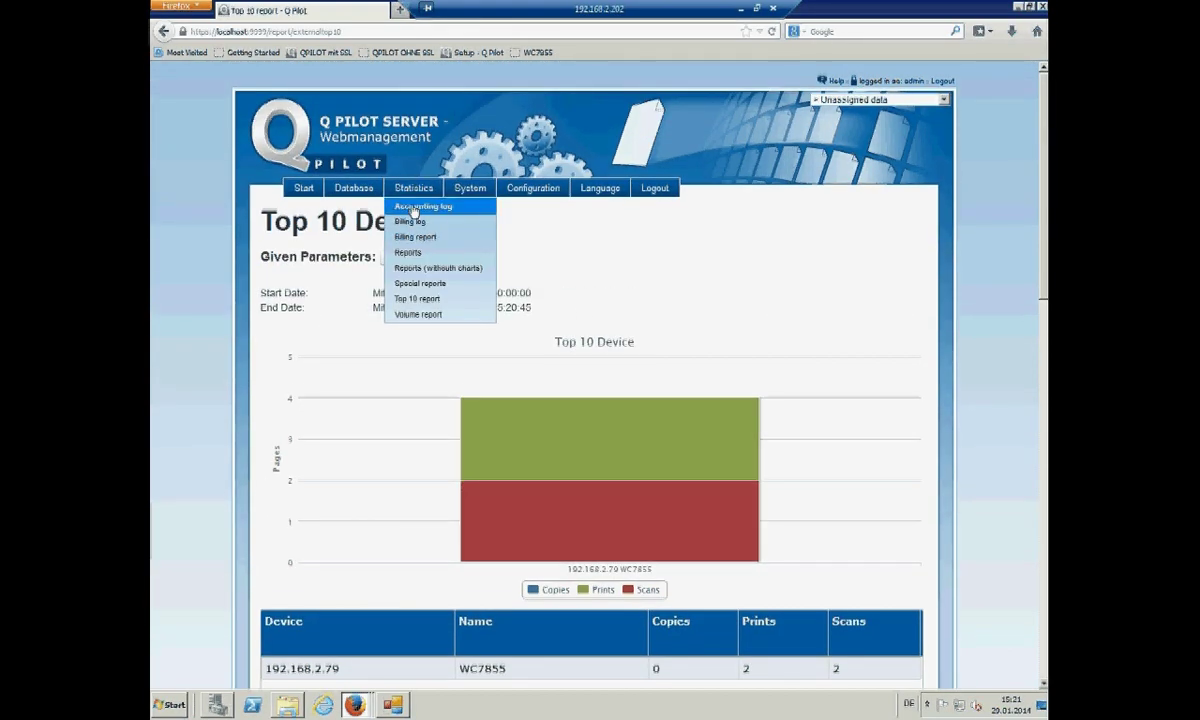
- Run today's Grouped - Per Device evaluation and review its Scan/Print overview pie chart
{"action": "left_click", "coordinate": [411, 255]}
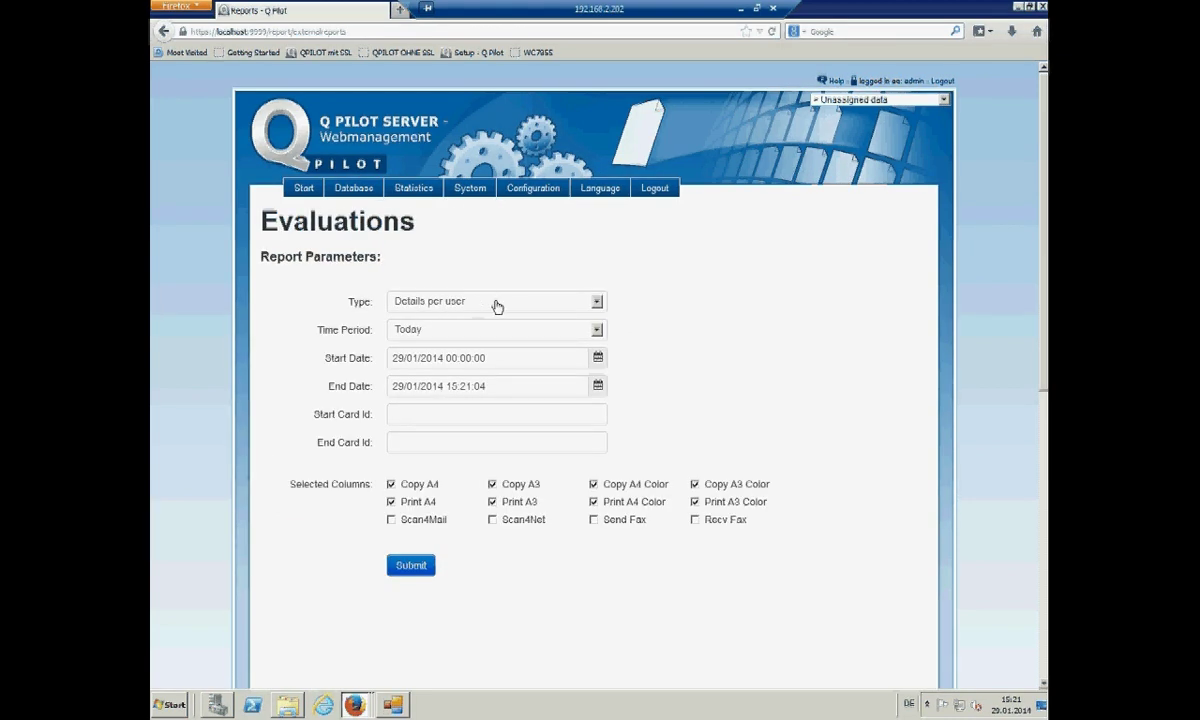
{"action": "left_click", "coordinate": [597, 302]}
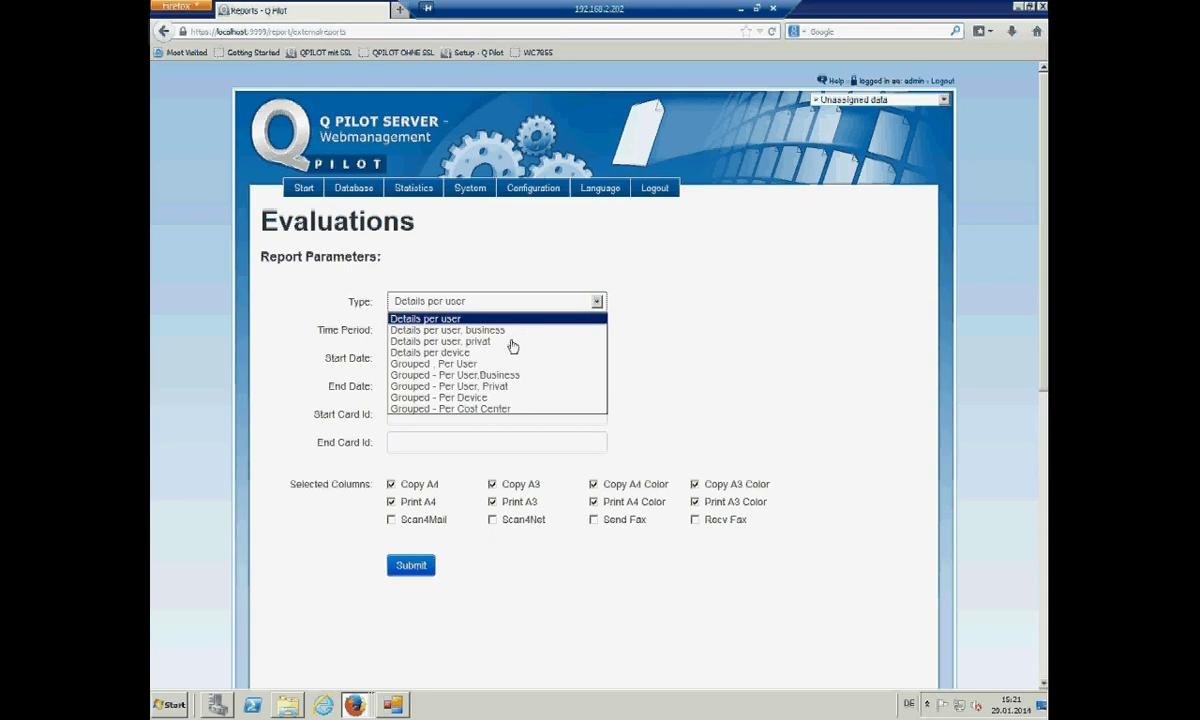
{"action": "left_click", "coordinate": [474, 397]}
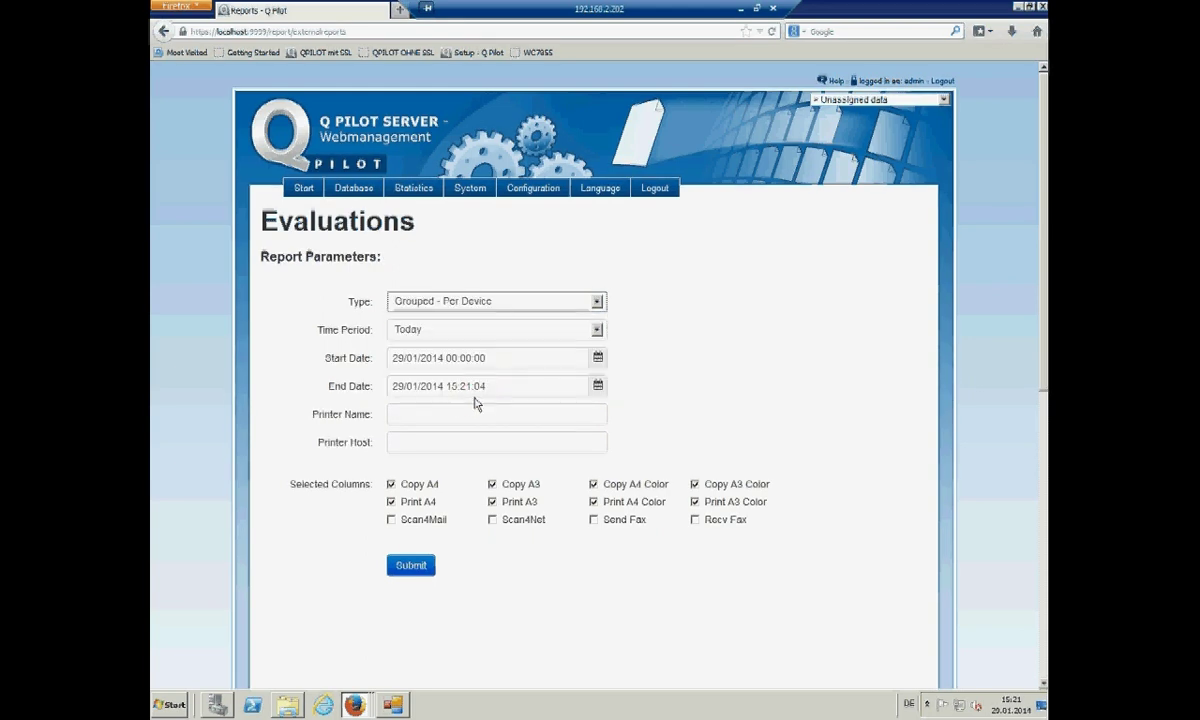
{"action": "left_click", "coordinate": [420, 568]}
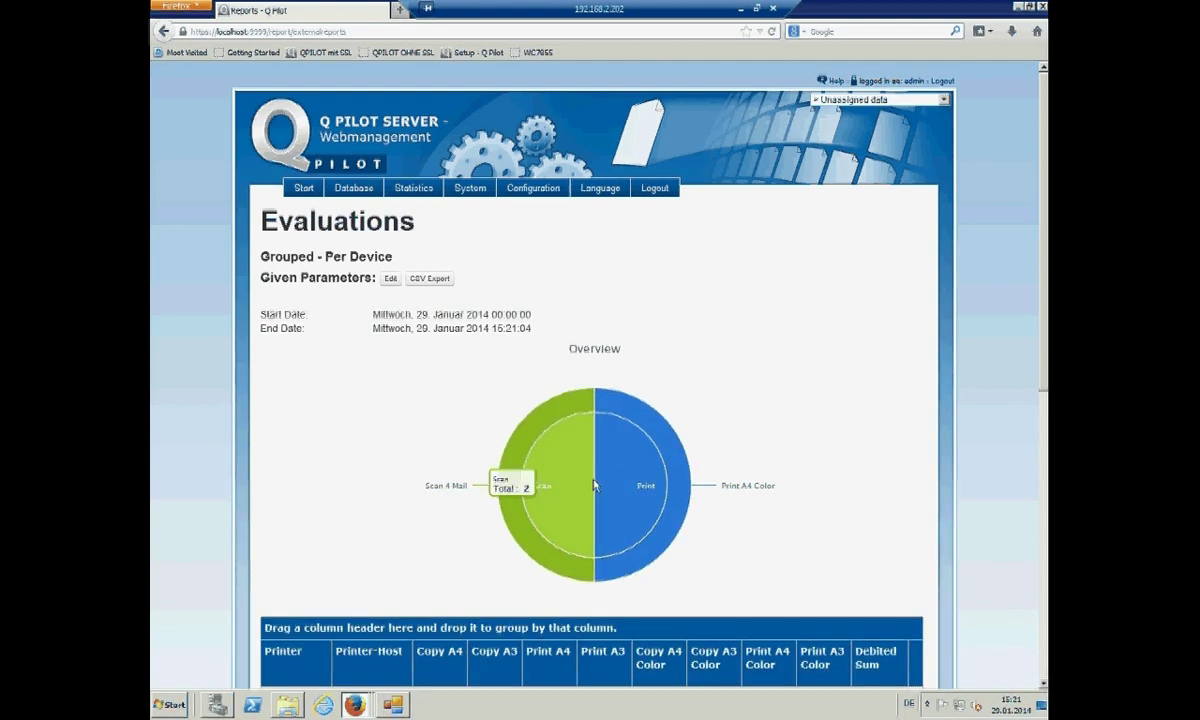
{"action": "scroll", "coordinate": [595, 485], "scroll_direction": "down", "scroll_amount": 5}
{"action": "scroll", "coordinate": [594, 485], "scroll_direction": "up", "scroll_amount": 3}
{"action": "scroll", "coordinate": [594, 485], "scroll_direction": "up", "scroll_amount": 2}
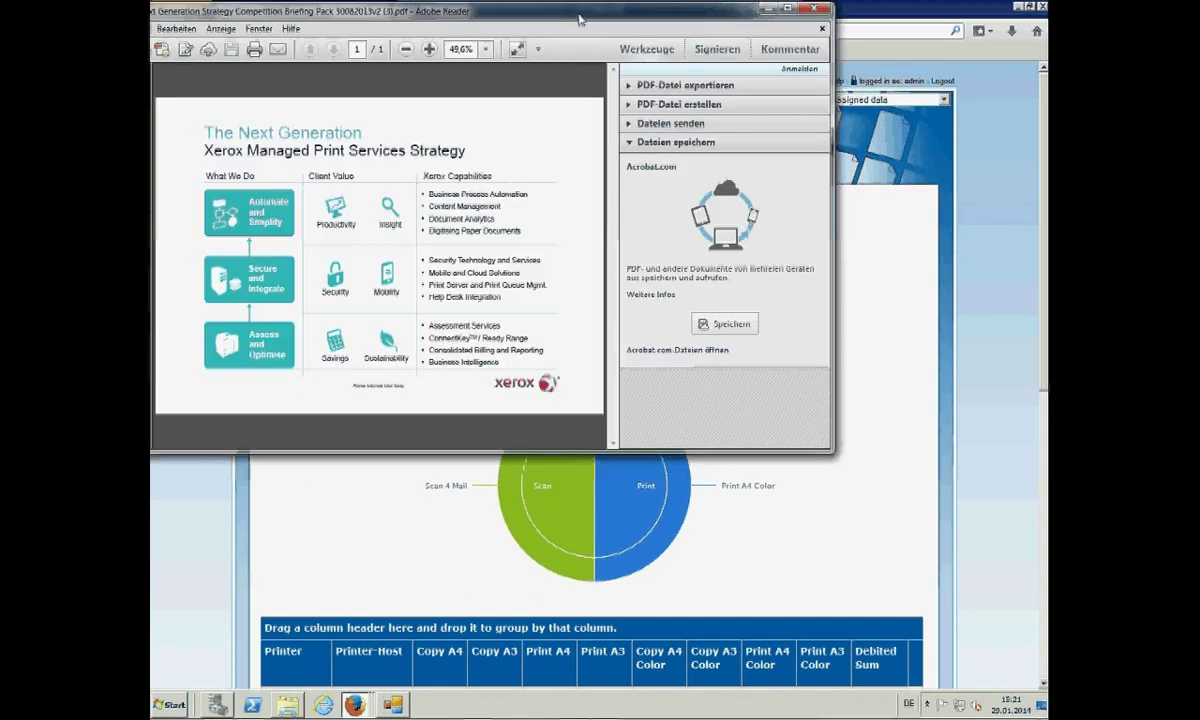
- Maximize Adobe Reader so the Xerox Managed Print Services Strategy PDF fills the screen
{"action": "double_click", "coordinate": [578, 18]}
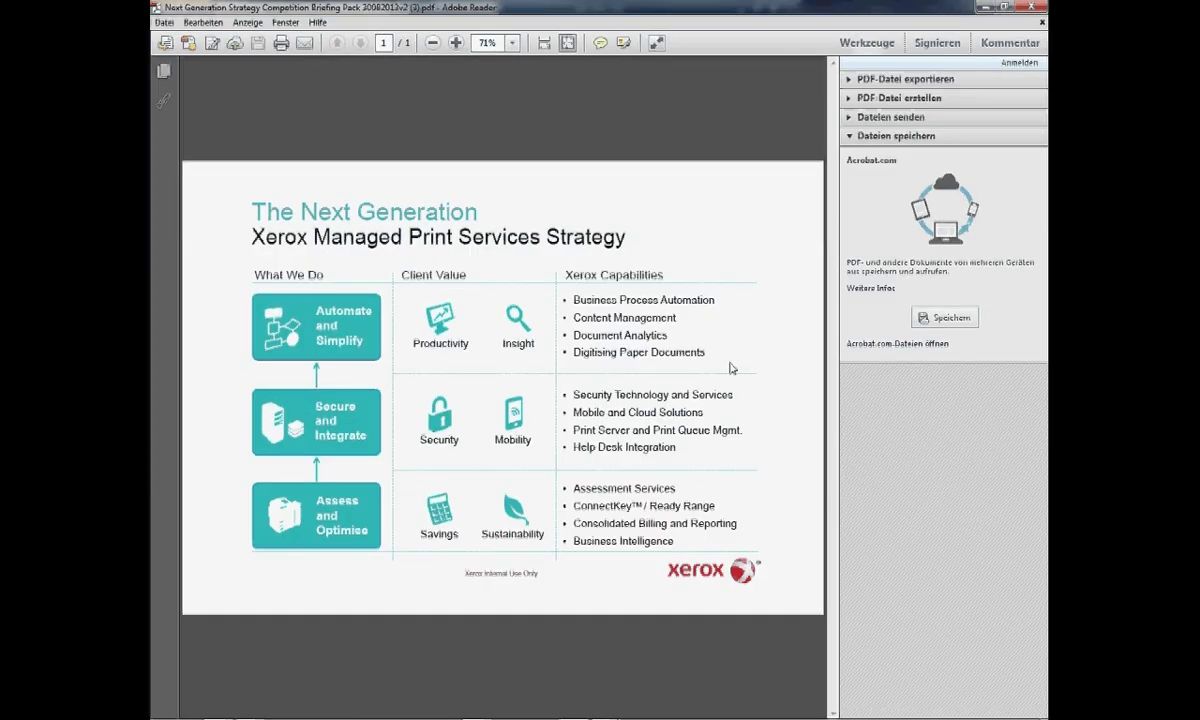